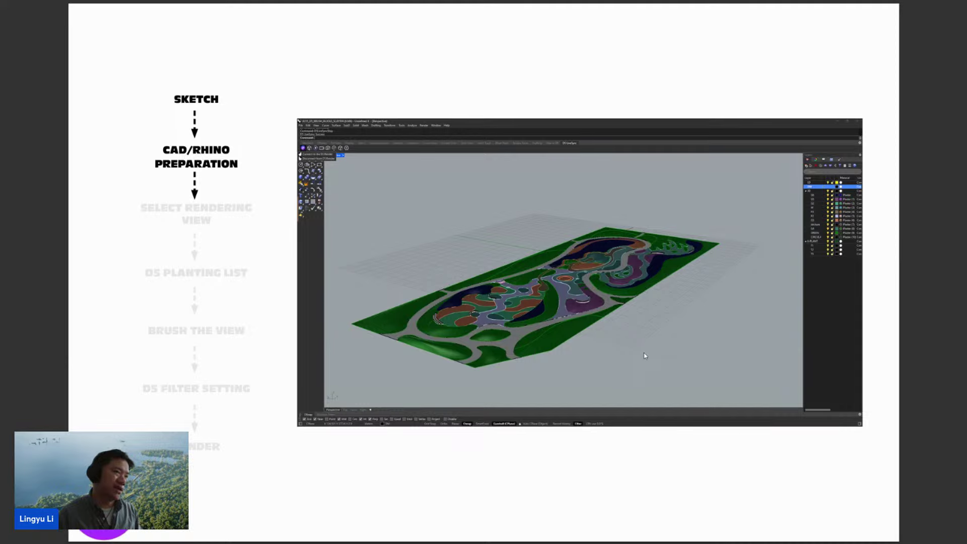
key("Right")
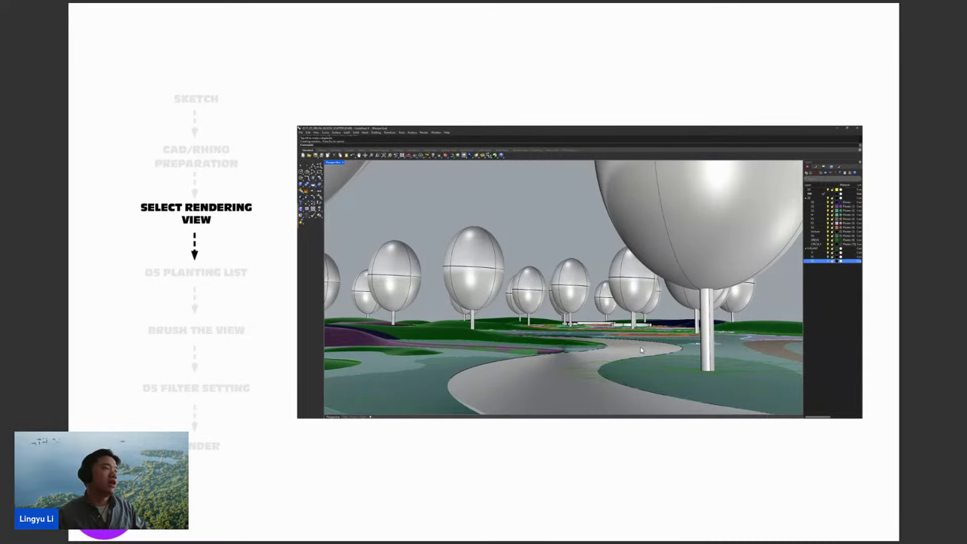
key("Right")
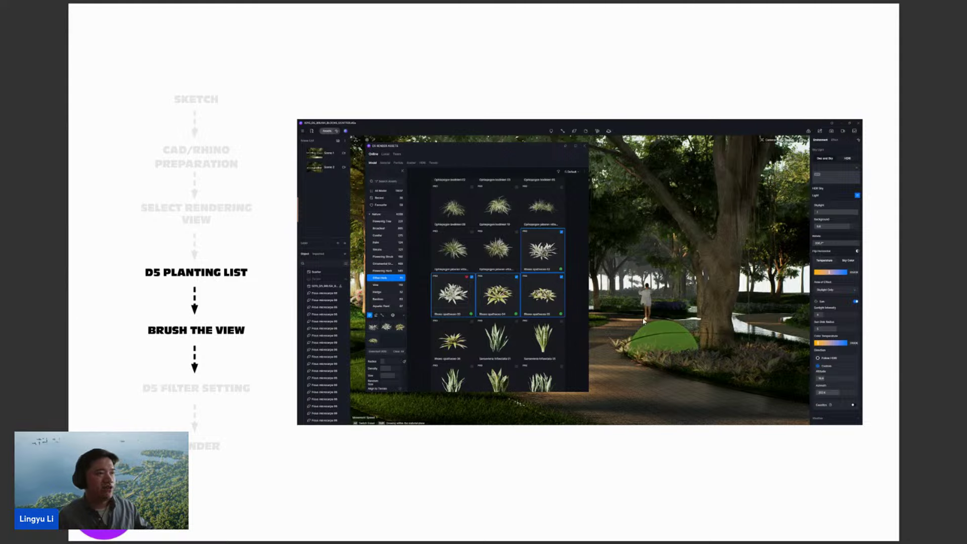
key("Right")
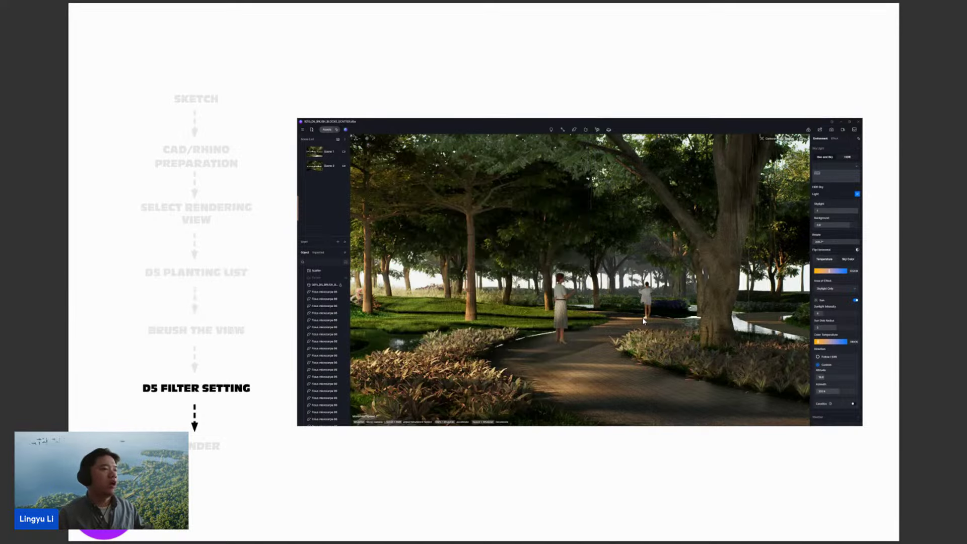
key("Right")
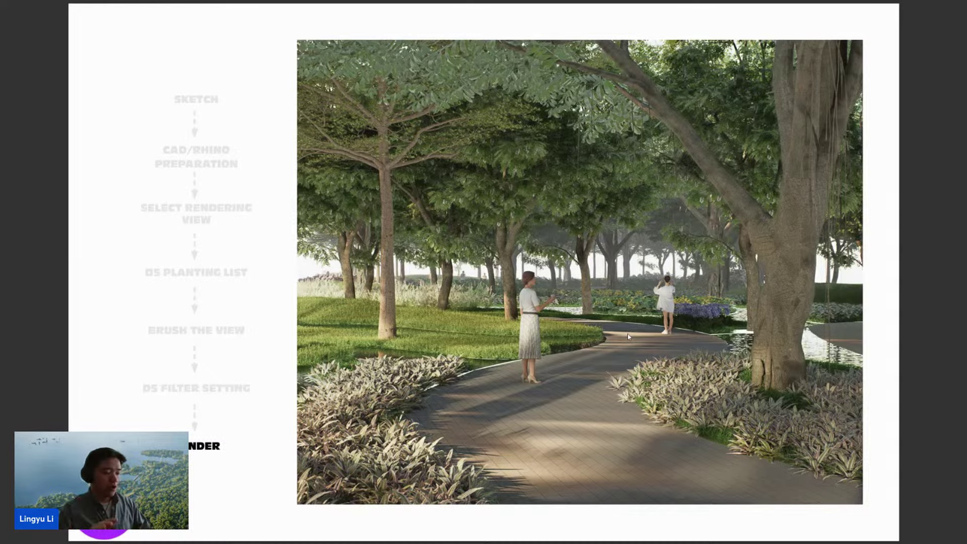
Step: Switch to the Rhino model 0221_D5_BRUSH_CONCEPT and set a low eye-level perspective view along the winding path
key("super")
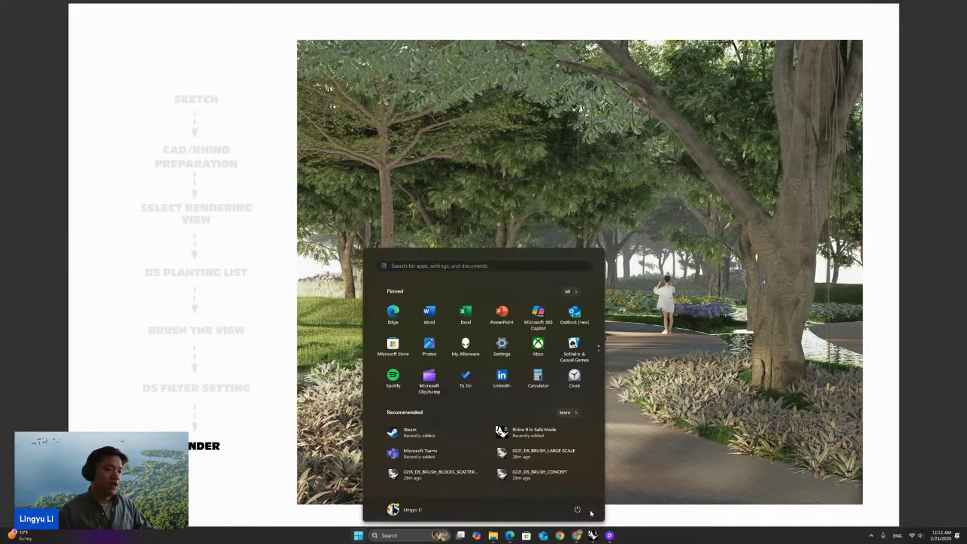
mouse_move(600, 527)
left_click(603, 505)
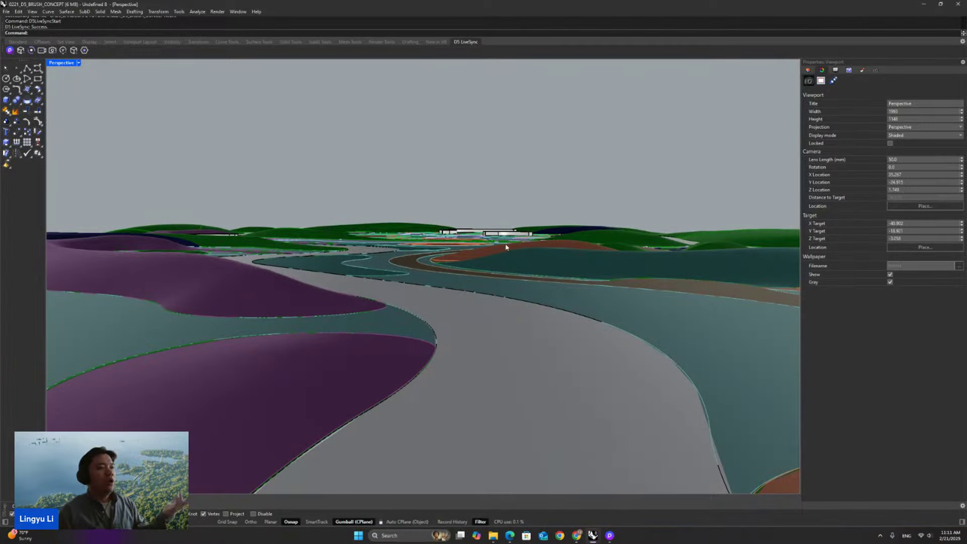
scroll(386, 306, "down", 6)
right_click_drag(400, 304, 378, 320)
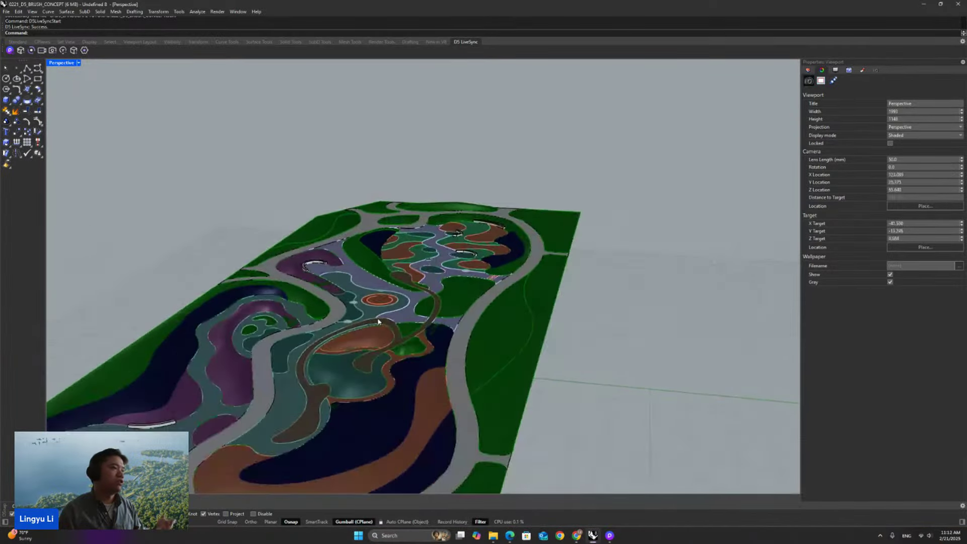
right_click_drag(369, 381, 375, 268)
scroll(368, 312, "up", 8)
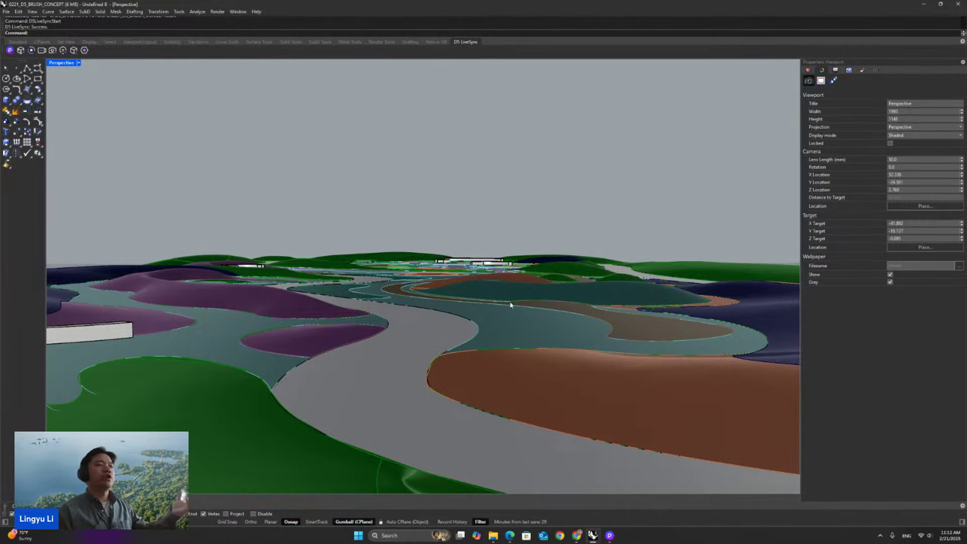
Step: Switch to D5 Render and save the current path view as a new scene
mouse_move(610, 532)
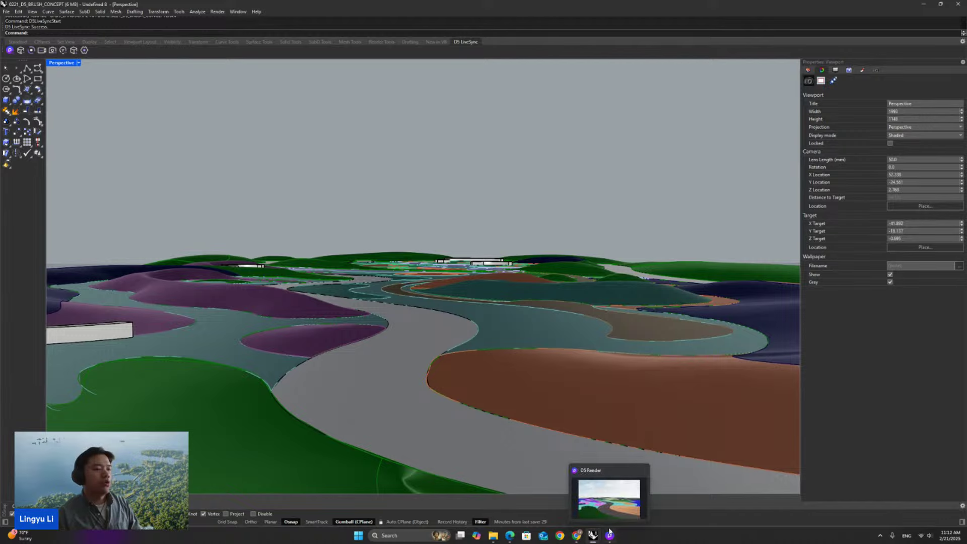
left_click(608, 495)
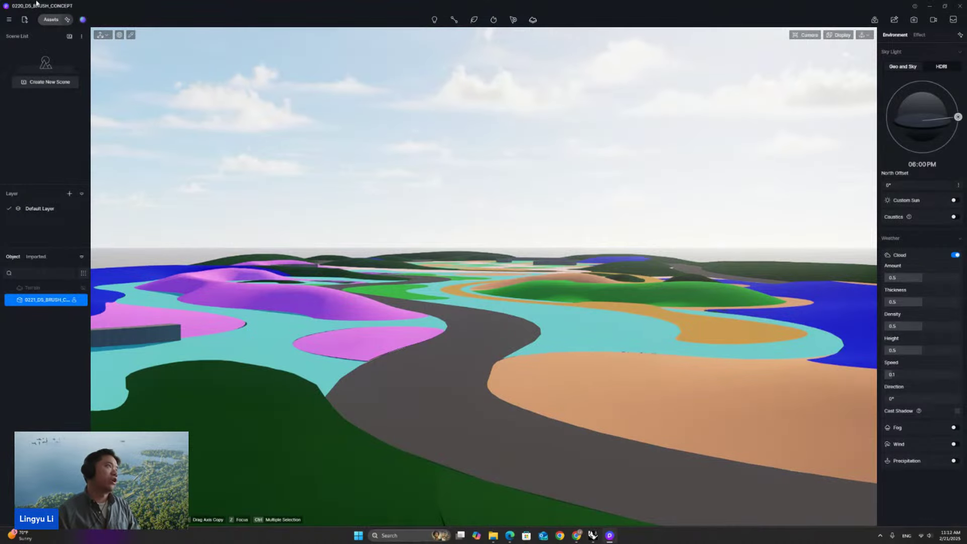
left_click(28, 21)
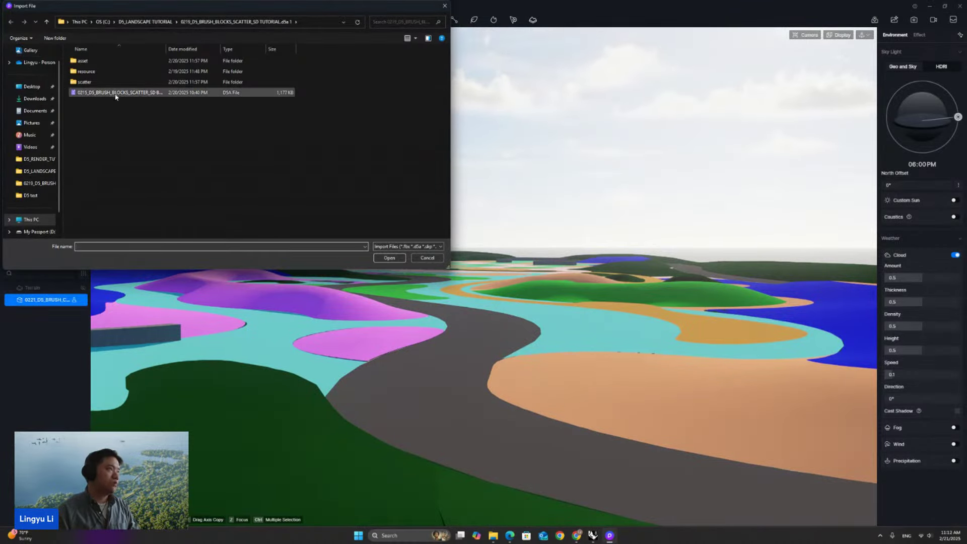
left_click(444, 6)
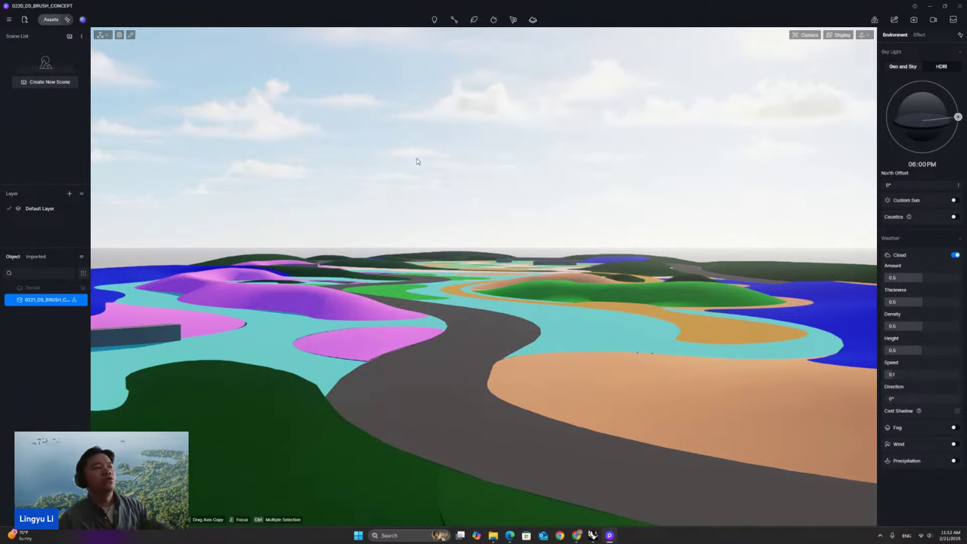
left_click(503, 204)
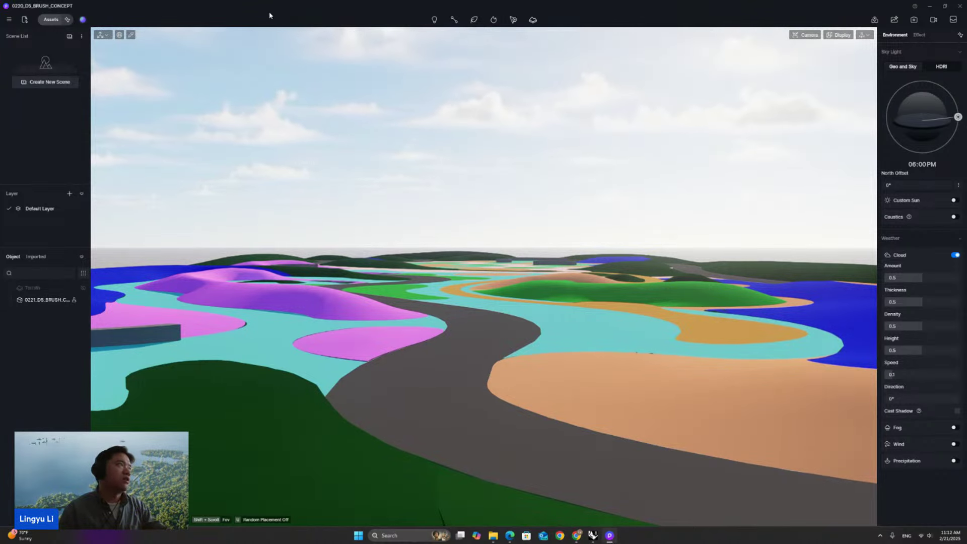
left_click(48, 83)
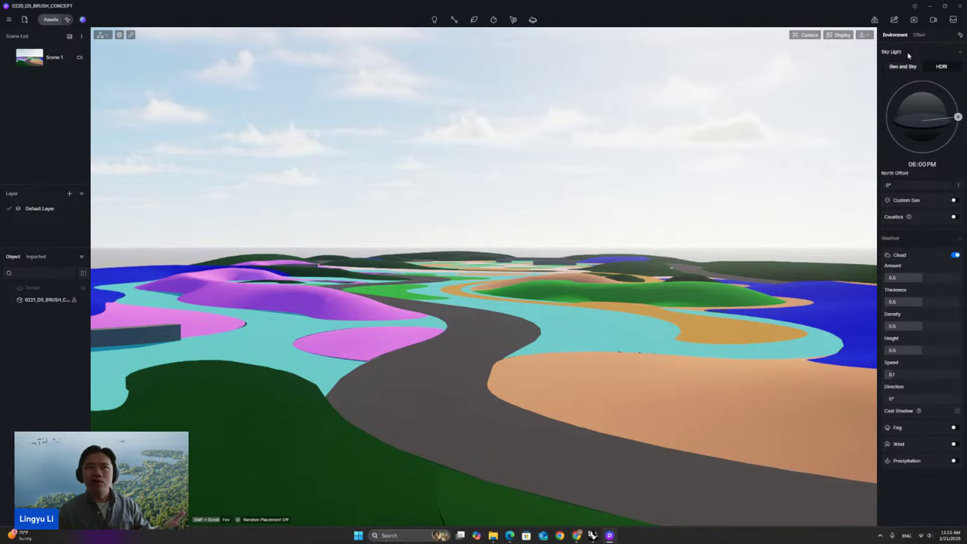
Step: Browse the Wall, Metal and Glass categories of the online material library
left_click(922, 35)
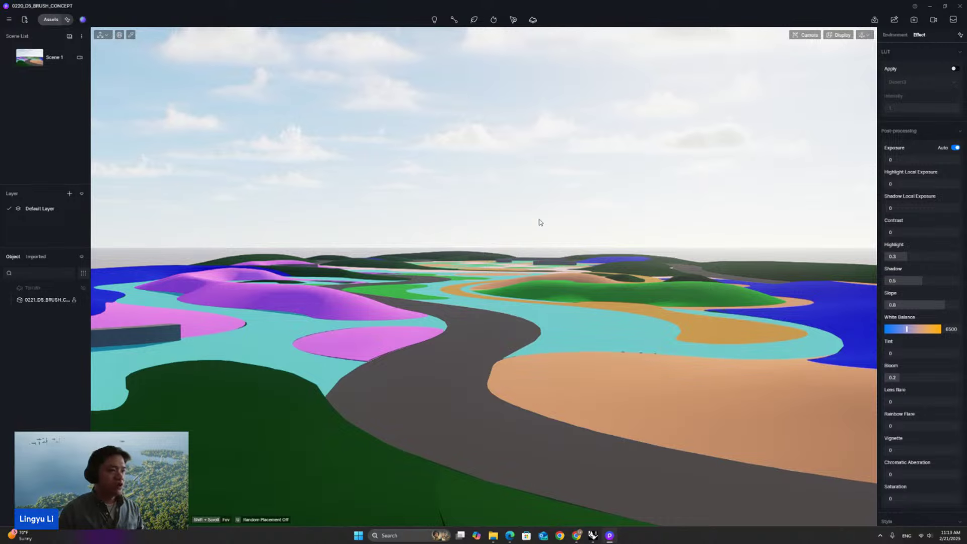
left_click(572, 366)
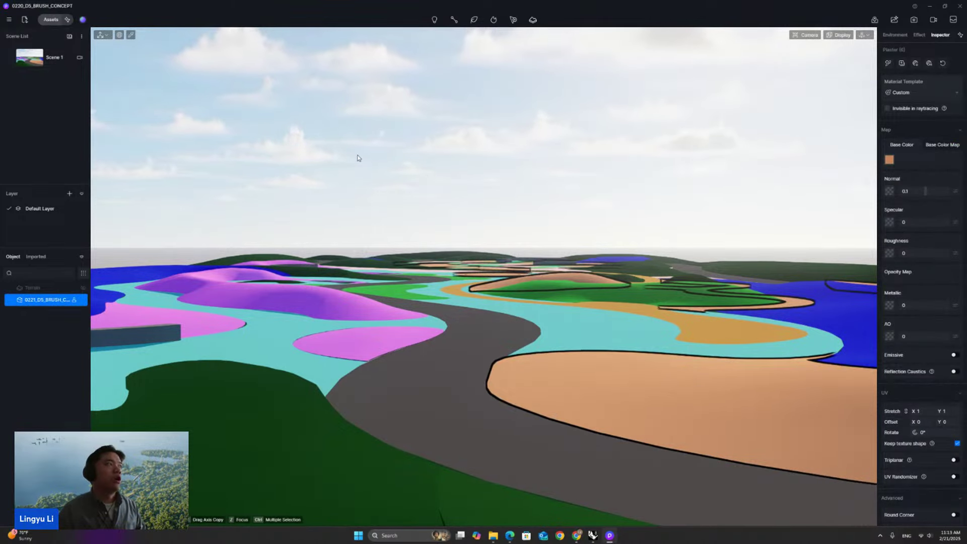
left_click(50, 19)
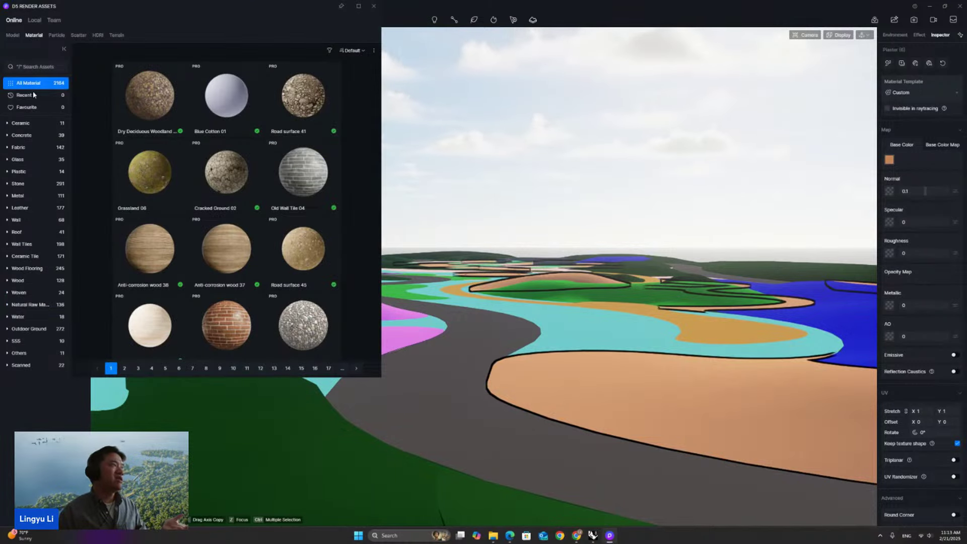
left_click(29, 219)
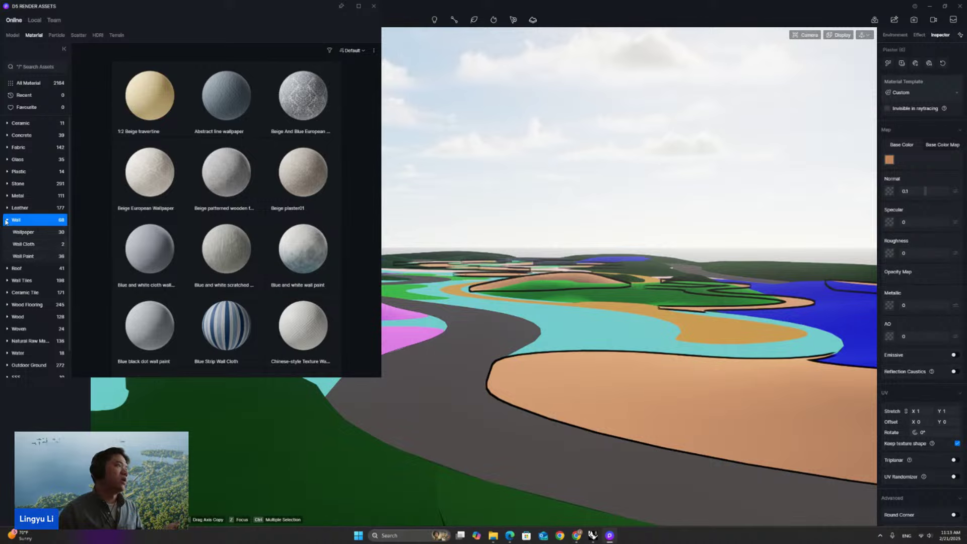
left_click(20, 195)
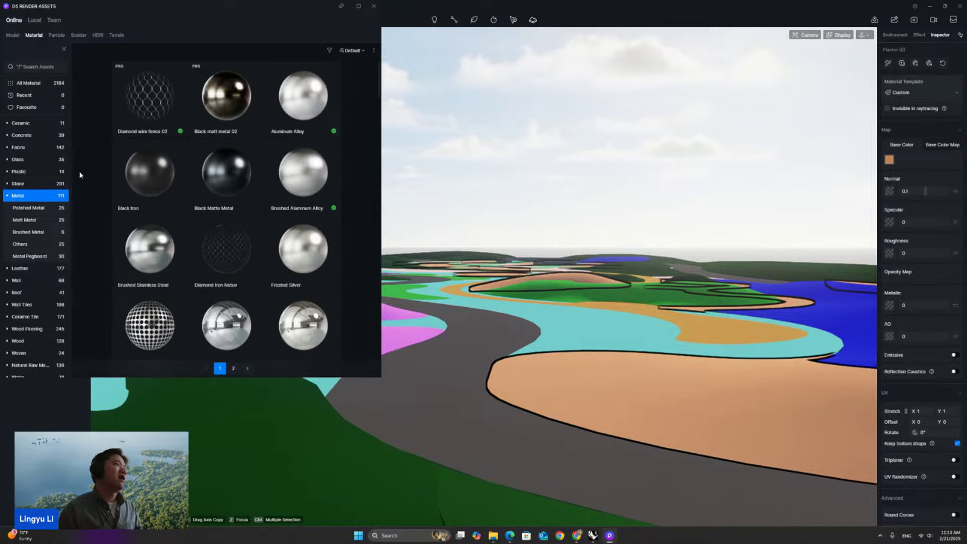
left_click(20, 159)
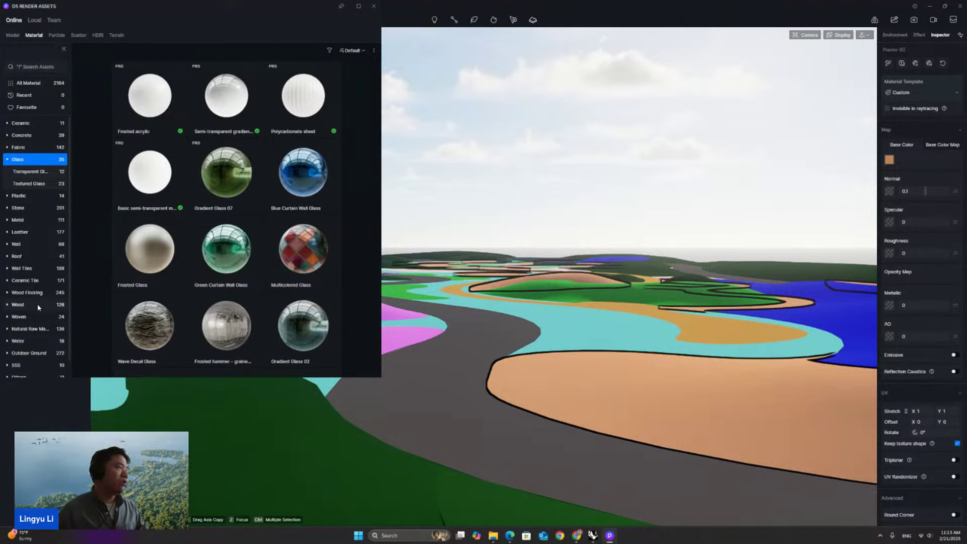
Step: Download the Blue pool water ripple 01 material from the Water category and apply it to the cyan ground surface
scroll(38, 290, "down", 1)
left_click(23, 323)
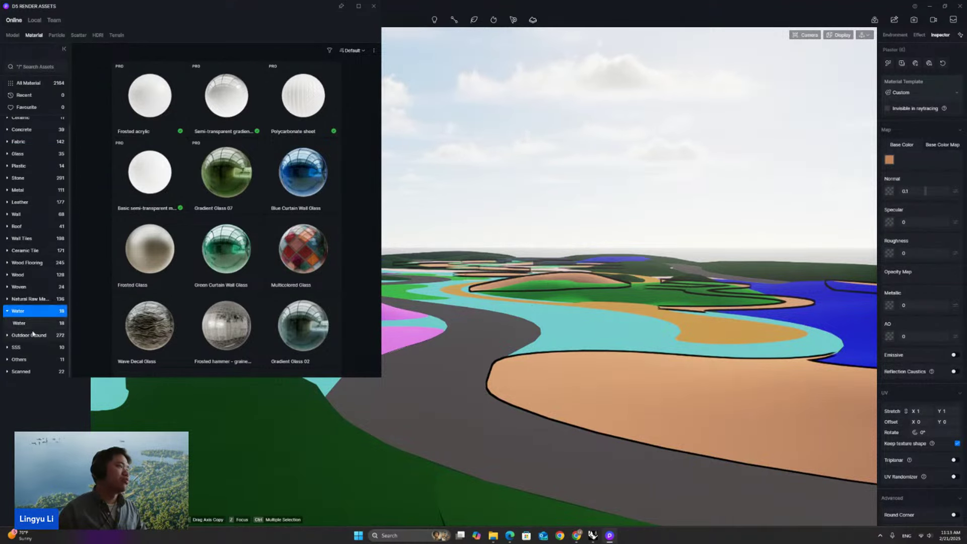
left_click(139, 171)
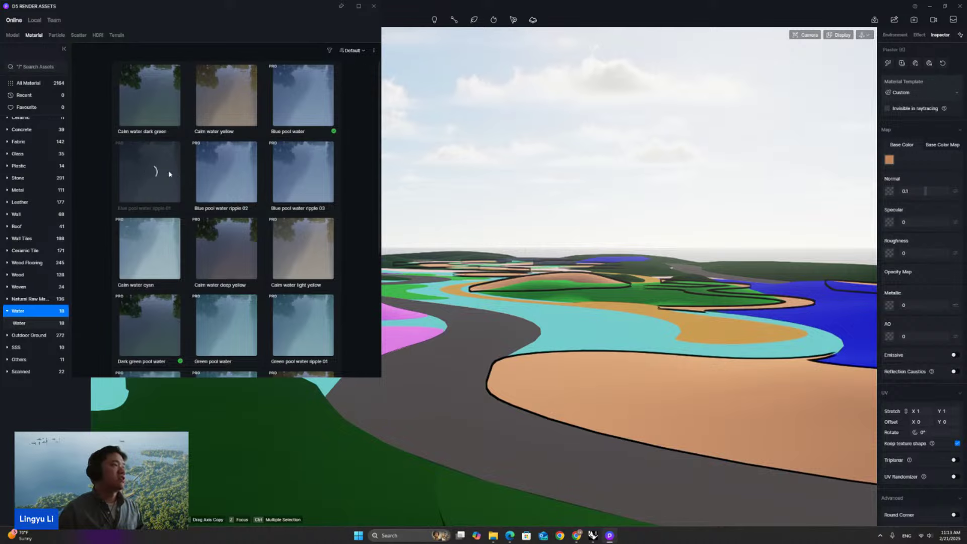
left_click_drag(164, 177, 597, 320)
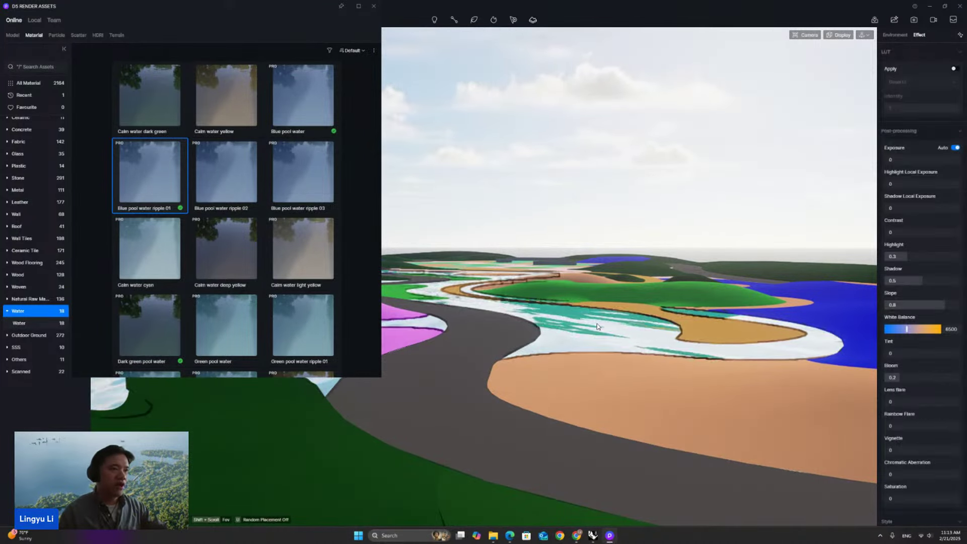
Step: Set the water material's UV stretch to 330 in X and Y, and deselect the surface
left_click(917, 355)
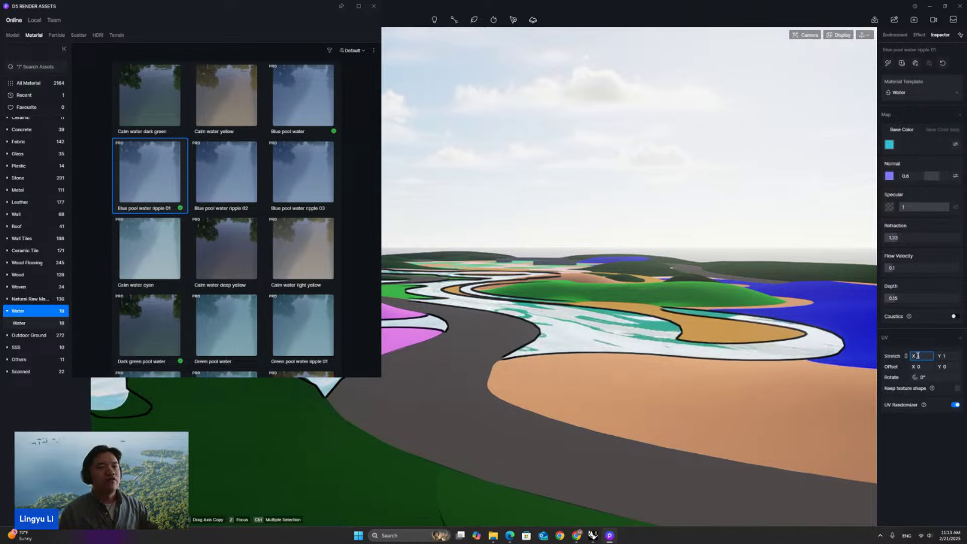
type("330")
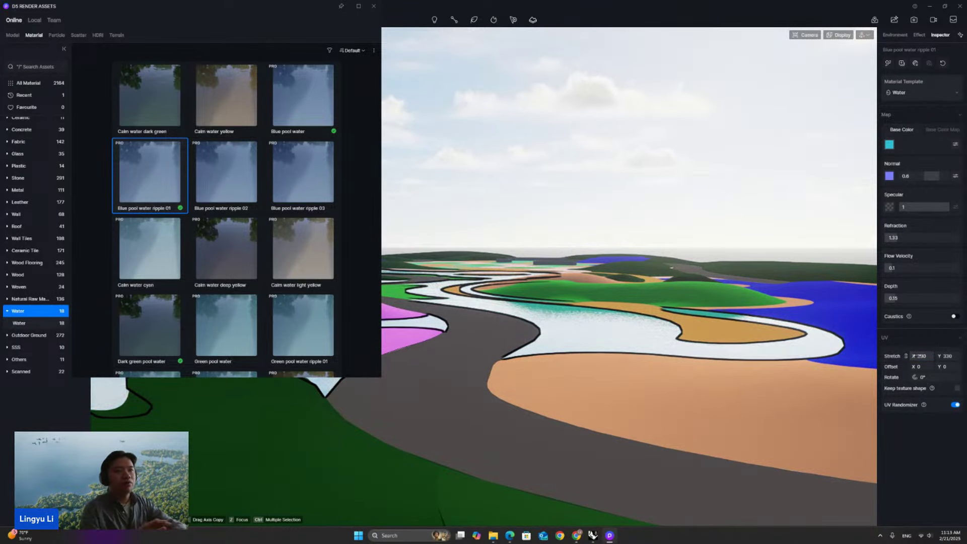
key("Return")
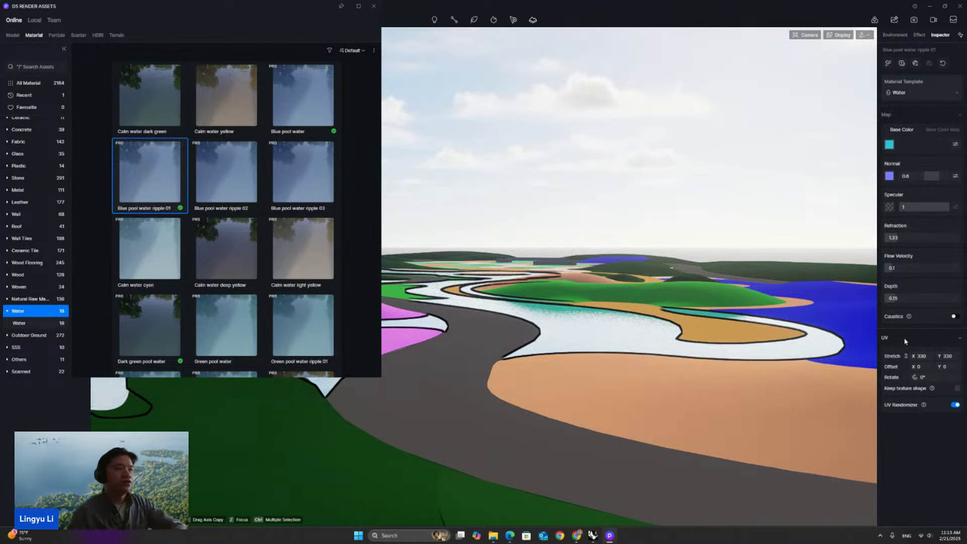
left_click(606, 173)
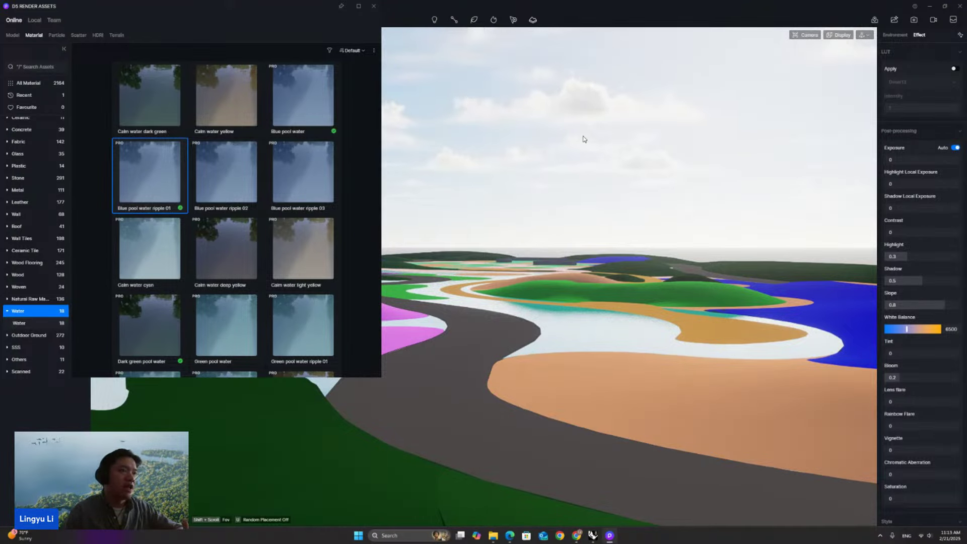
Step: Change the material template of the orange planting area beside the path from Custom to Grass
left_click(676, 416)
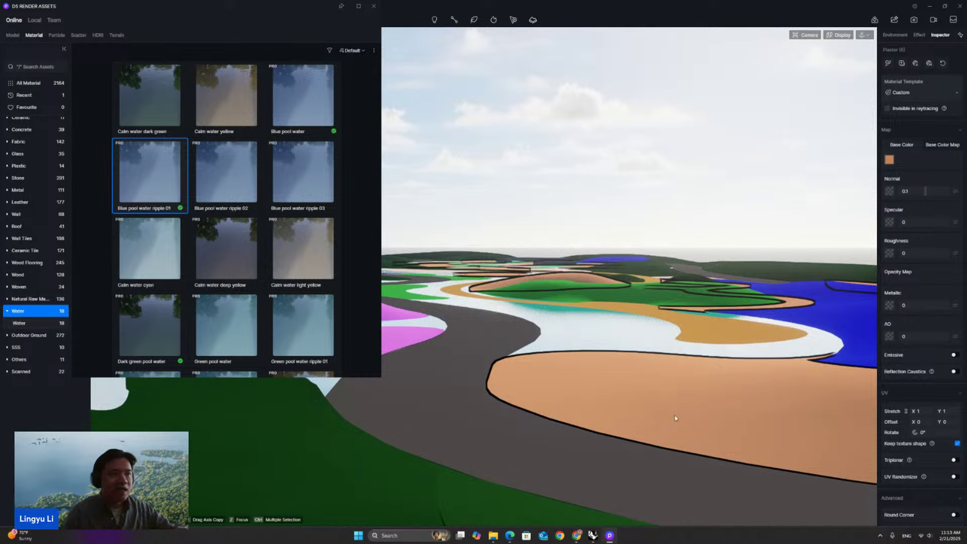
left_click(930, 93)
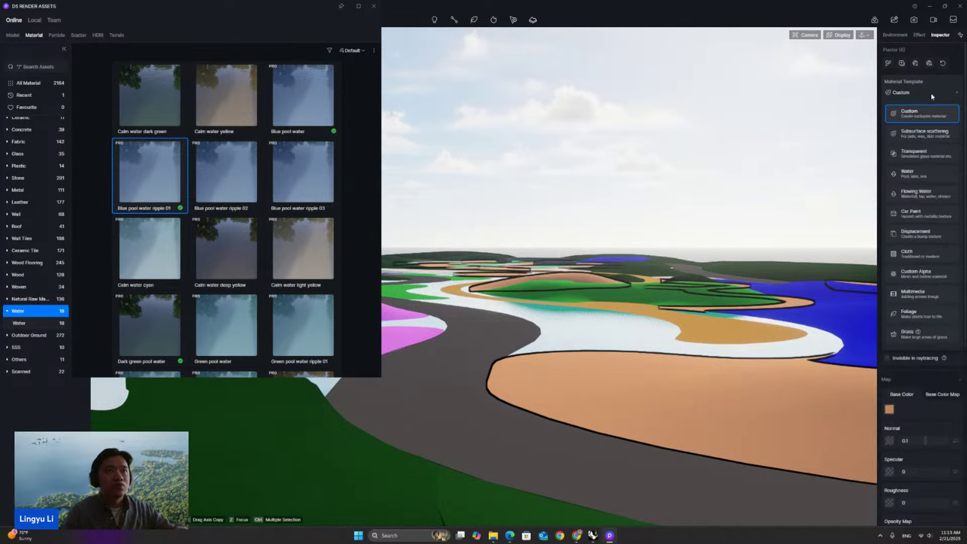
left_click(928, 336)
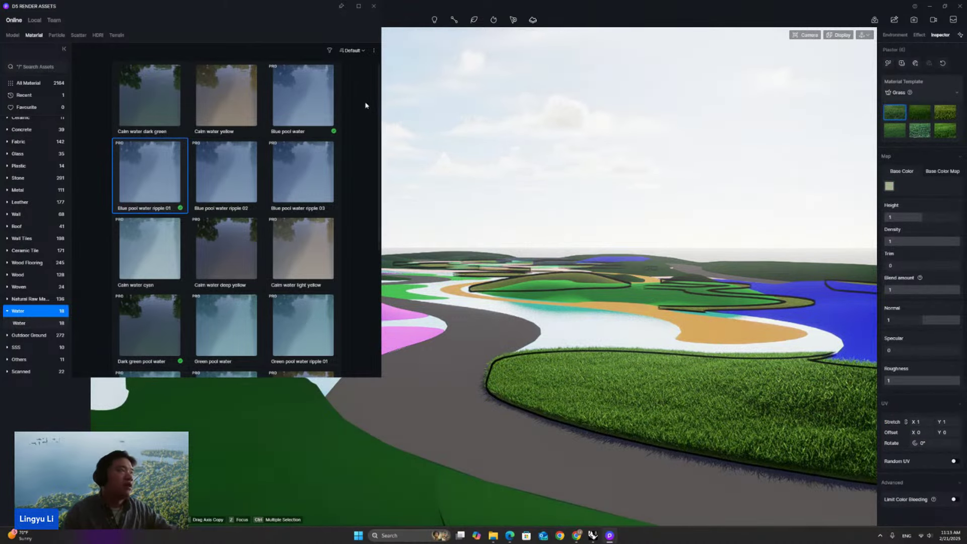
Step: Move the asset library off the foreground, assign the Grass template to the dark green ground and choose its broad-leaved, clover-like preset
left_click_drag(265, 6, 706, 60)
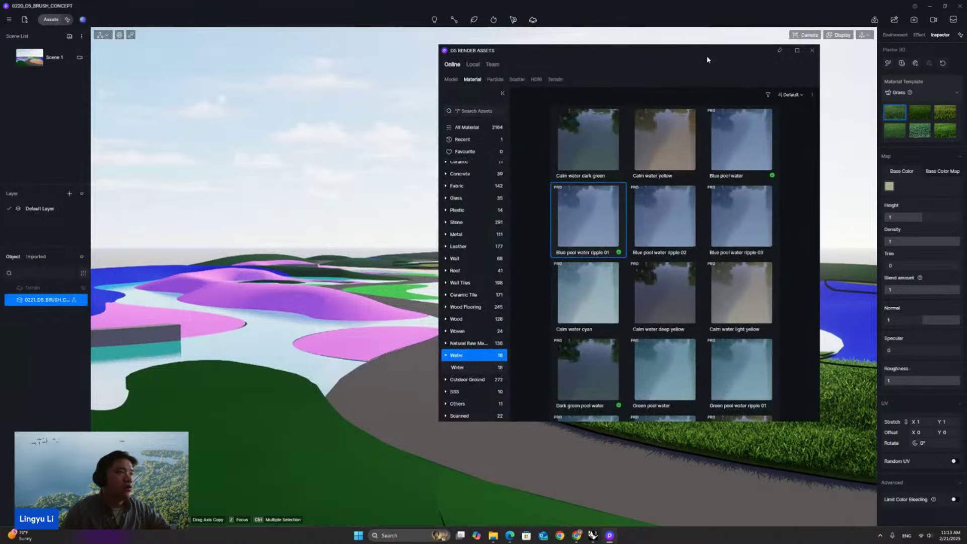
left_click(271, 361)
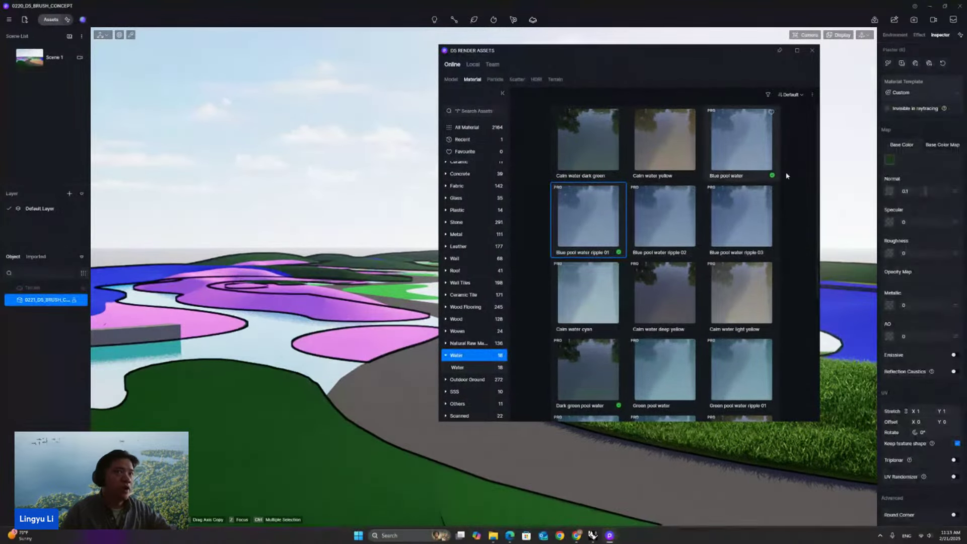
left_click(952, 93)
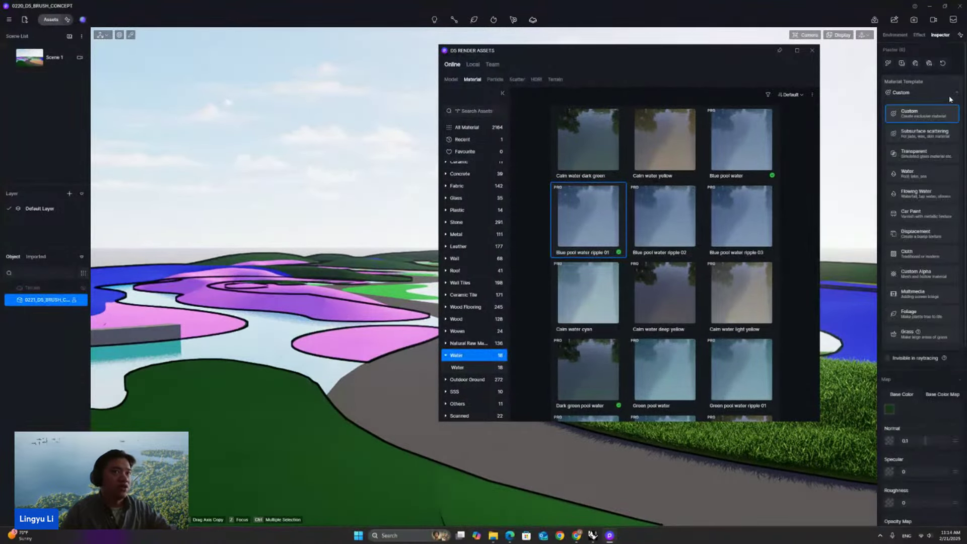
left_click(934, 339)
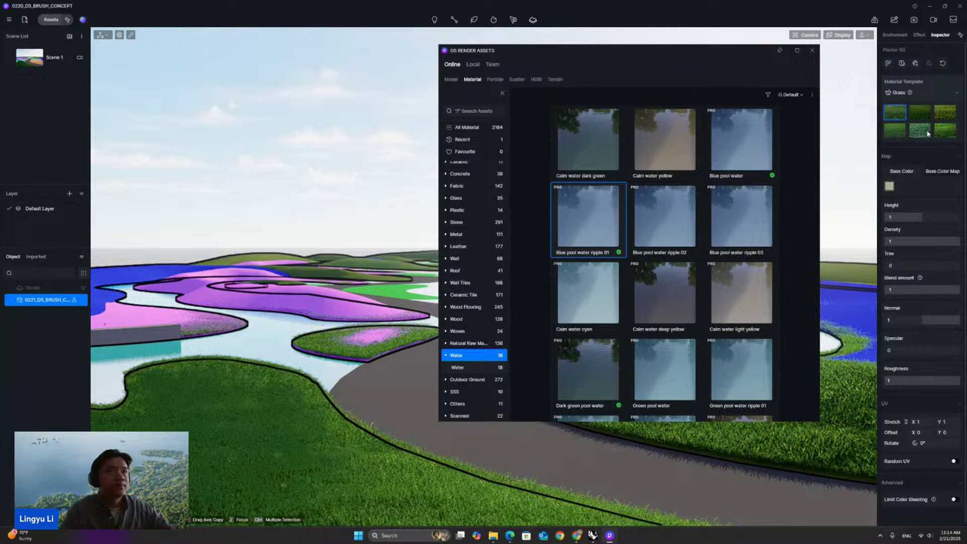
left_click(919, 131)
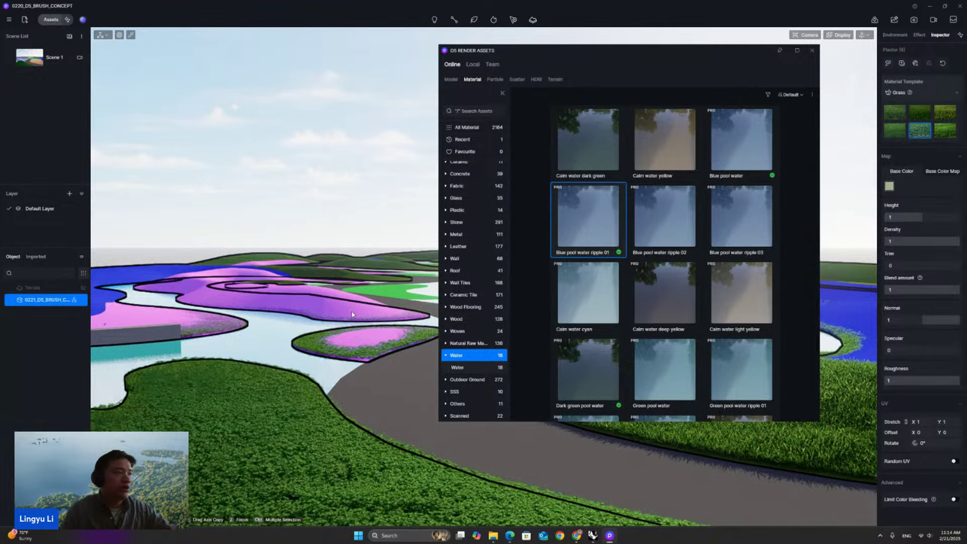
Step: Assign the Grass template to the purple mounds and choose its tall yellow-green grass preset
left_click(307, 305)
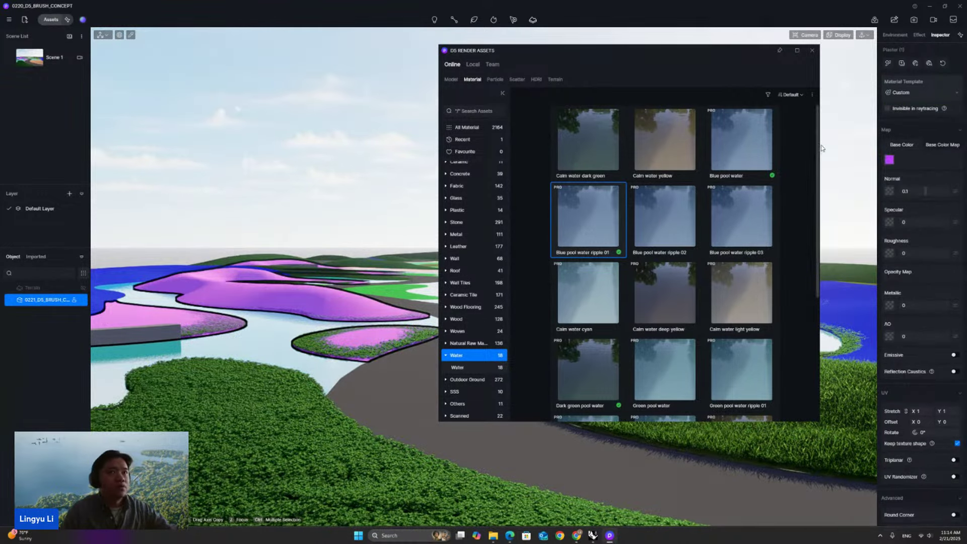
left_click(899, 94)
left_click(903, 333)
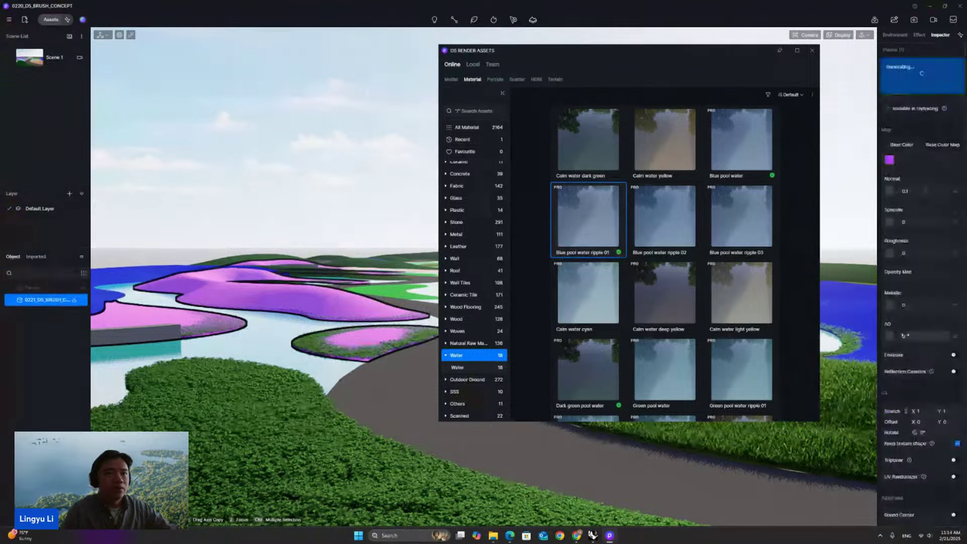
left_click(942, 113)
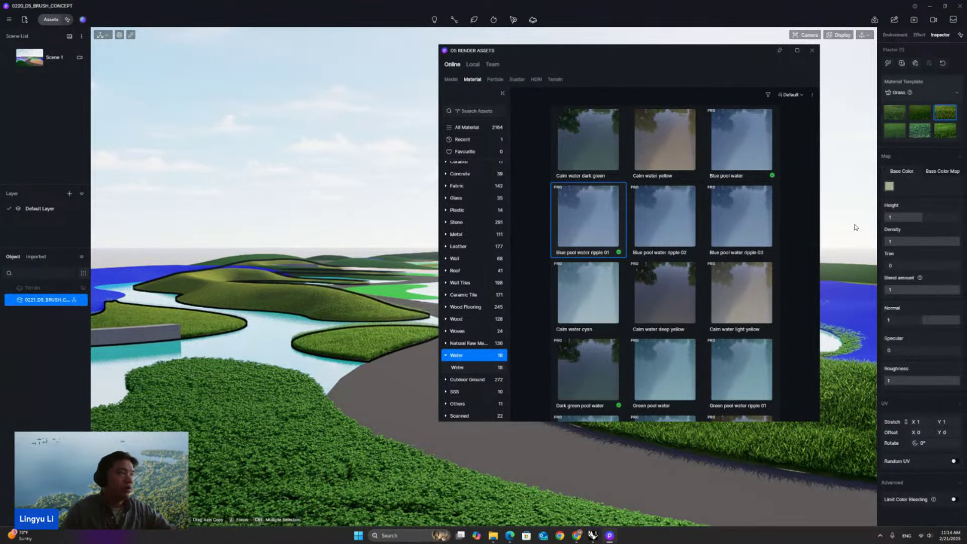
Step: Assign the Grass template to the dark blue ground and choose its broad-leaved, clover-like preset
left_click(130, 281)
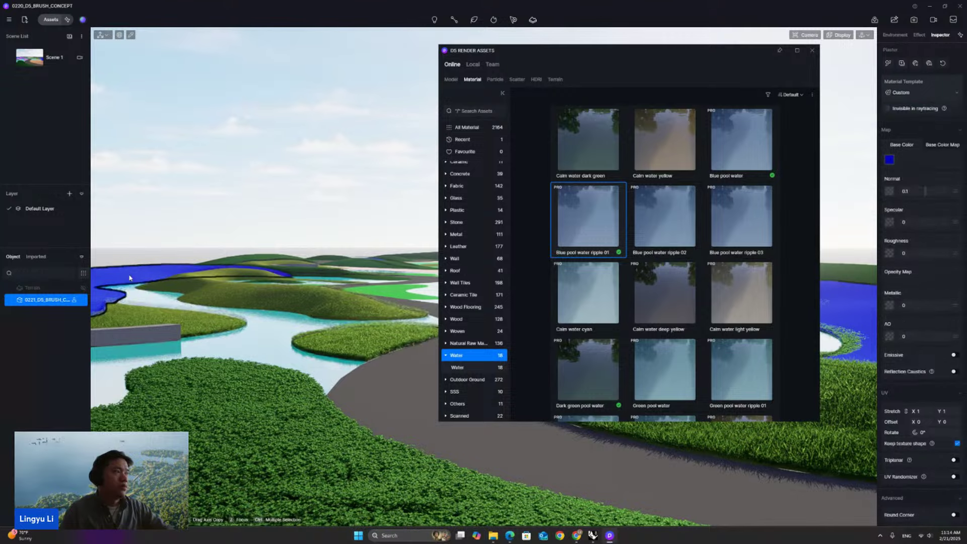
left_click(955, 93)
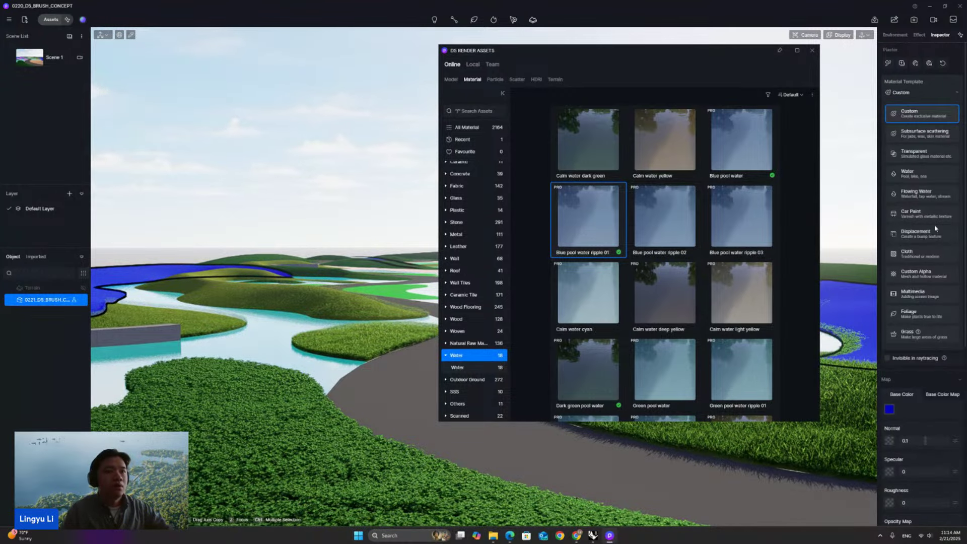
left_click(924, 326)
left_click(918, 131)
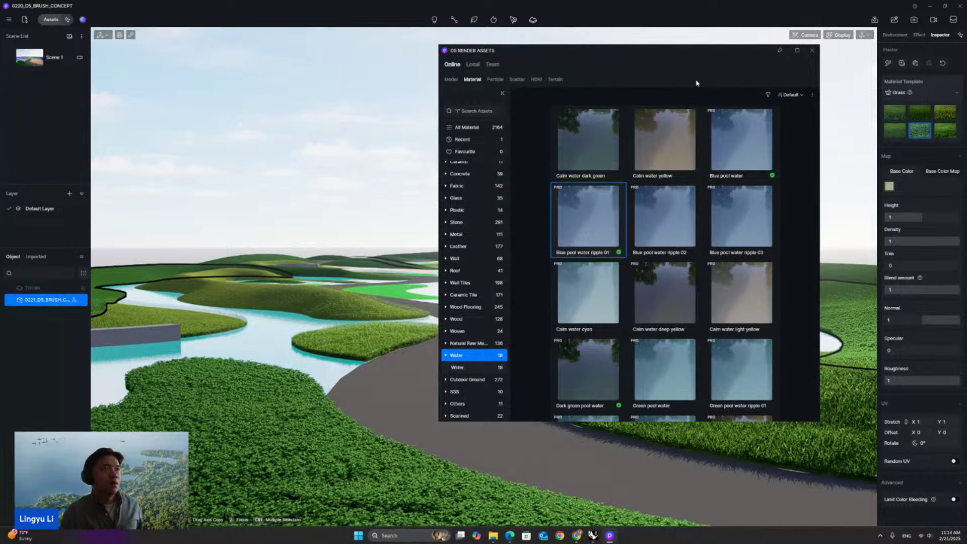
Step: Load the model brush with Agapanthus africanus 07, Phalaris arundinacea 07, Heuchera micrantha 19, Juncus effusus 01, Dieffenbachia seguine 02 and Heuchera micrantha 22
left_click(451, 79)
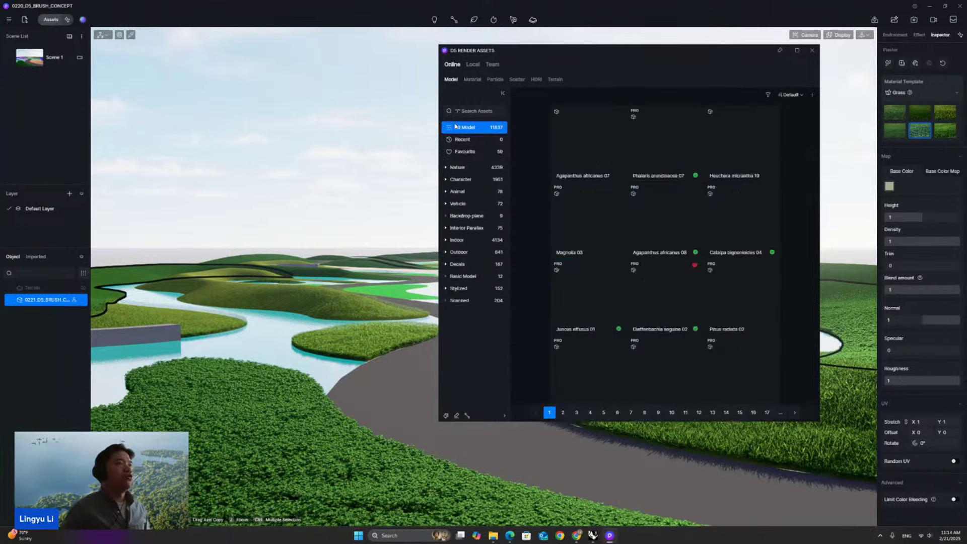
left_click(446, 415)
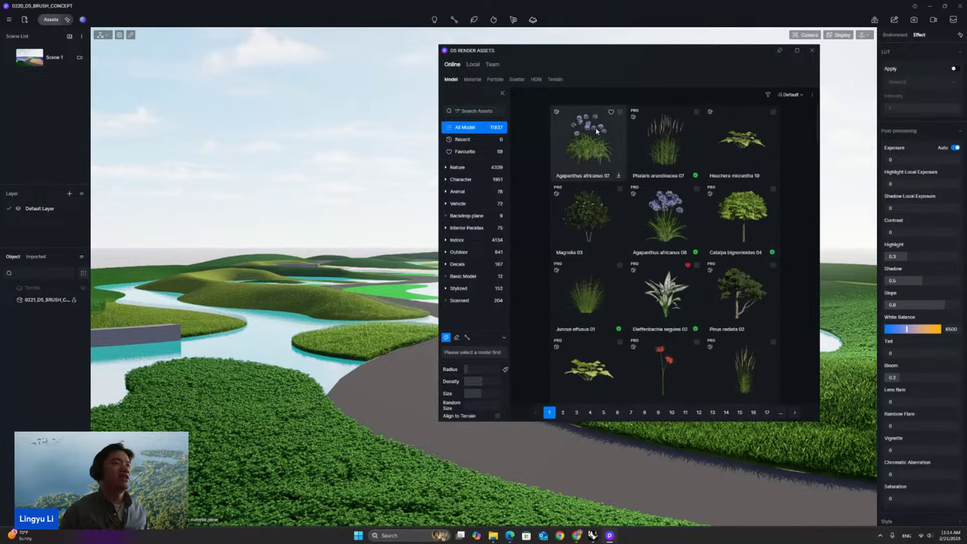
left_click(608, 144)
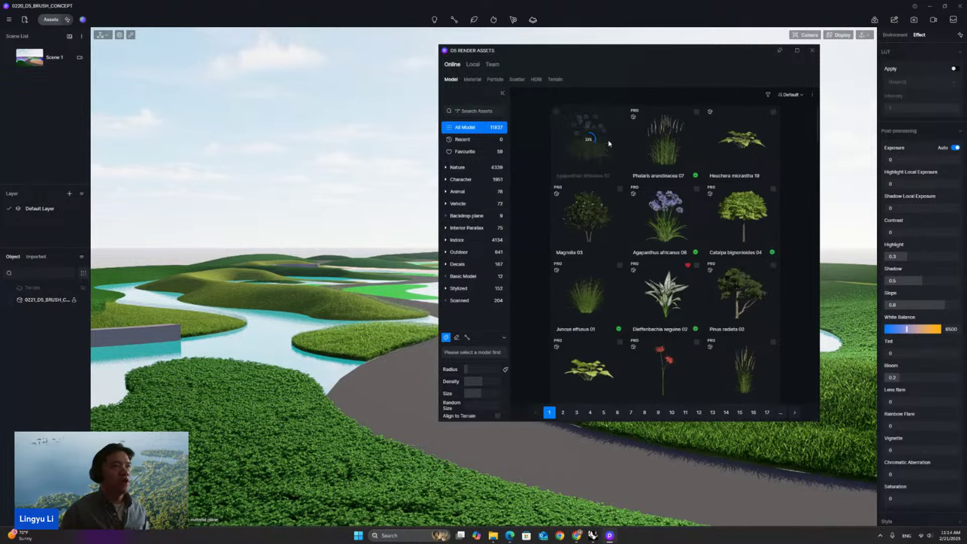
left_click(664, 143)
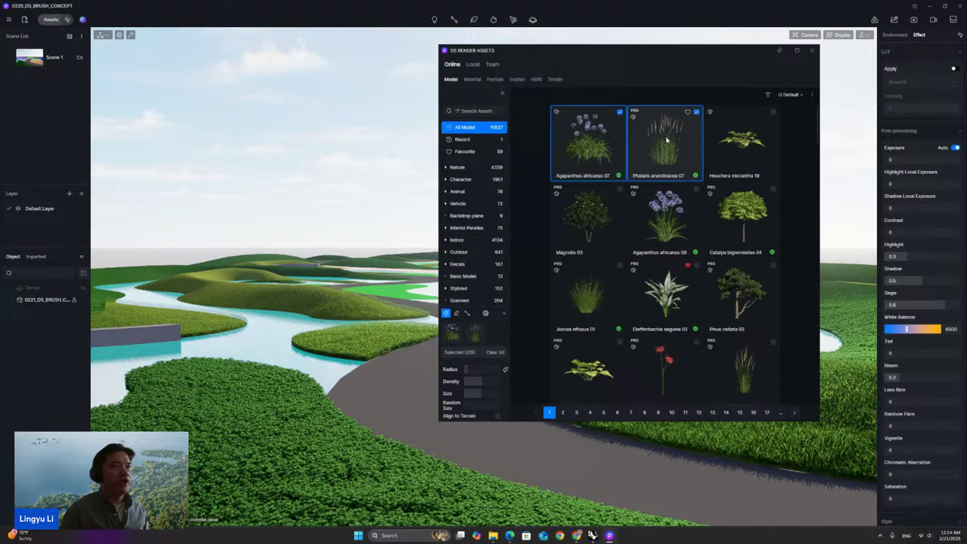
left_click(723, 140)
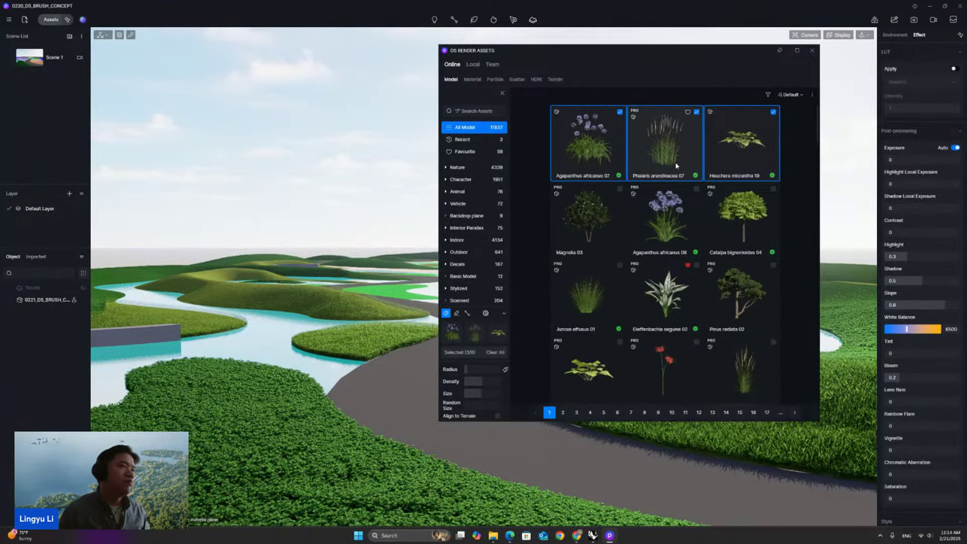
left_click(624, 274)
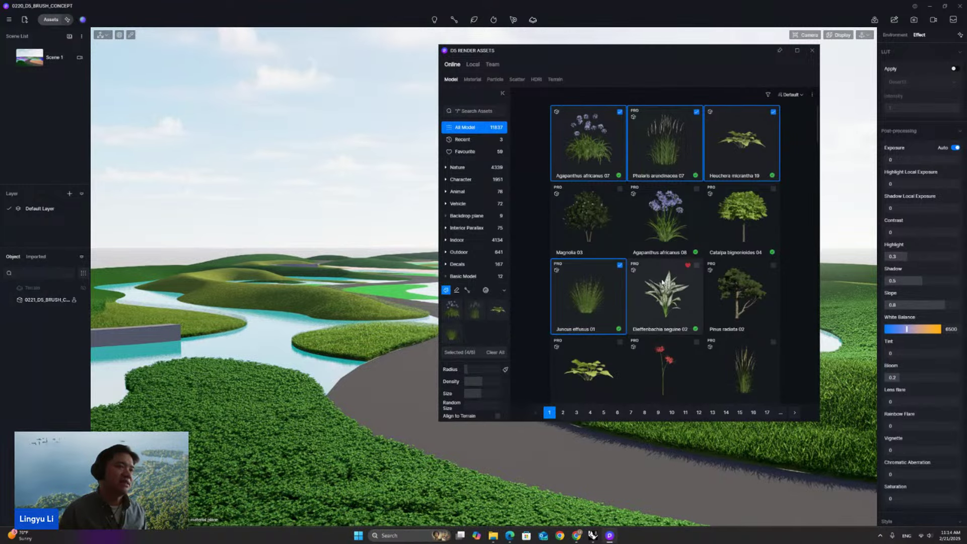
left_click(651, 280)
left_click(604, 355)
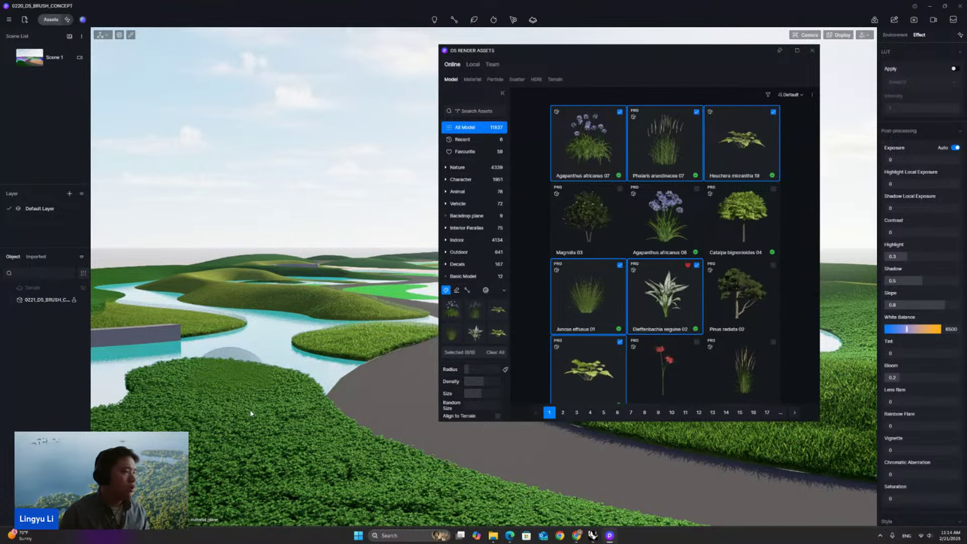
Step: Brush the mixed plants onto the foreground bed, the small island and the bank across the path, moving the asset library out of the way
mouse_move(250, 414)
left_mouse_down()
mouse_move(242, 398)
mouse_move(169, 407)
mouse_move(282, 387)
mouse_move(324, 442)
mouse_move(368, 453)
left_mouse_up()
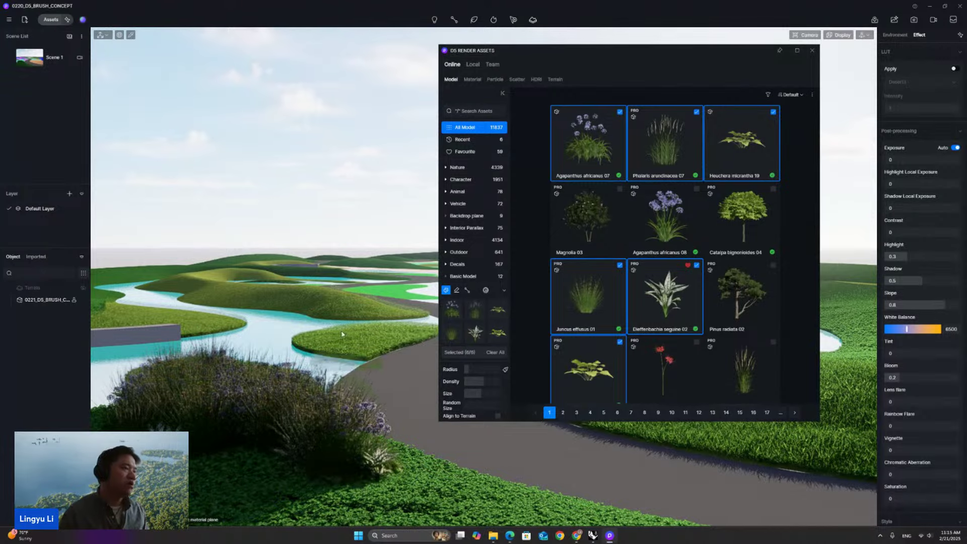
left_click_drag(342, 334, 362, 355)
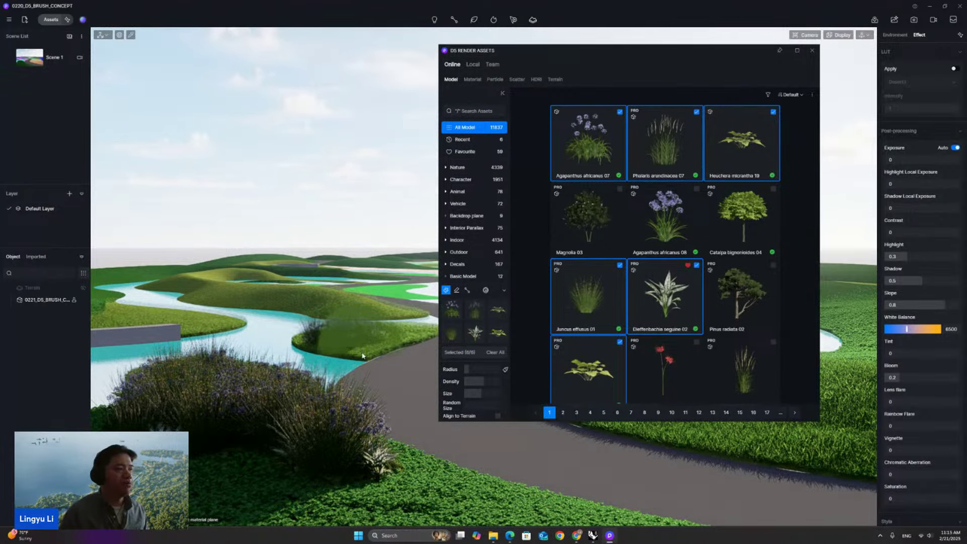
left_click_drag(702, 54, 208, 74)
mouse_move(509, 381)
left_mouse_down()
mouse_move(619, 398)
mouse_move(735, 393)
left_mouse_up()
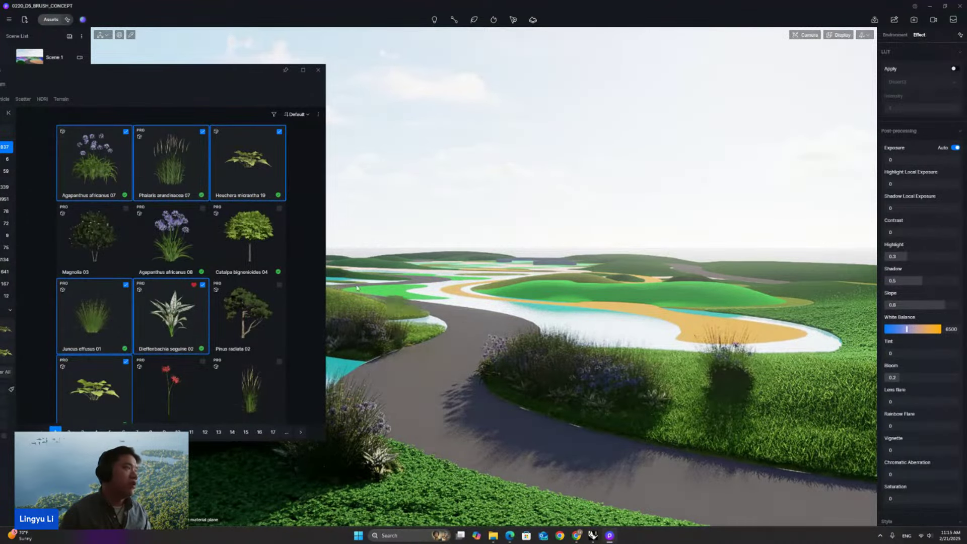
Step: Bring the asset library fully into view and reduce the brush selection to Agapanthus africanus 07 only
left_click_drag(199, 80, 286, 67)
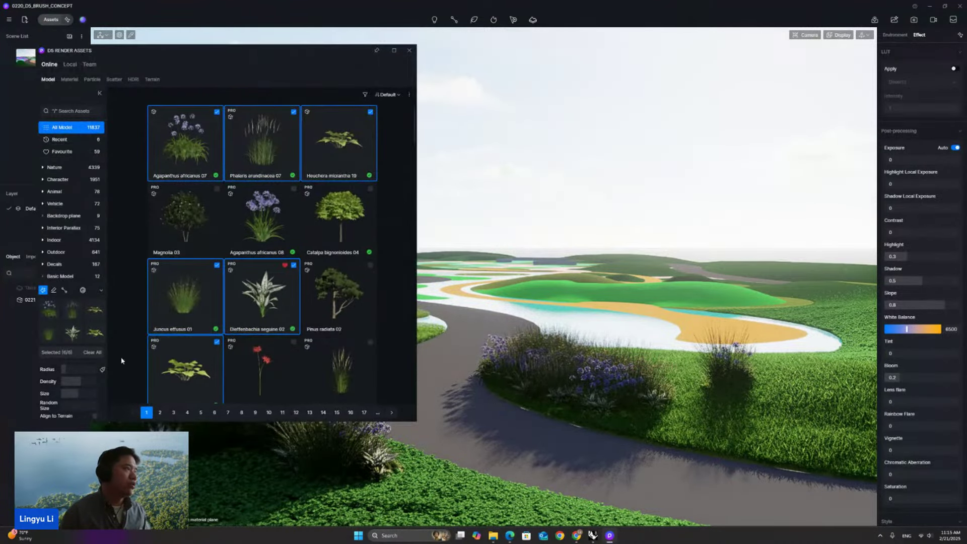
left_click(53, 327)
left_click(57, 329)
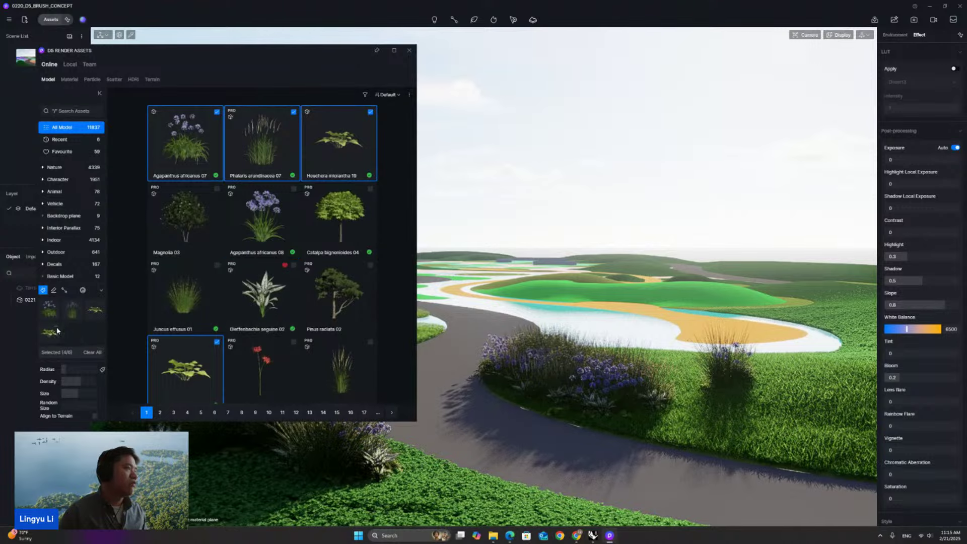
left_click(58, 327)
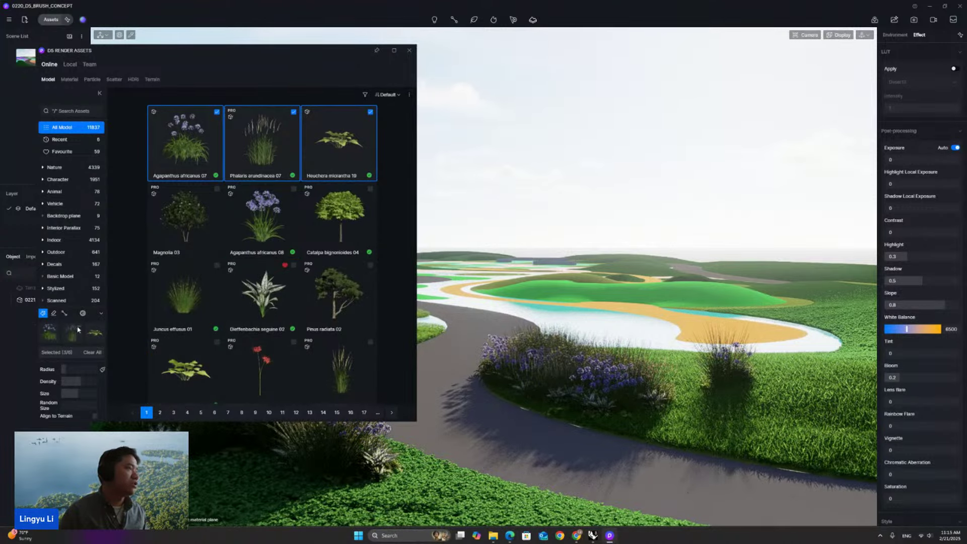
left_click(78, 329)
left_click(70, 332)
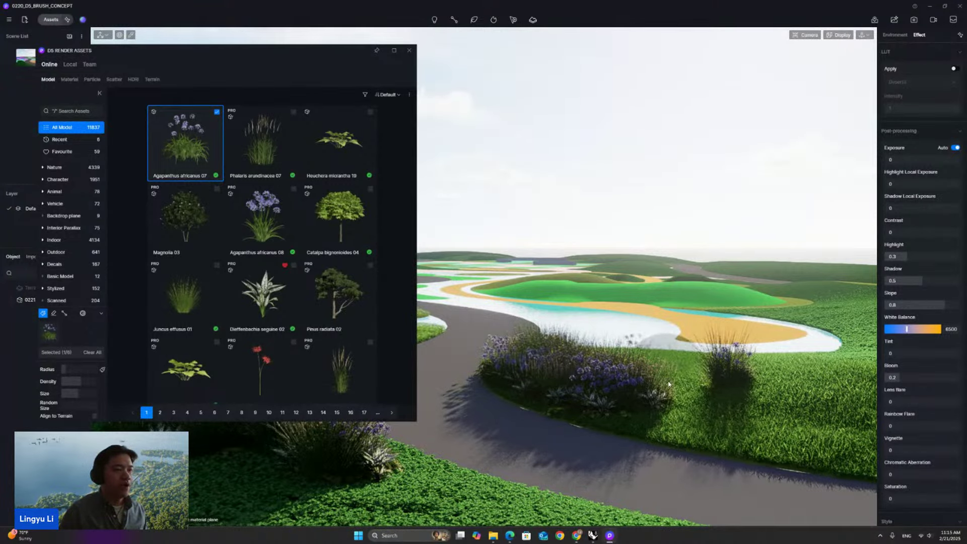
Step: Brush Agapanthus africanus 07 densely over the bank across the path, the small island and the foreground bed, and leave the brush
left_click_drag(668, 383, 584, 397)
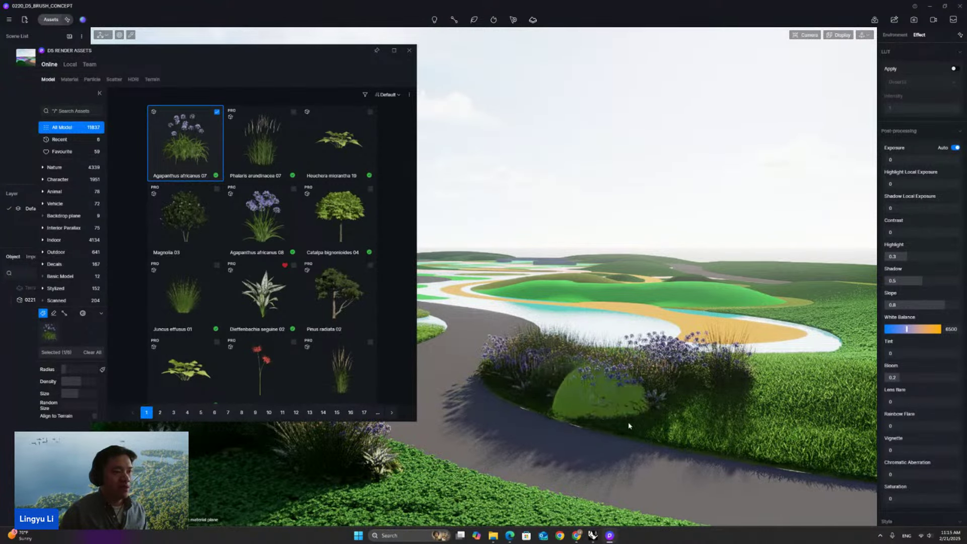
mouse_move(628, 426)
left_mouse_down()
mouse_move(775, 413)
mouse_move(798, 401)
mouse_move(685, 382)
mouse_move(654, 348)
mouse_move(649, 317)
mouse_move(715, 328)
left_mouse_up()
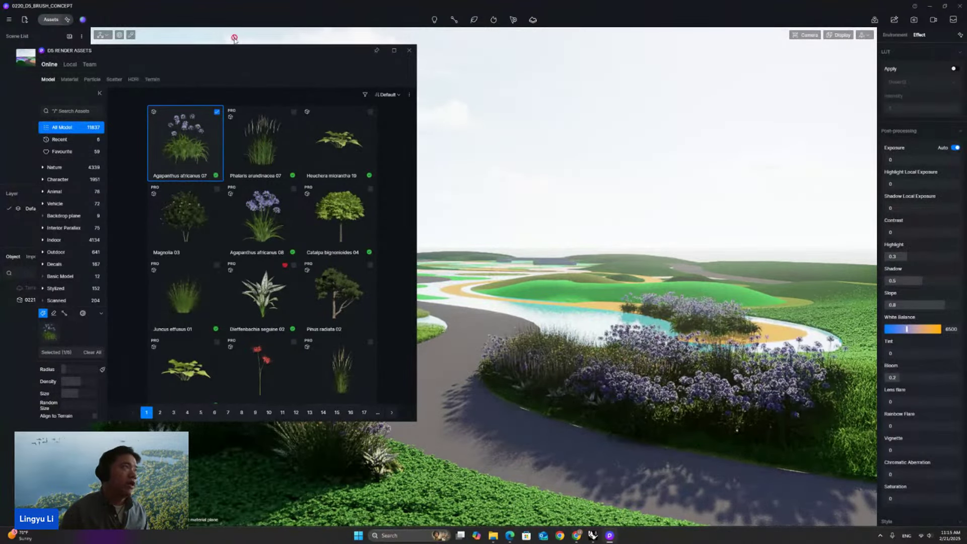
left_click_drag(244, 52, 750, 71)
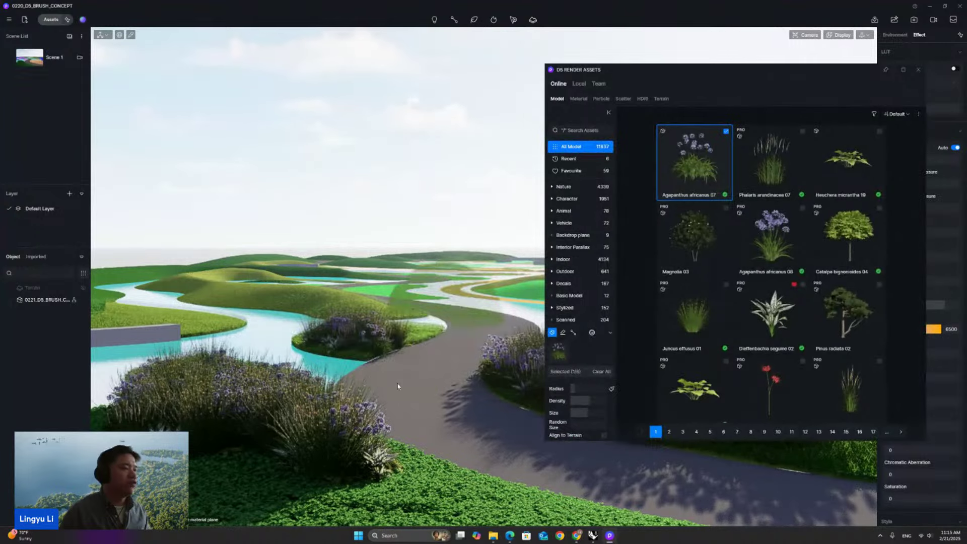
left_click(365, 351)
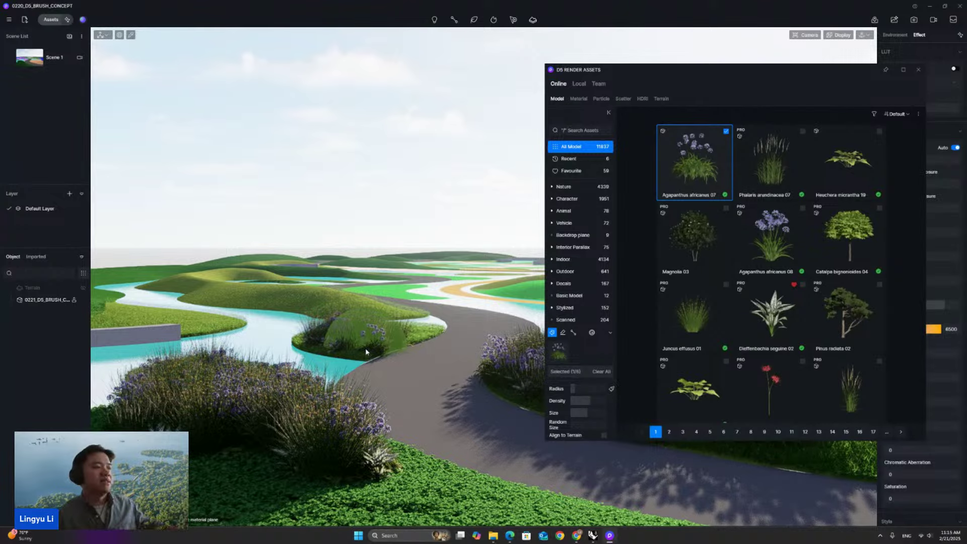
left_click(336, 342)
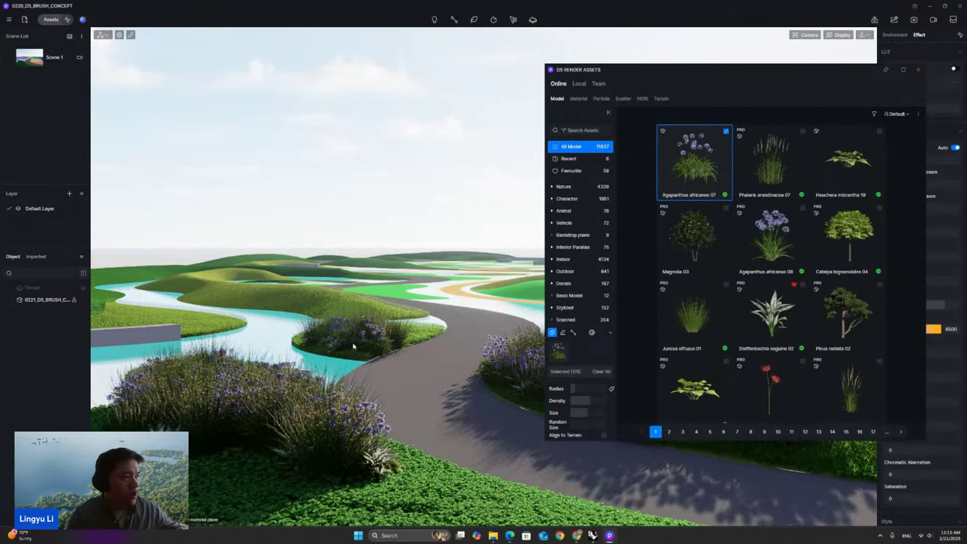
left_click(250, 466)
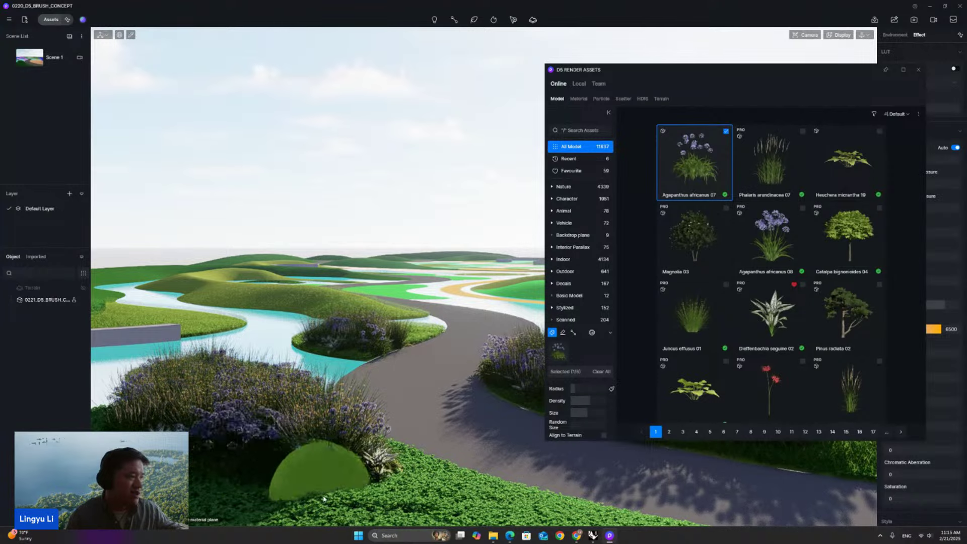
mouse_move(323, 498)
left_mouse_down()
mouse_move(432, 482)
mouse_move(491, 508)
left_mouse_up()
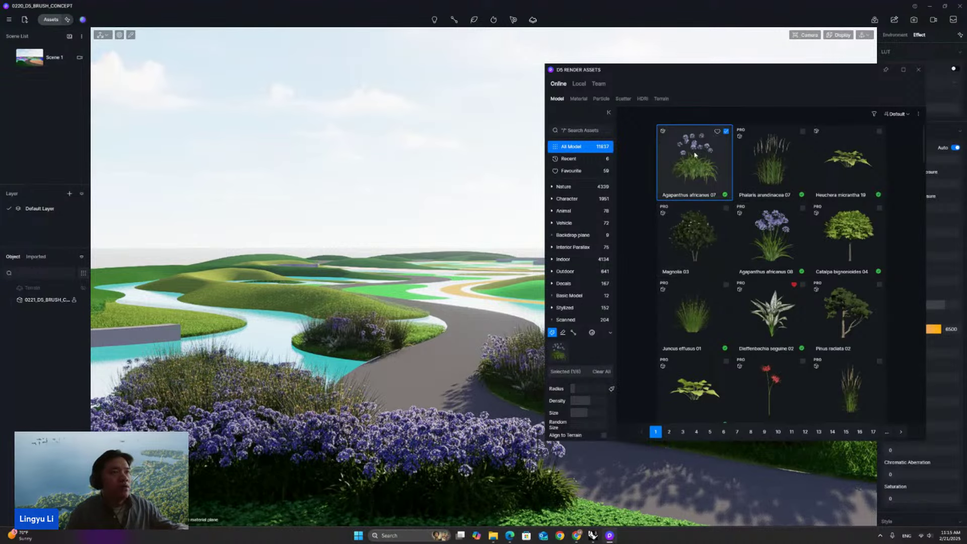
left_click(552, 332)
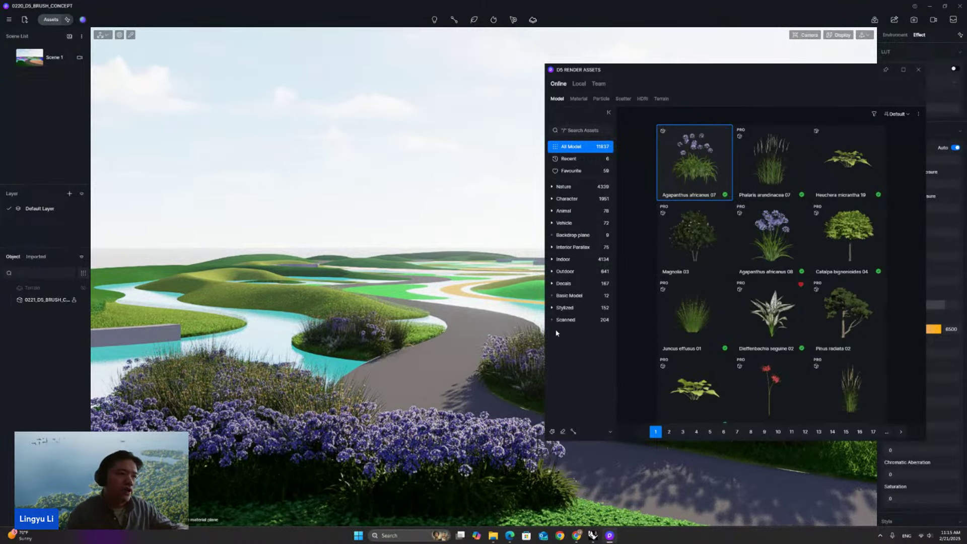
Step: Place three Magnolia 03 trees from the Flowering Tree category on the planted island, the neighbouring grass bank and the ground between them
left_click(570, 187)
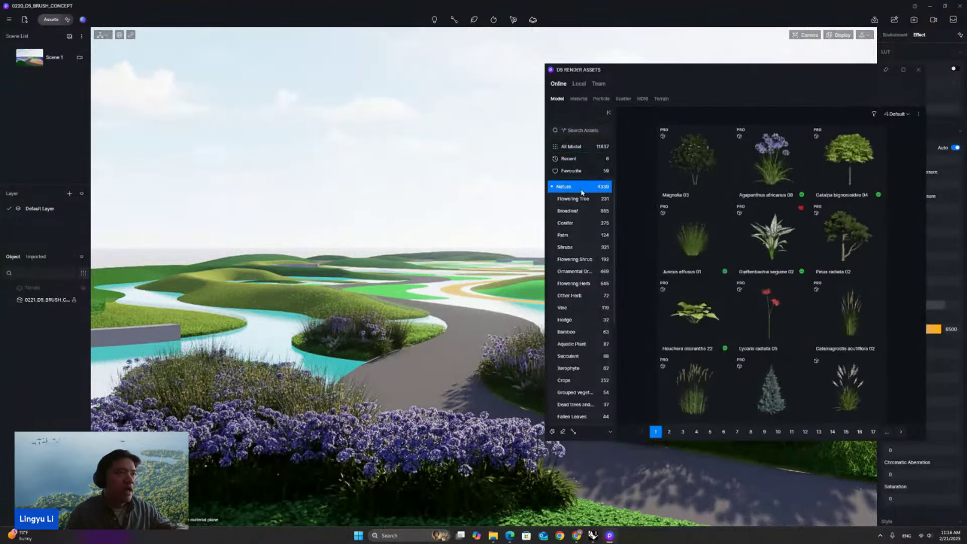
left_click(582, 200)
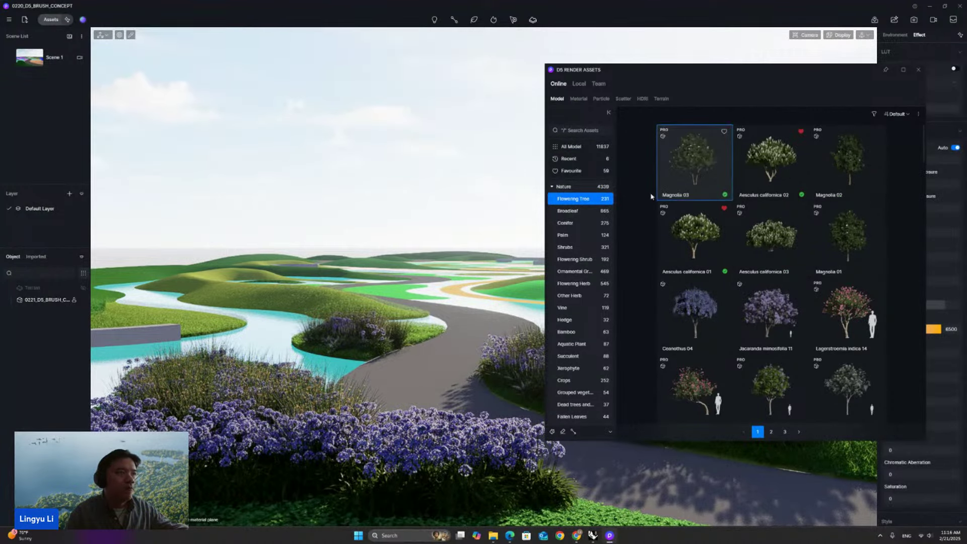
left_click(716, 158)
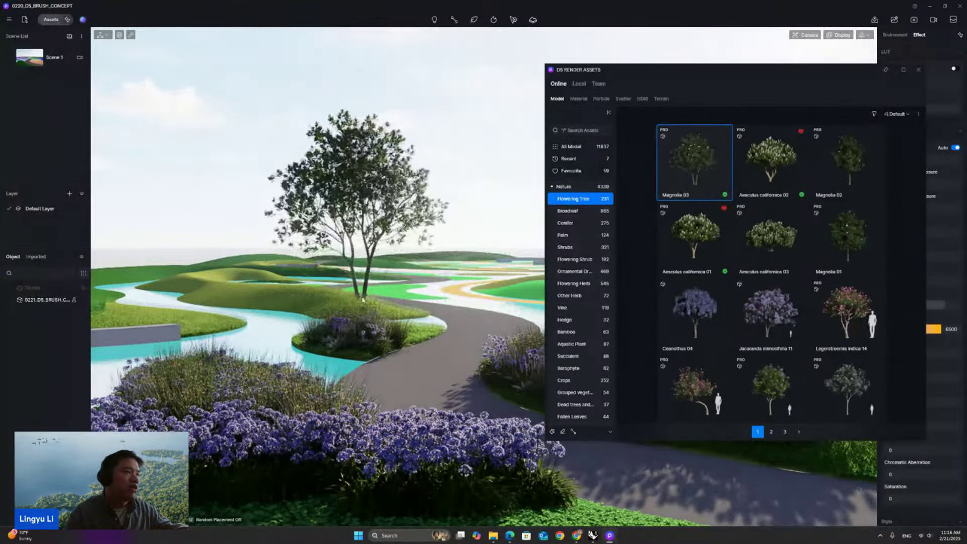
left_click(355, 322)
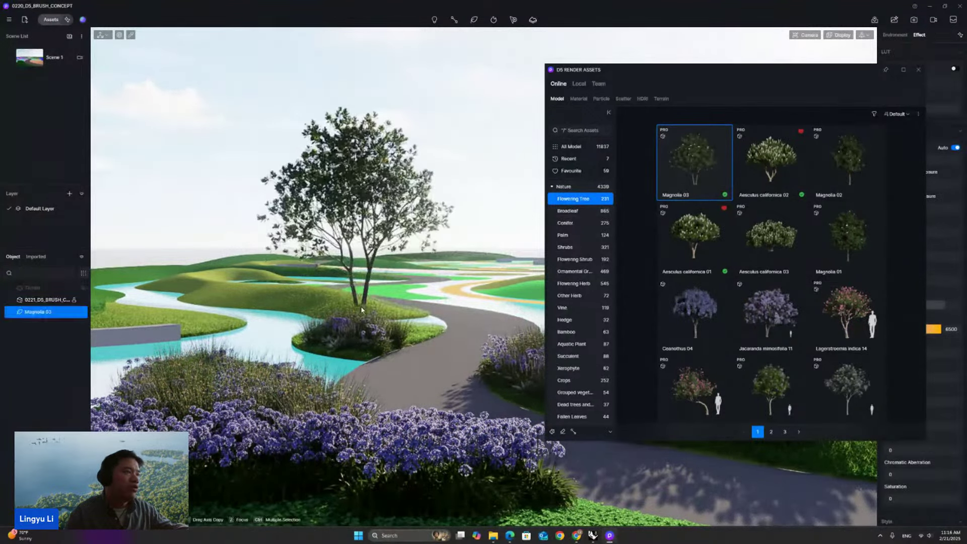
left_click(204, 322)
left_click(315, 310)
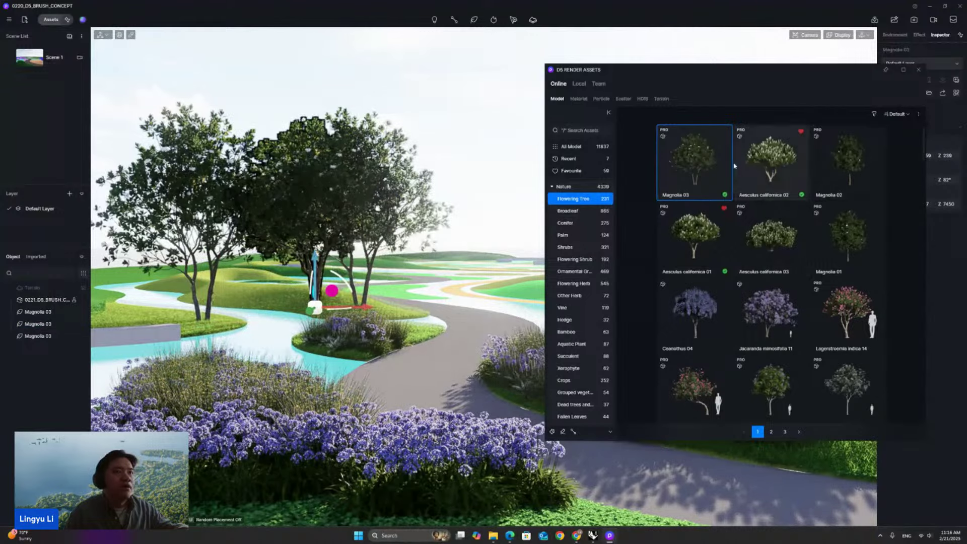
Step: Place five more Magnolia 03 trees in the flower bed across the path, on the far planted island and on the distant lawns, and close the asset library
left_click_drag(726, 77, 693, 83)
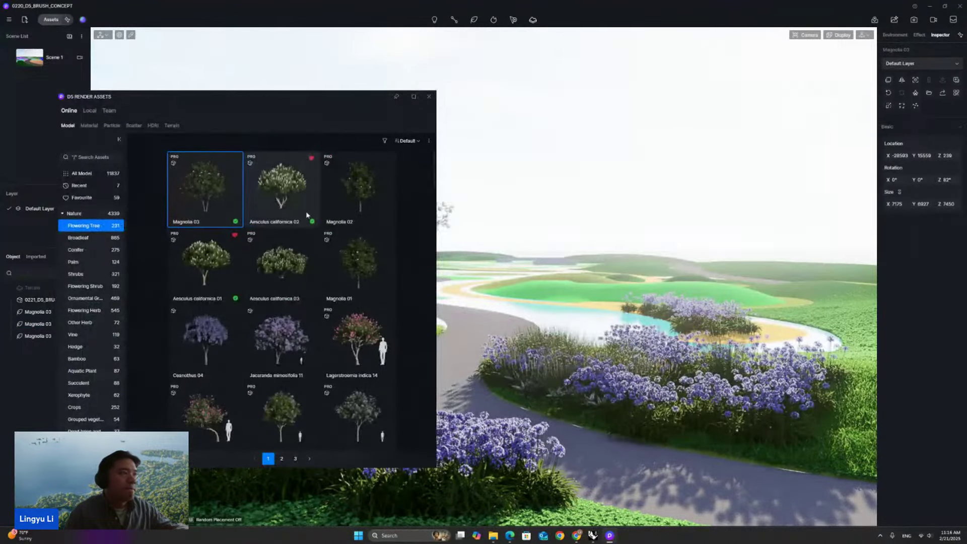
left_click(554, 289)
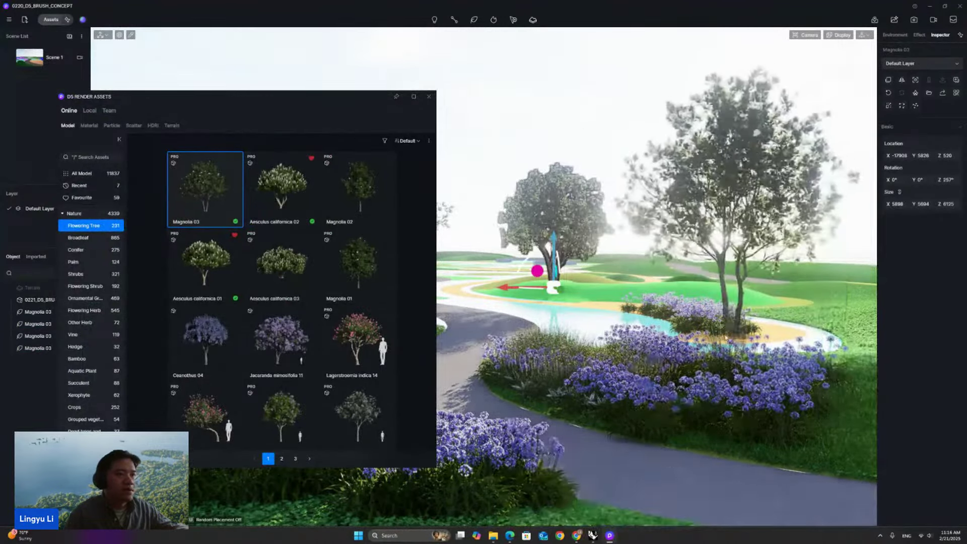
left_click(720, 322)
left_click(794, 407)
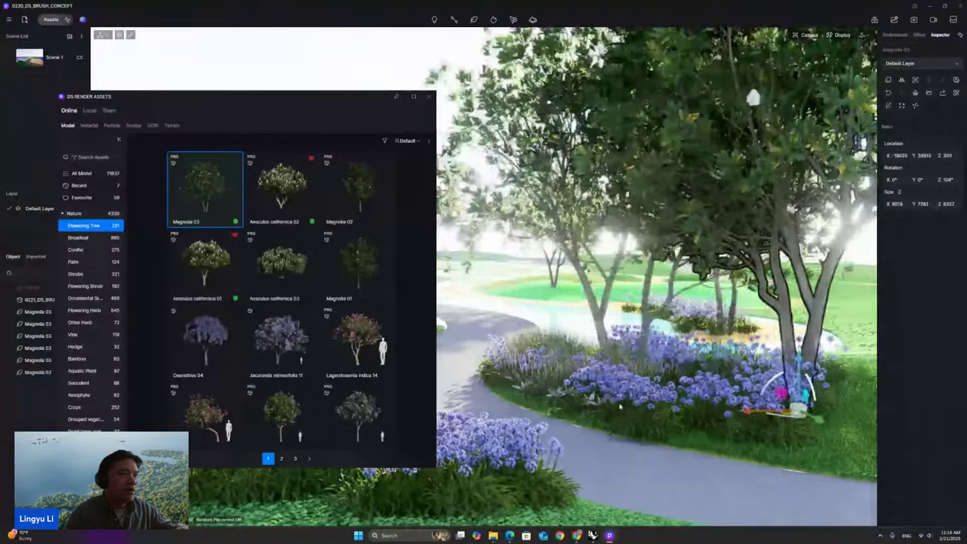
left_click(619, 404)
left_click(480, 291)
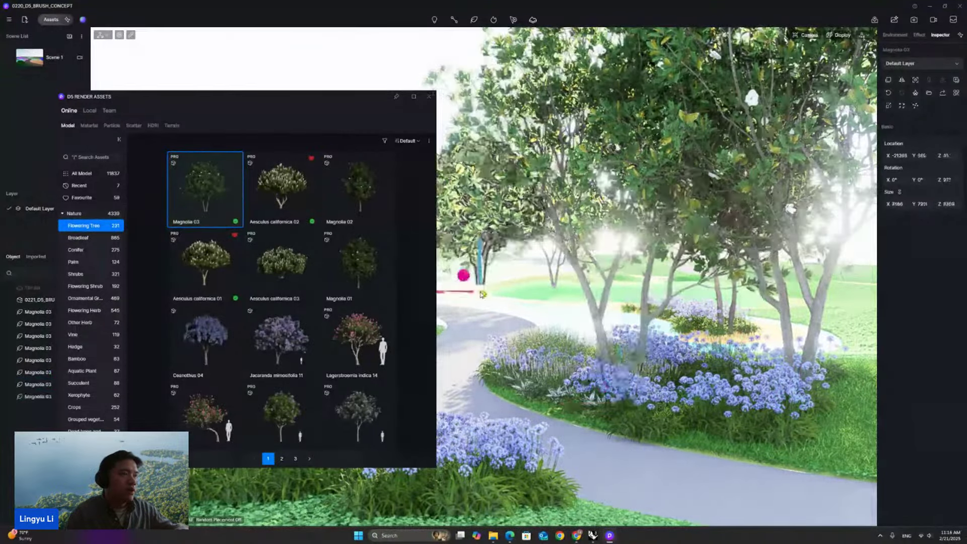
key("Escape")
left_click(428, 96)
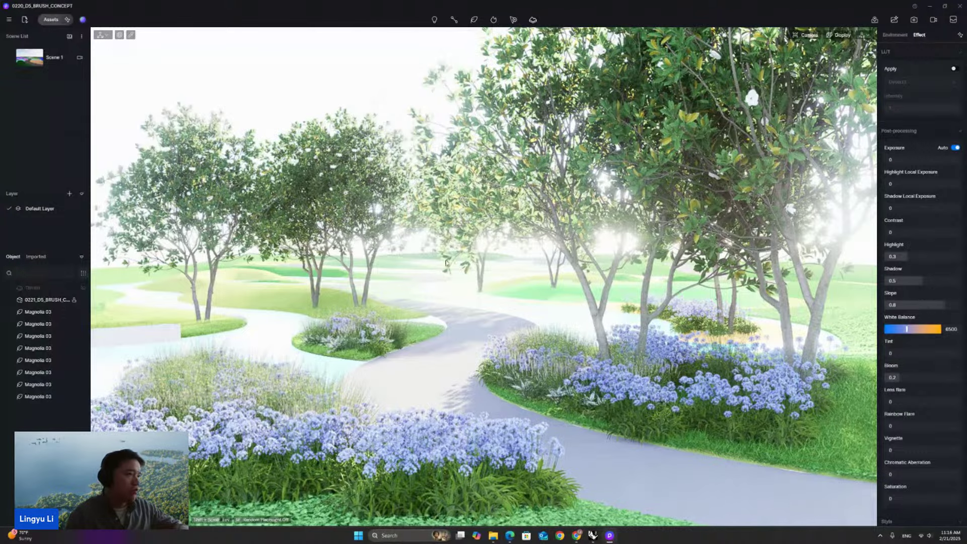
Step: Switch the navigation mode to Walk and move forward along the path, turning the view towards the small planted island and the far trees
left_click(495, 297)
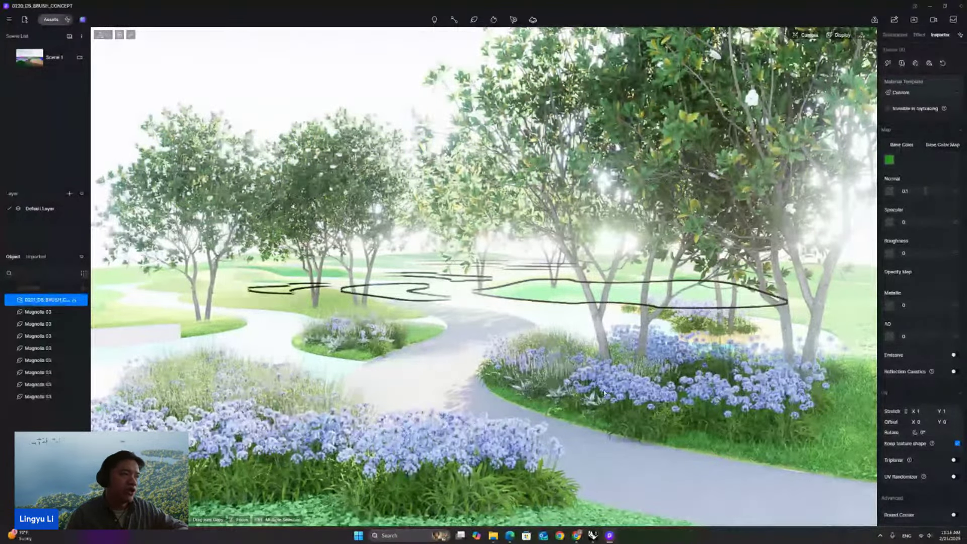
left_click(862, 35)
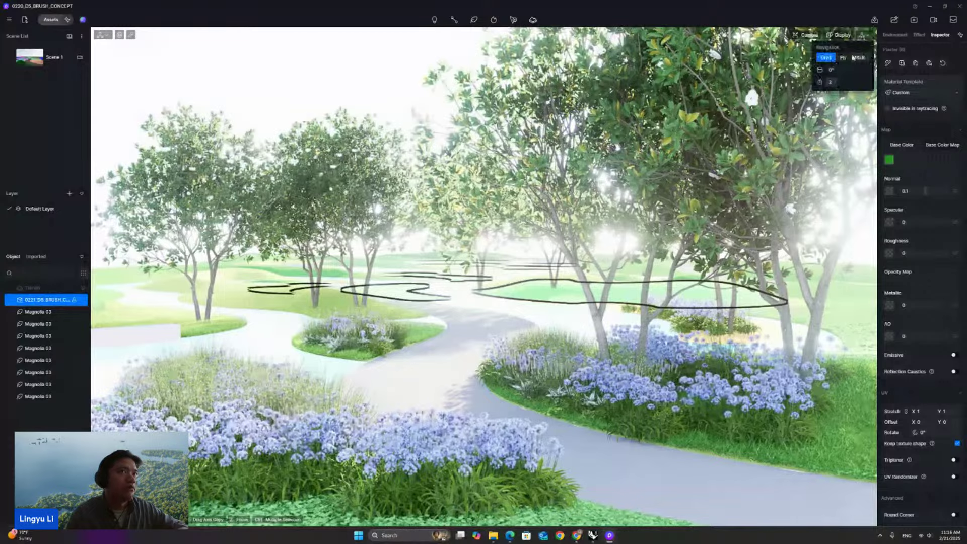
left_click(859, 57)
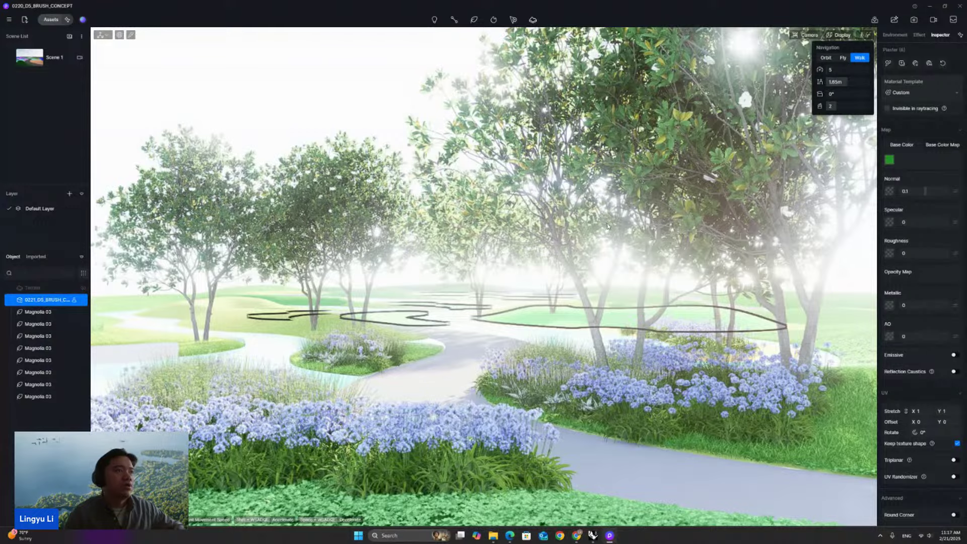
key("w")
key("w")
right_click_drag(604, 271, 443, 292)
key("d")
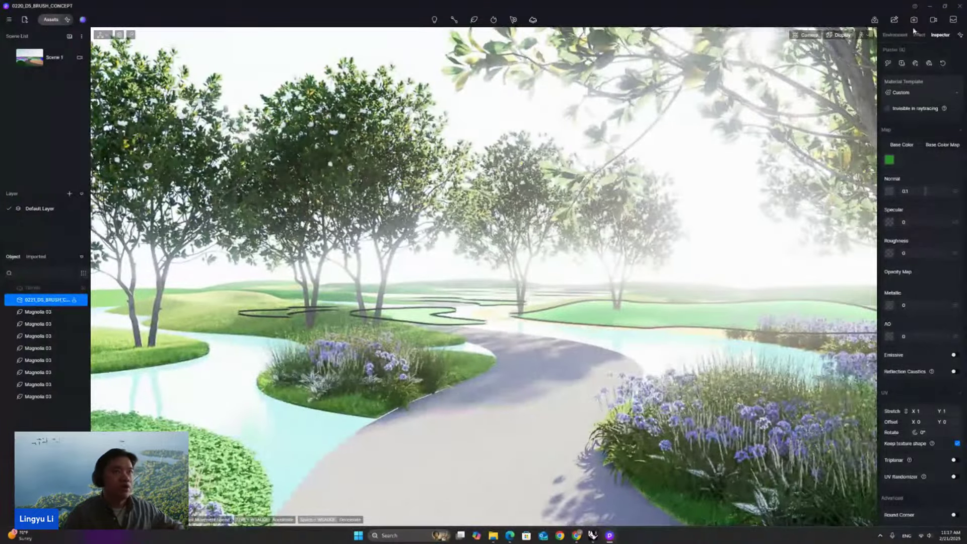
Step: Set the walk navigation's eye height to 1.65 m and clear the selection in the scene
left_click(866, 33)
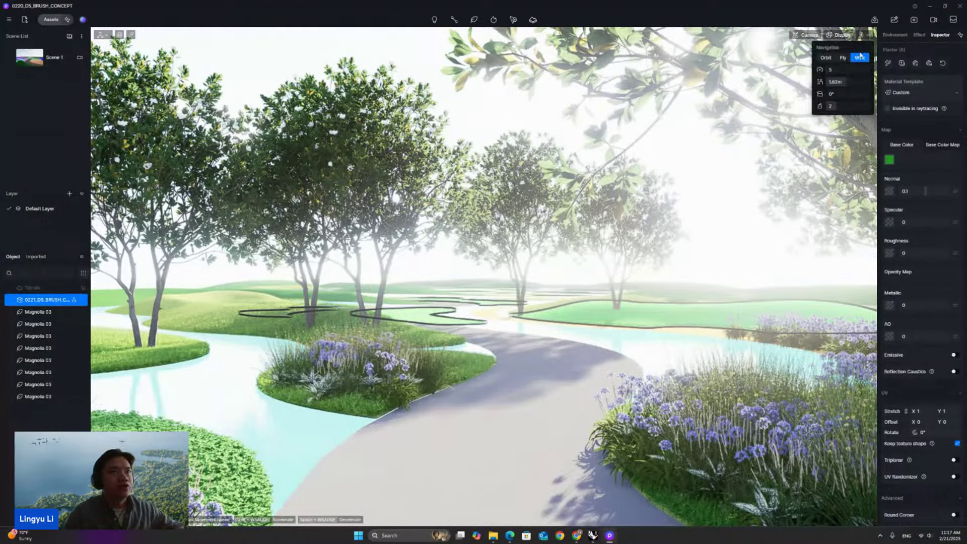
left_click(843, 82)
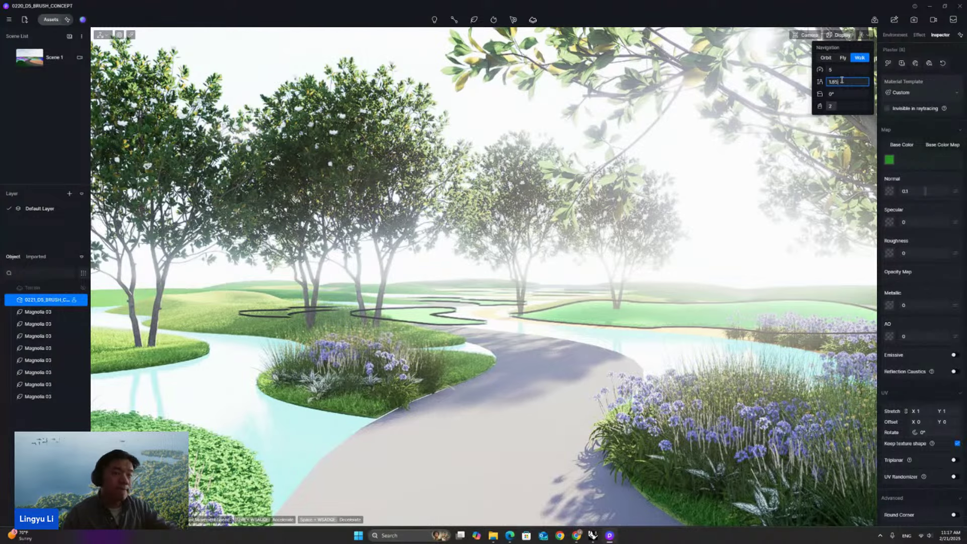
key("Return")
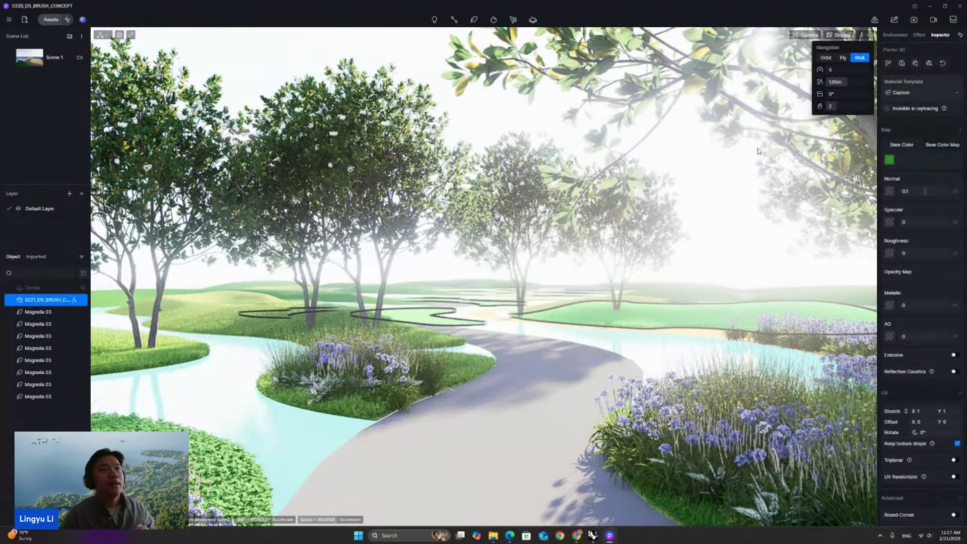
left_click(723, 197)
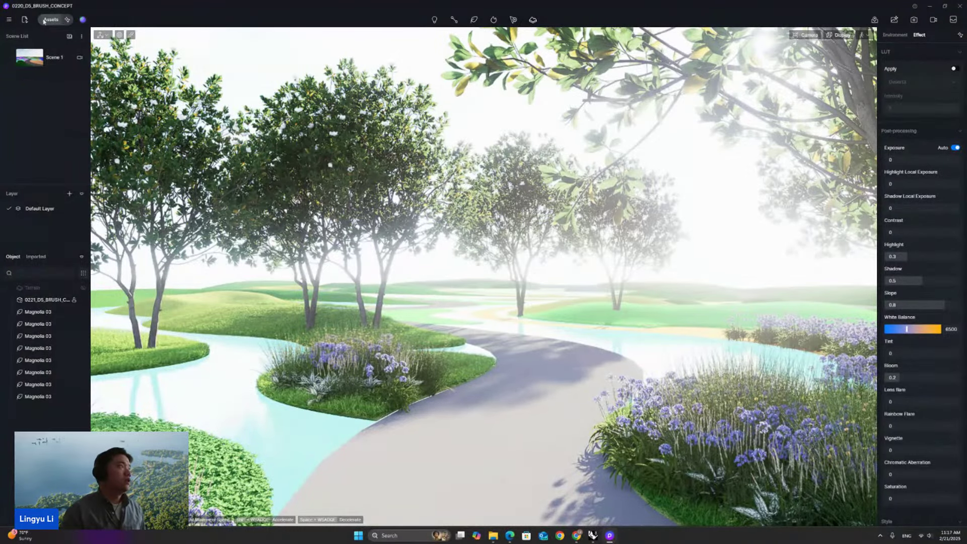
Step: Open the D5 Curated presets in Studio and try the grassy-field Exterior-Overcast preset and the autumn Exterior-Day preset beside it
left_click(83, 19)
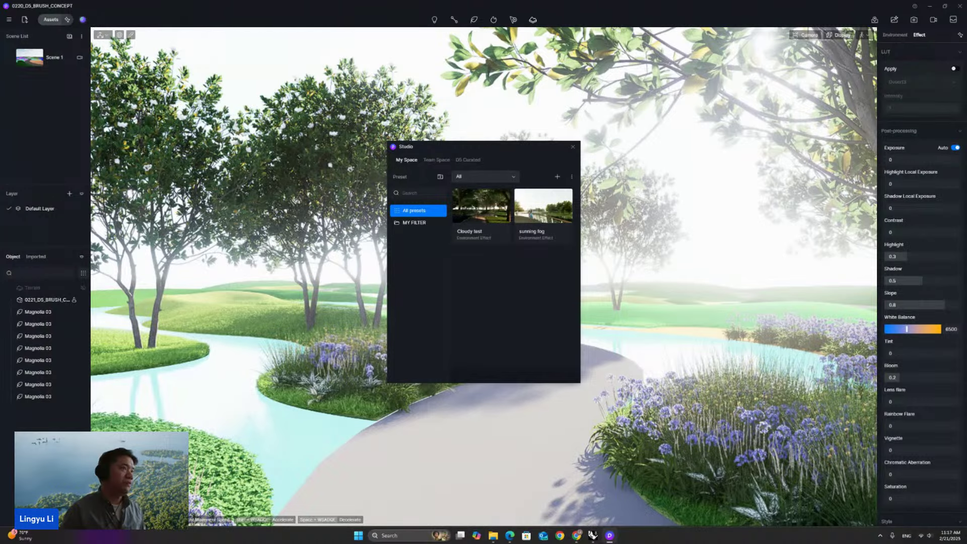
left_click(469, 160)
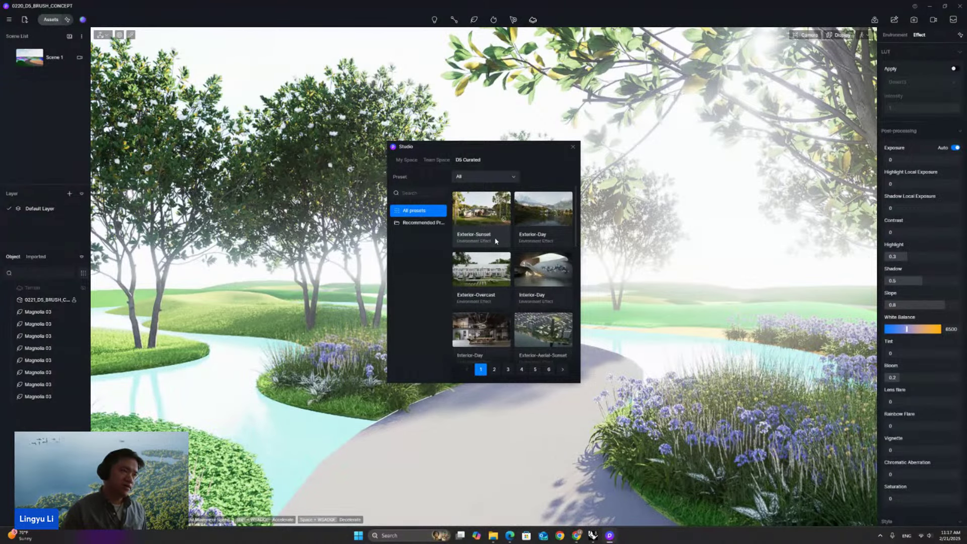
scroll(495, 252, "down", 5)
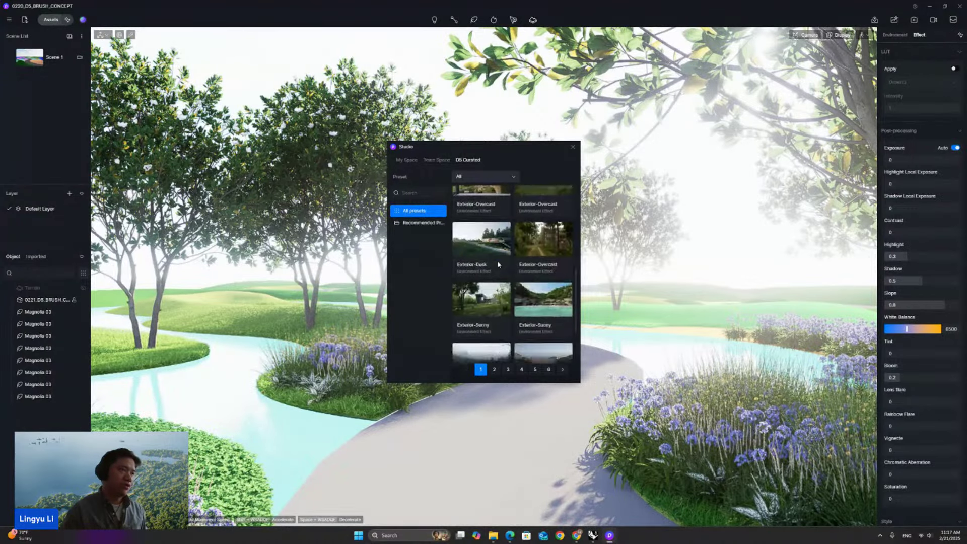
scroll(497, 264, "down", 3)
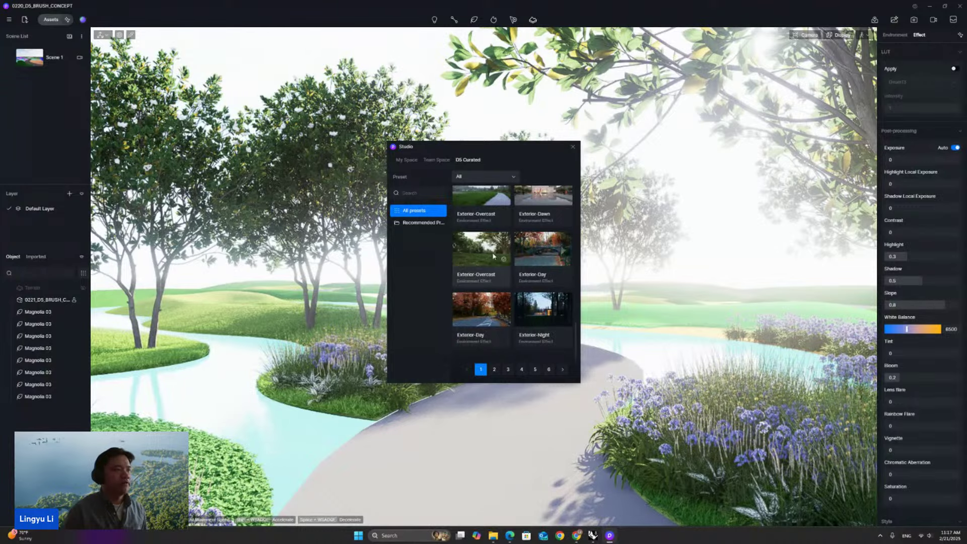
left_click(493, 256)
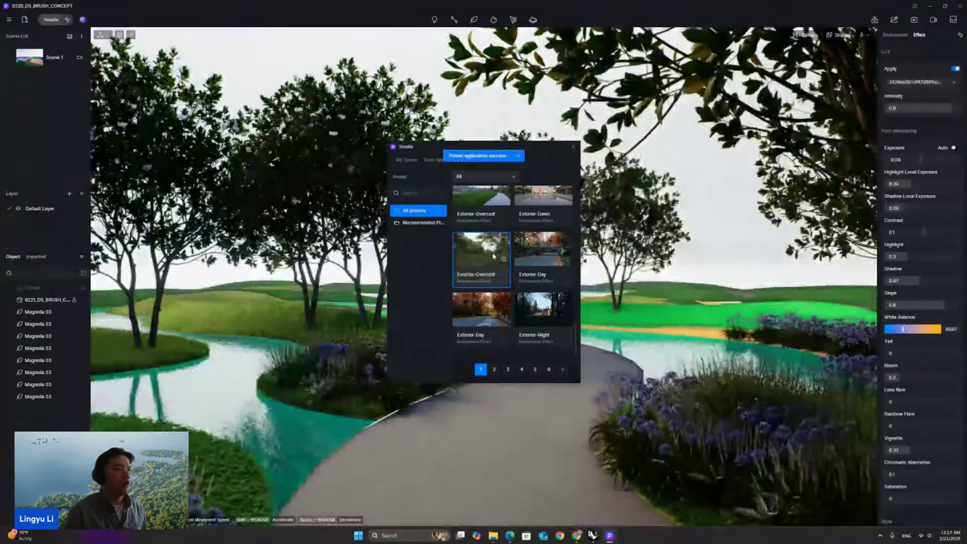
left_click(541, 252)
Step: Try the Exterior-Sunset preset at the start of the curated list, settle on the lake Exterior-Day preset, and close Studio
scroll(492, 268, "up", 2)
scroll(492, 268, "up", 5)
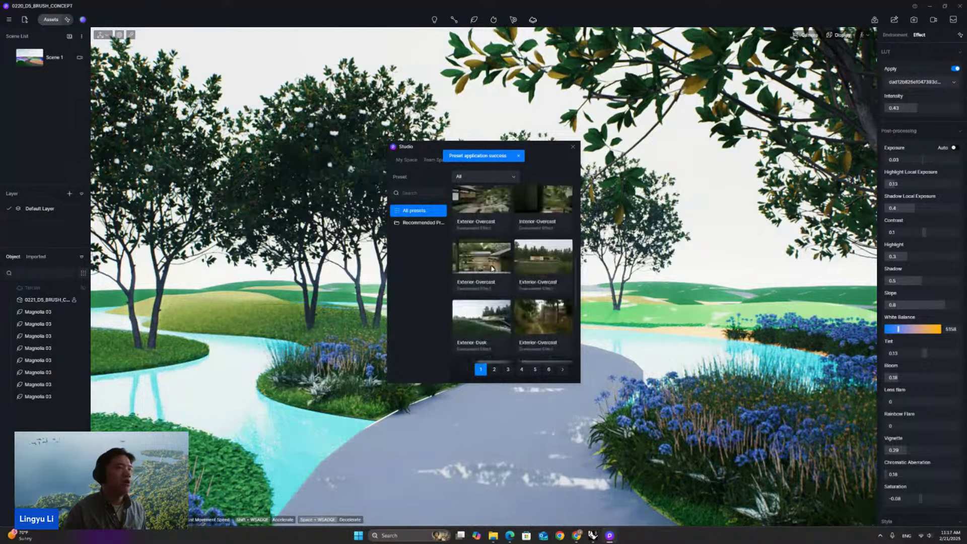
left_click(481, 214)
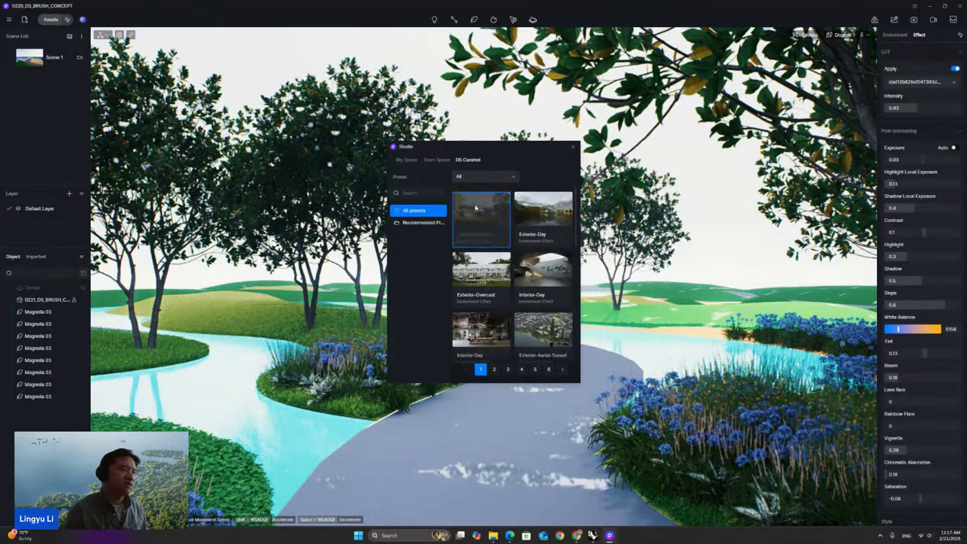
left_click(533, 209)
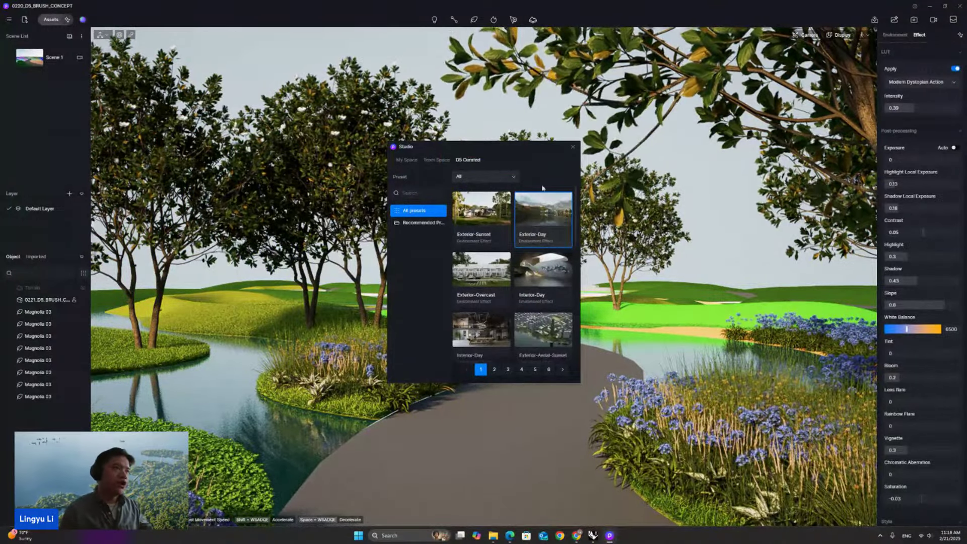
left_click(571, 148)
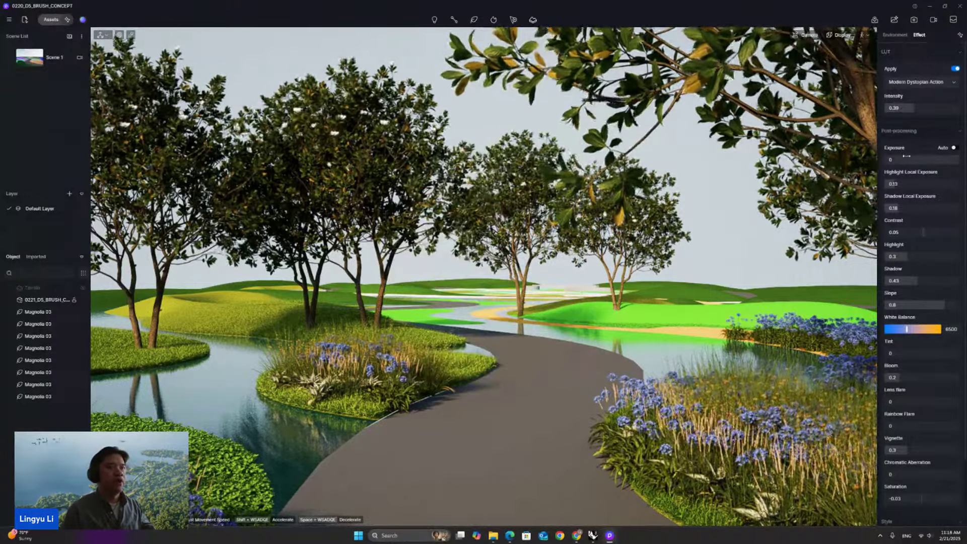
Step: Raise the post-processing exposure to 0.02 and the shadow local exposure to about 0.69
left_click_drag(921, 159, 923, 160)
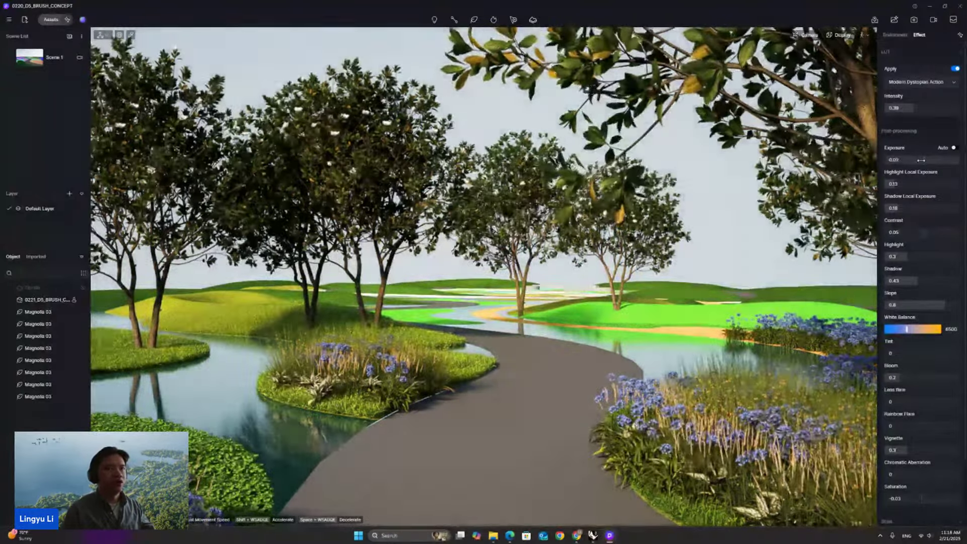
left_click_drag(898, 208, 937, 207)
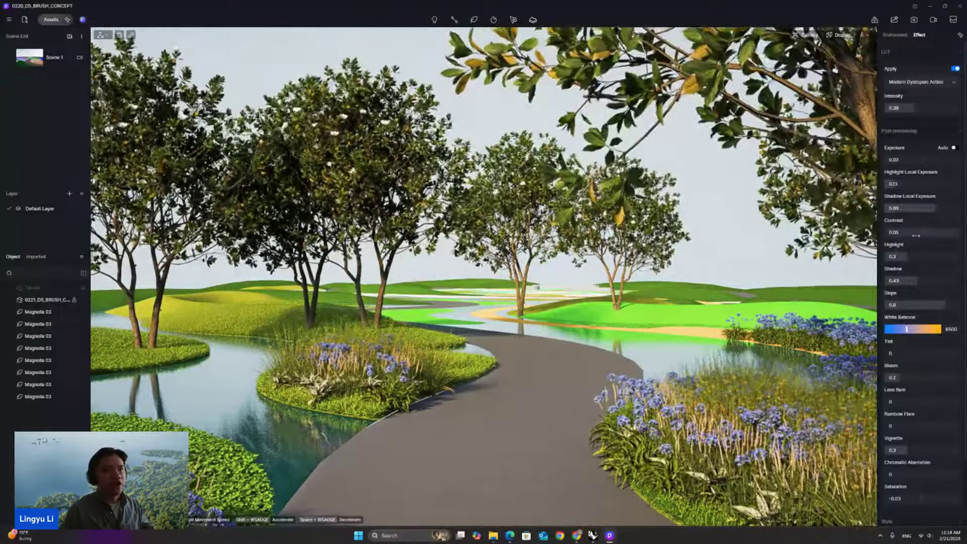
scroll(919, 437, "down", 1)
scroll(919, 436, "down", 2)
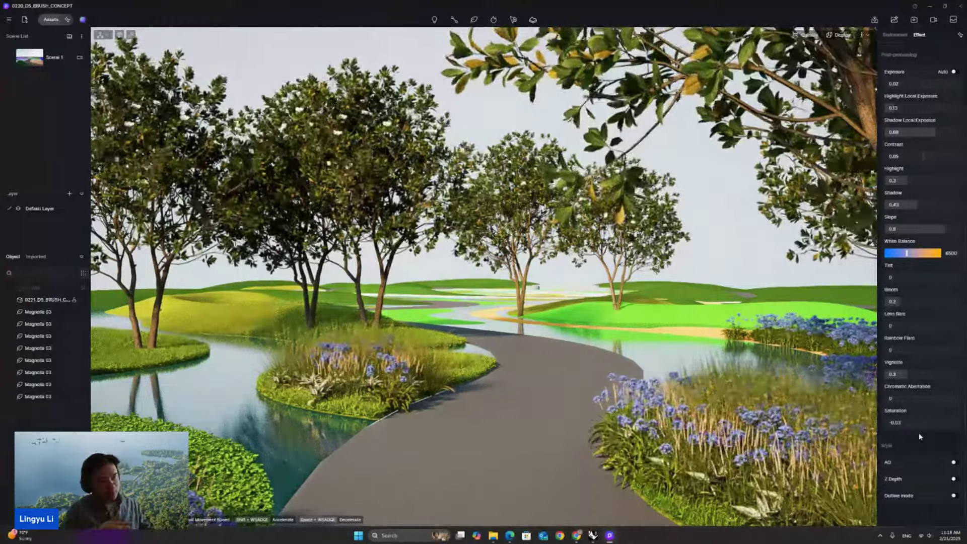
Step: Close the D5 Render project without saving the changes
key("super")
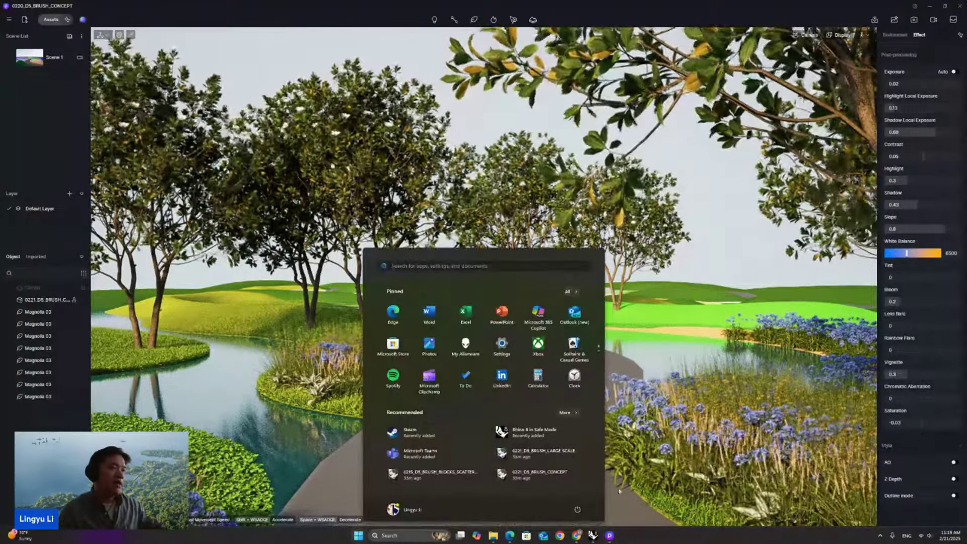
left_click(956, 8)
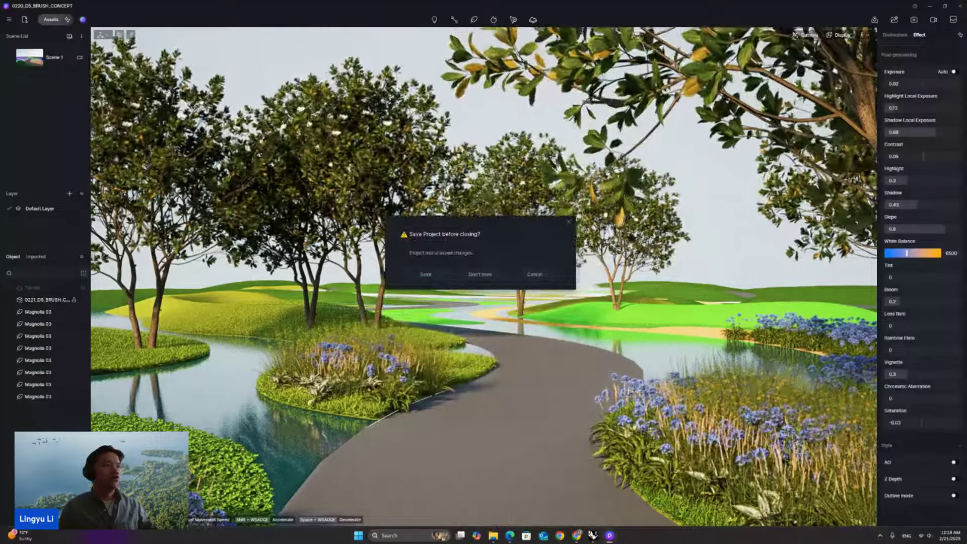
left_click(481, 274)
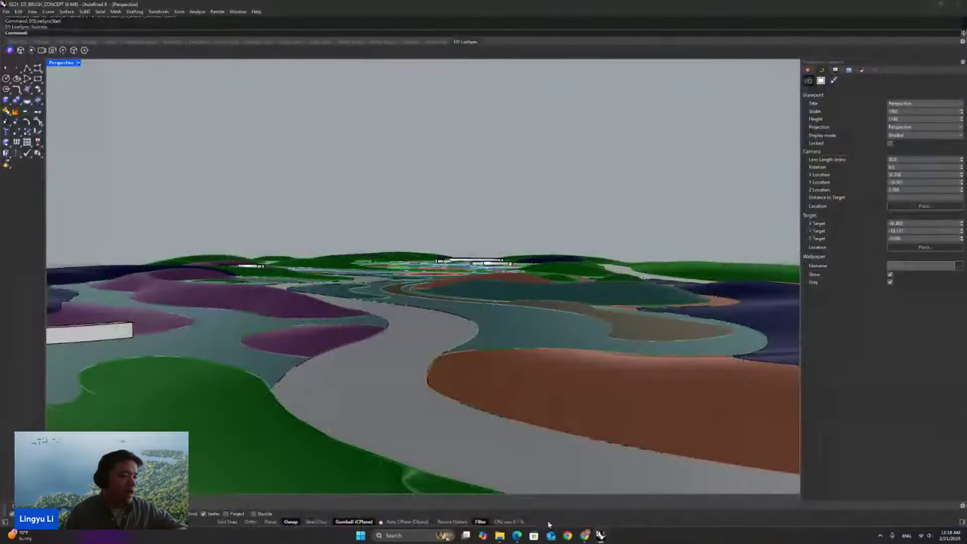
mouse_move(520, 539)
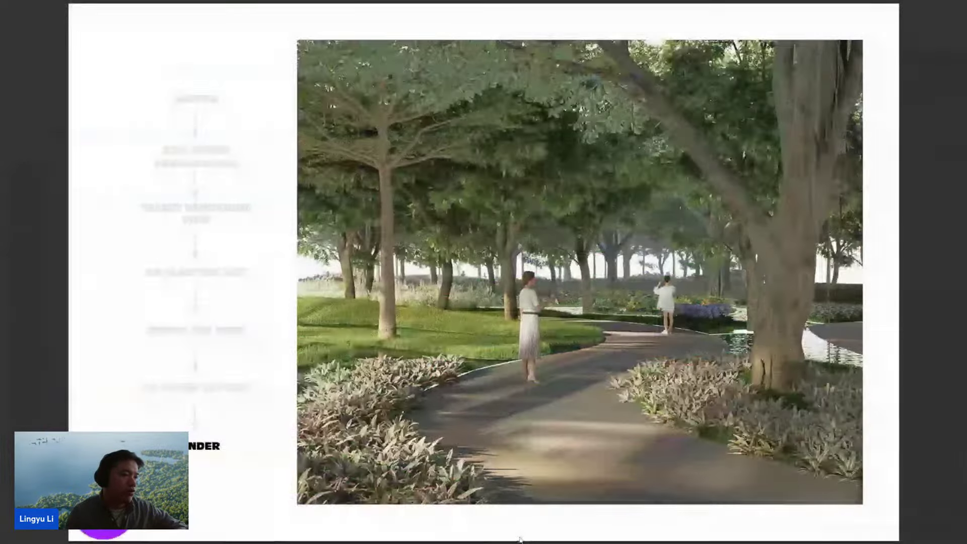
key("Right")
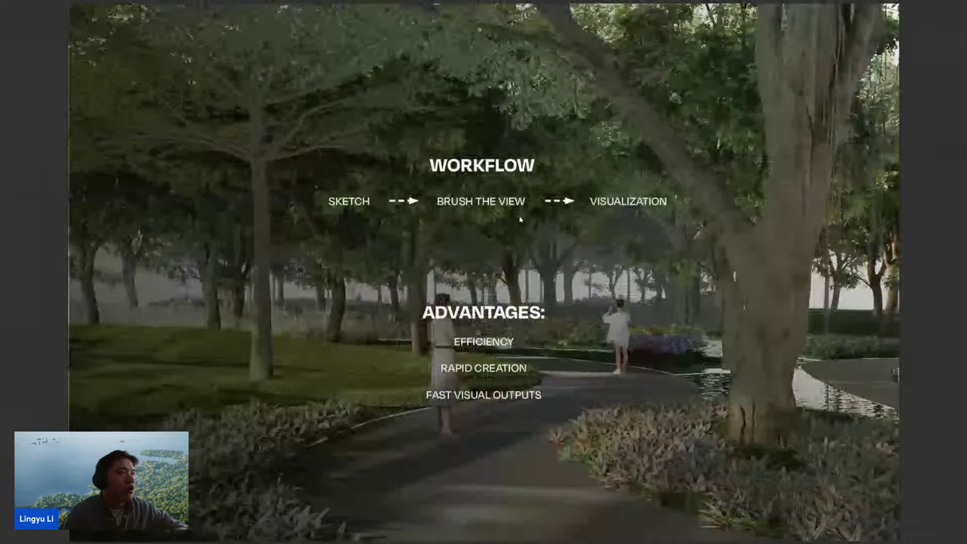
key("Right")
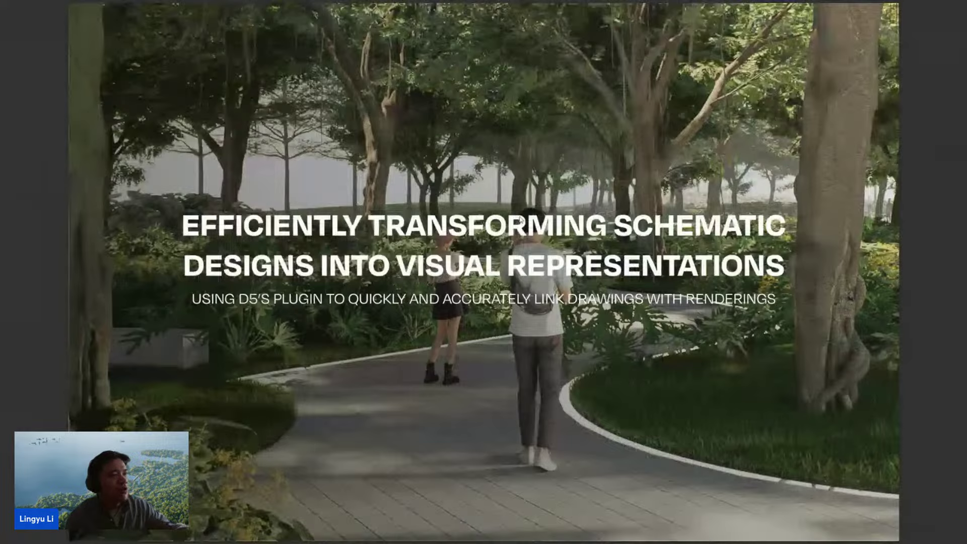
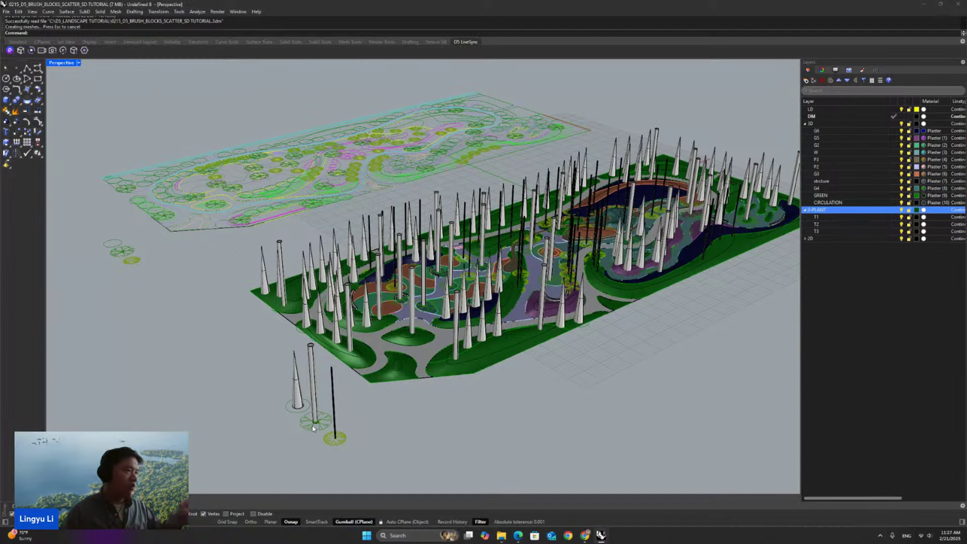
Step: In Rhino, open the middle of the three sample tree blocks beside the site model for block editing
left_click(313, 427)
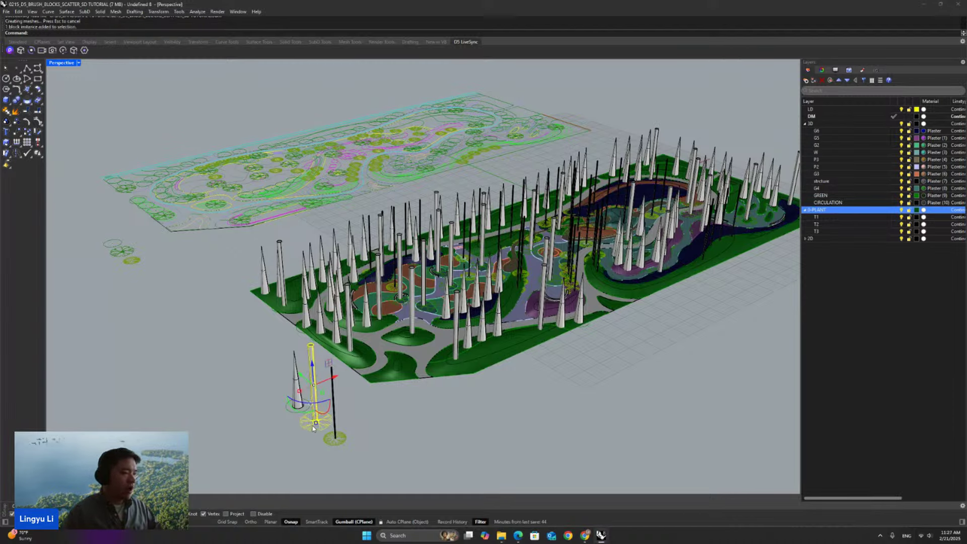
key("ctrl")
left_click(316, 422)
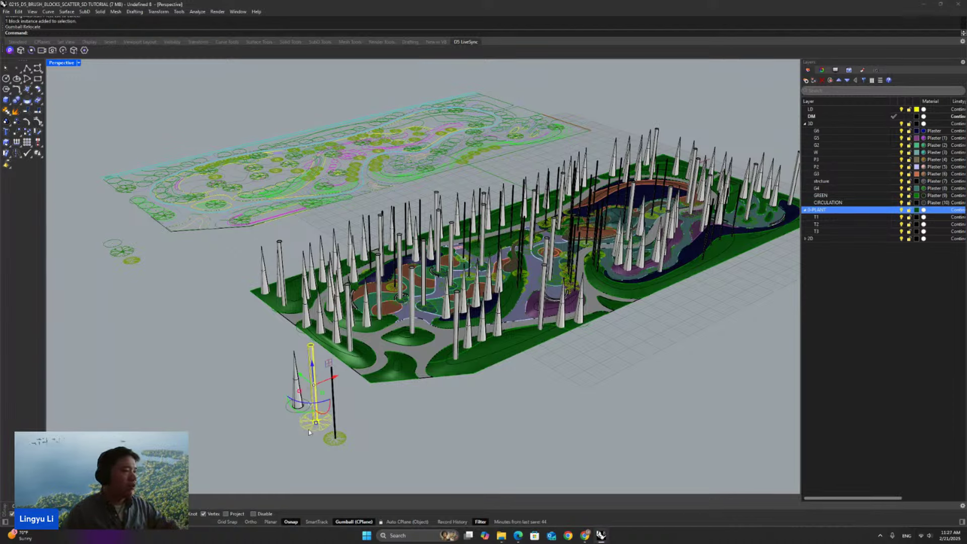
double_click(306, 429)
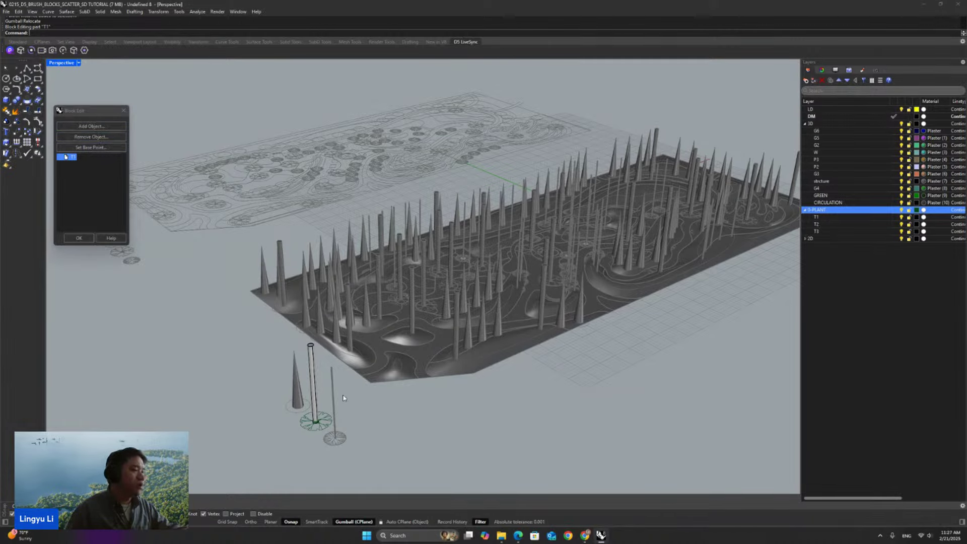
Step: Replace the tall cylinder in the opened tree block with a box drawn from the plan symbol's centre, and finish the block edit
left_click(311, 395)
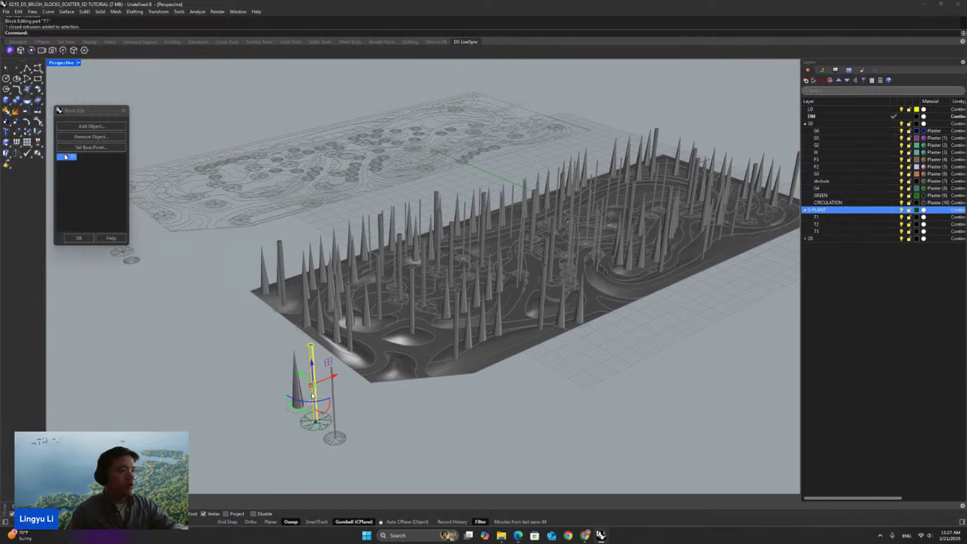
key("Delete")
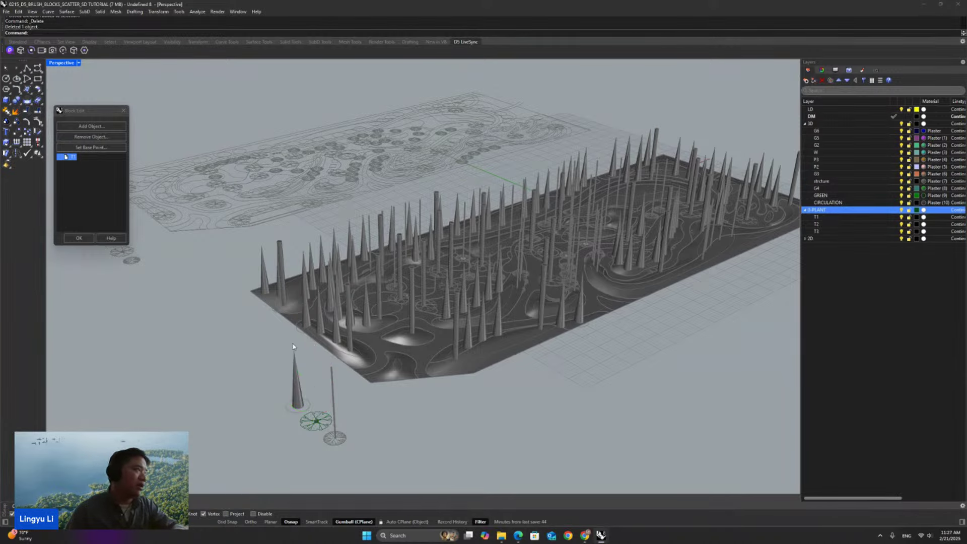
left_click(8, 101)
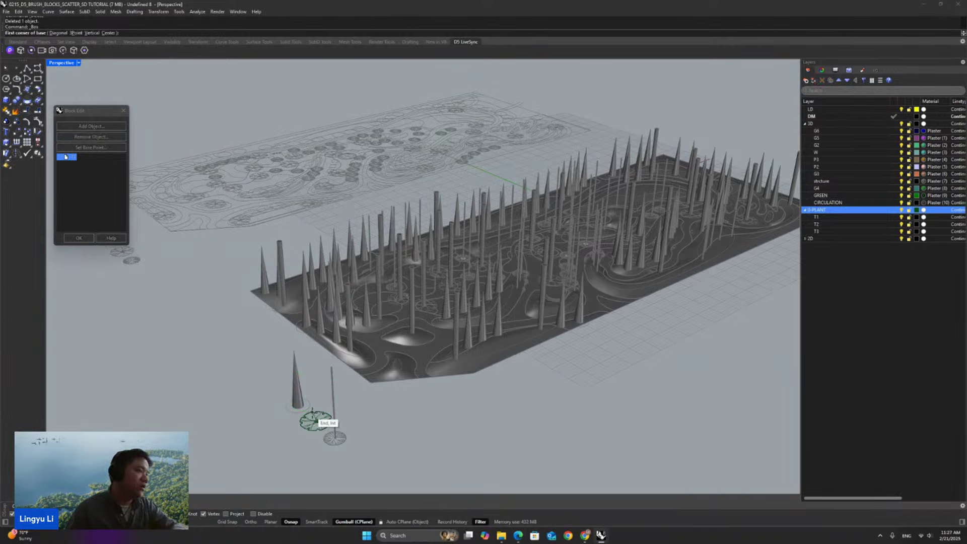
left_click(316, 420)
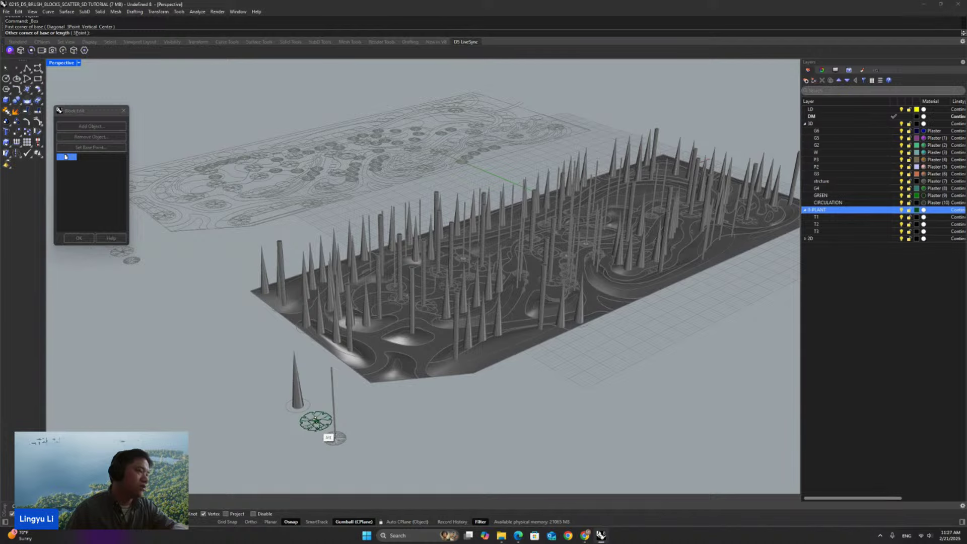
left_click(328, 429)
key("Return")
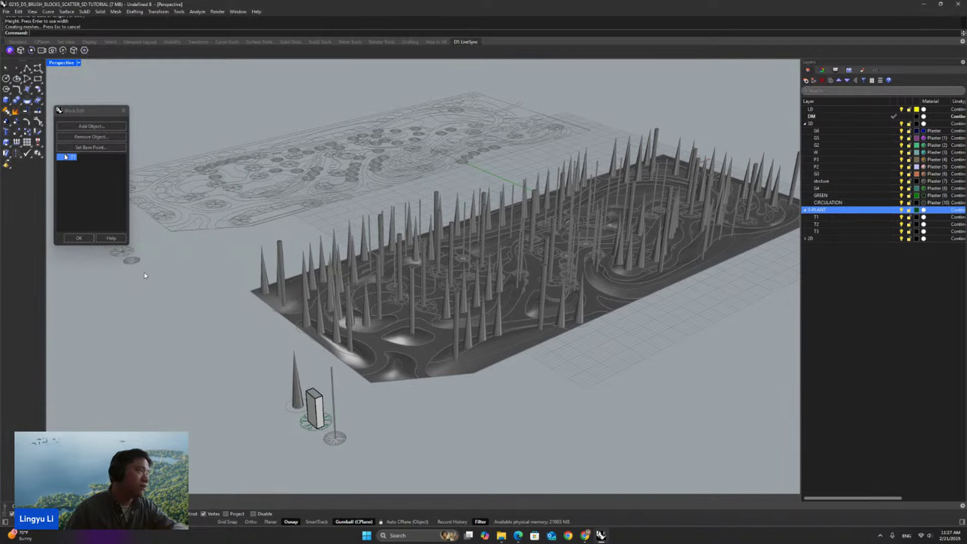
left_click(79, 238)
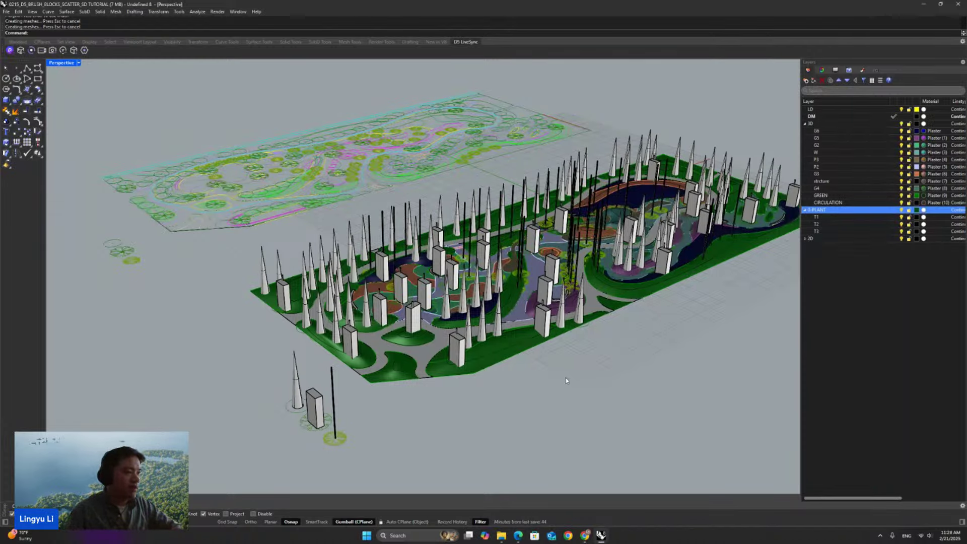
Step: Try to export all block instances for D5 by object selection, keeping a layer structure of 3 layers
type("S")
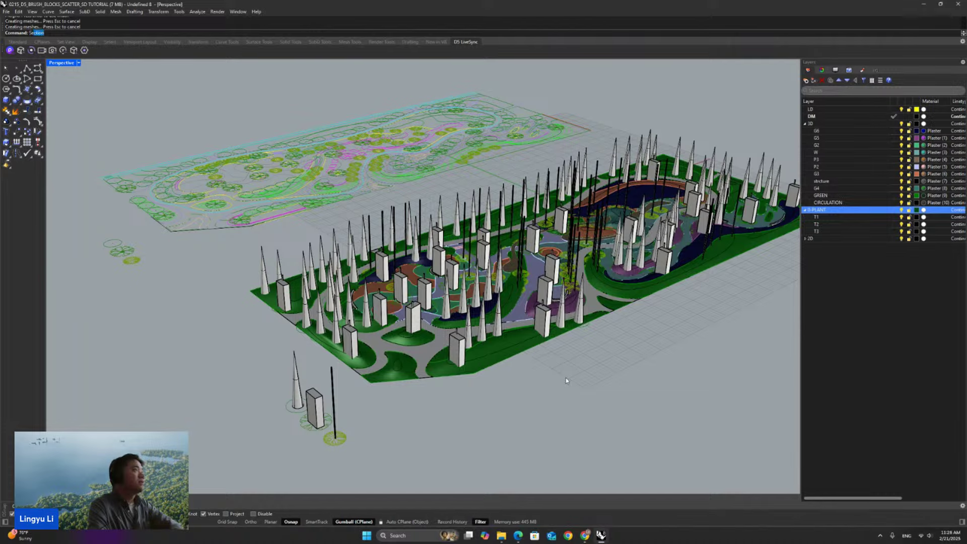
type("elB")
key("Return")
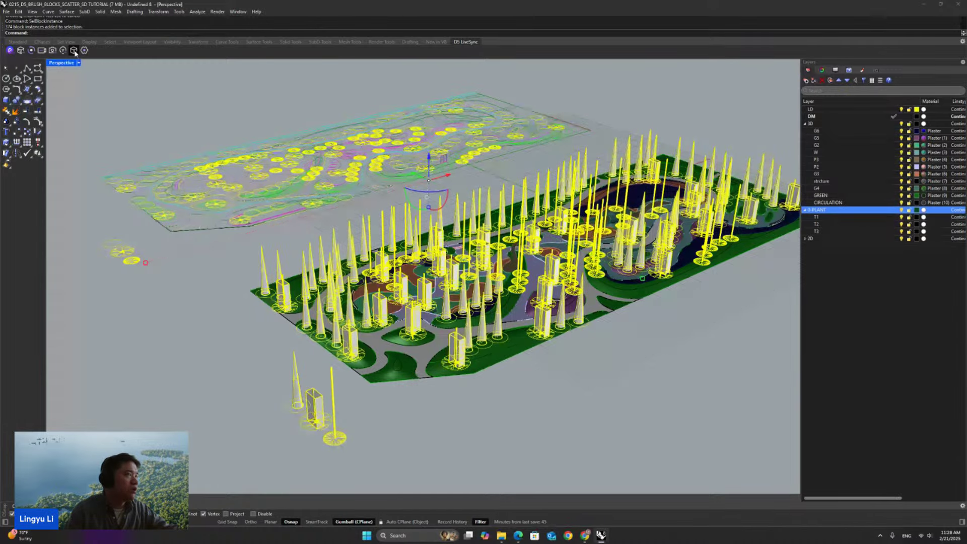
left_click(74, 51)
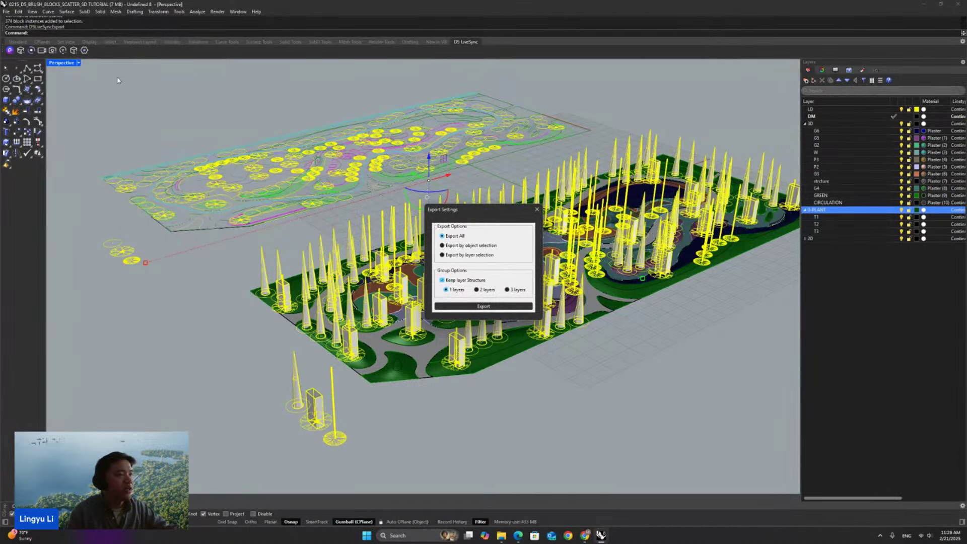
left_click(465, 246)
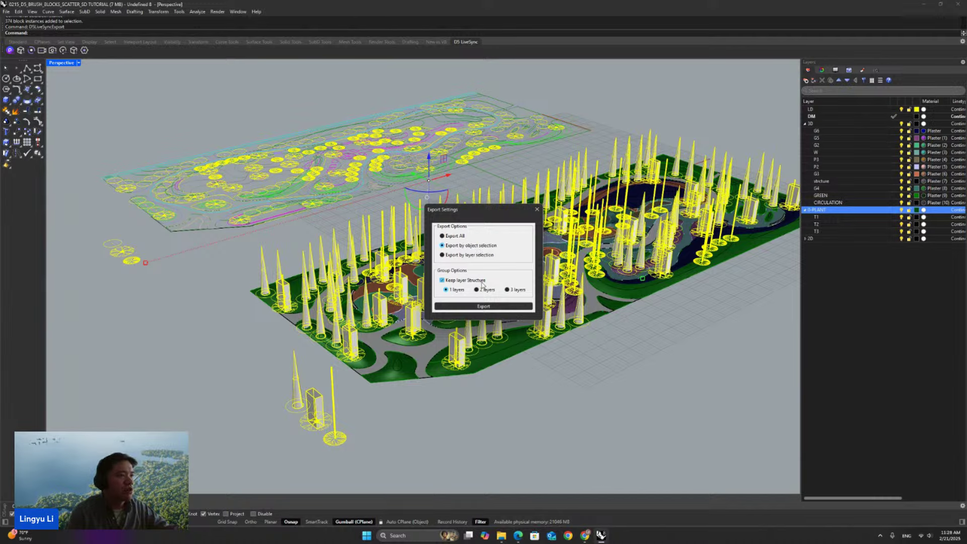
left_click(507, 290)
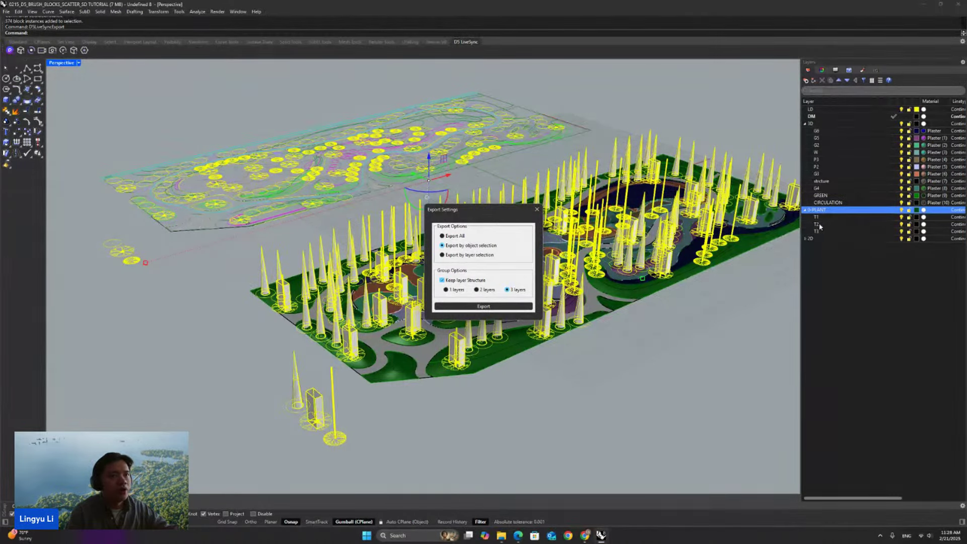
left_click(521, 306)
left_click(521, 307)
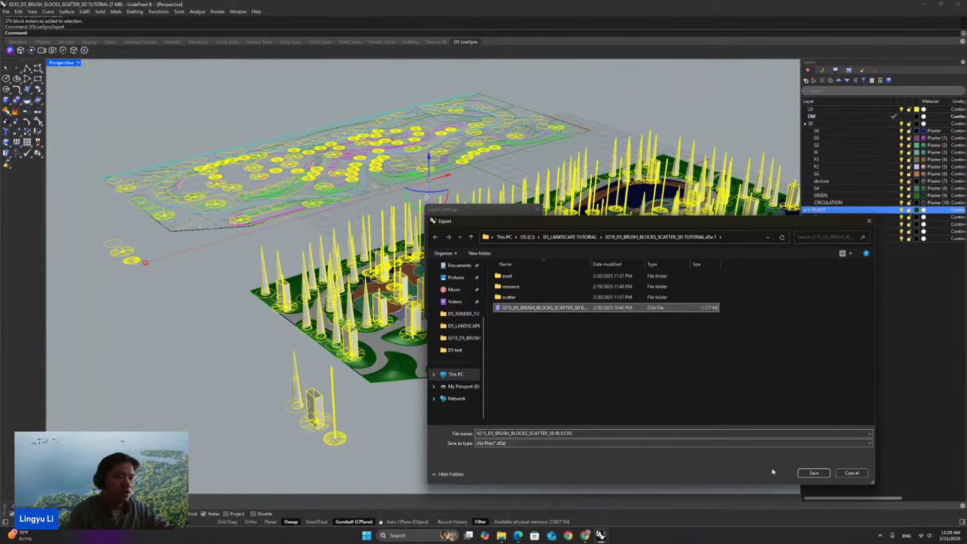
left_click(851, 473)
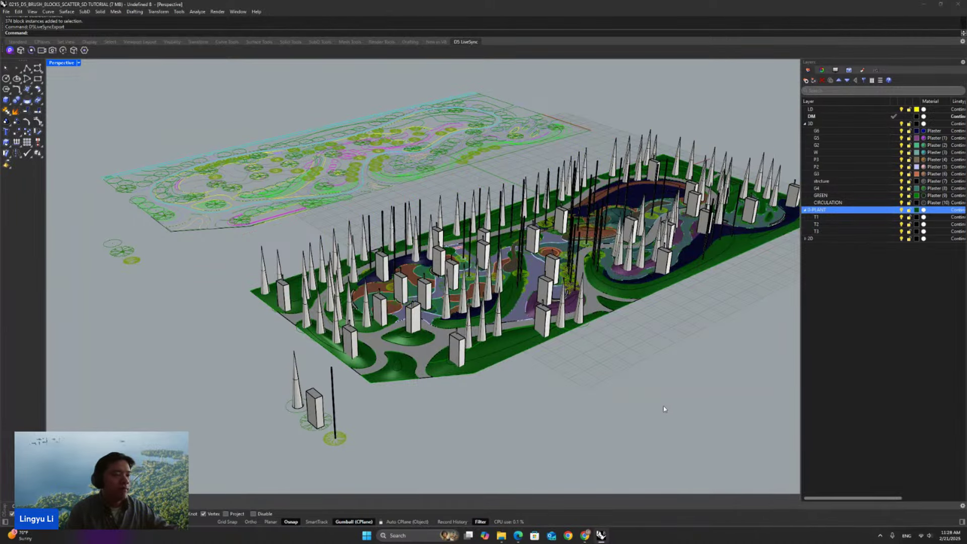
Step: Start D5 Render from Rhino through D5 LiveSync and deselect the linked site model
left_click(9, 49)
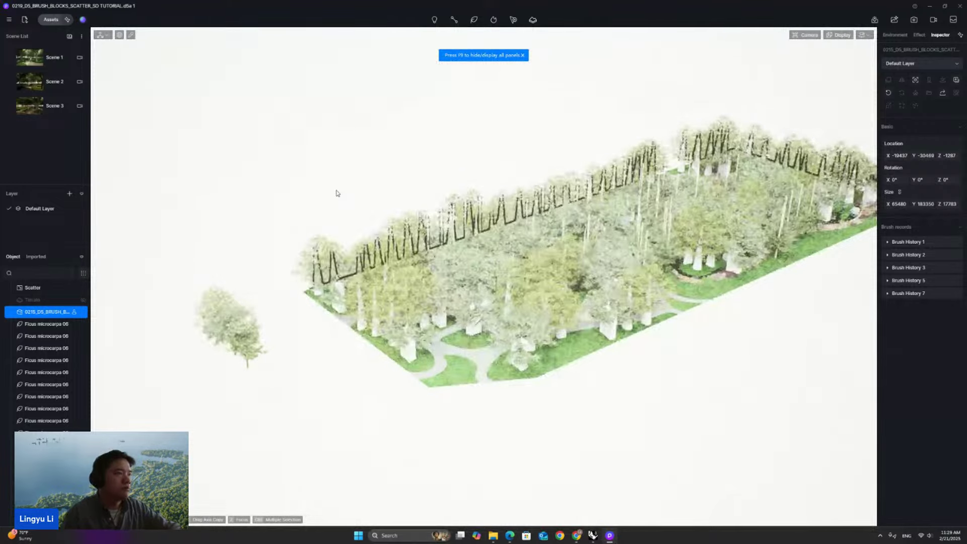
left_click(355, 180)
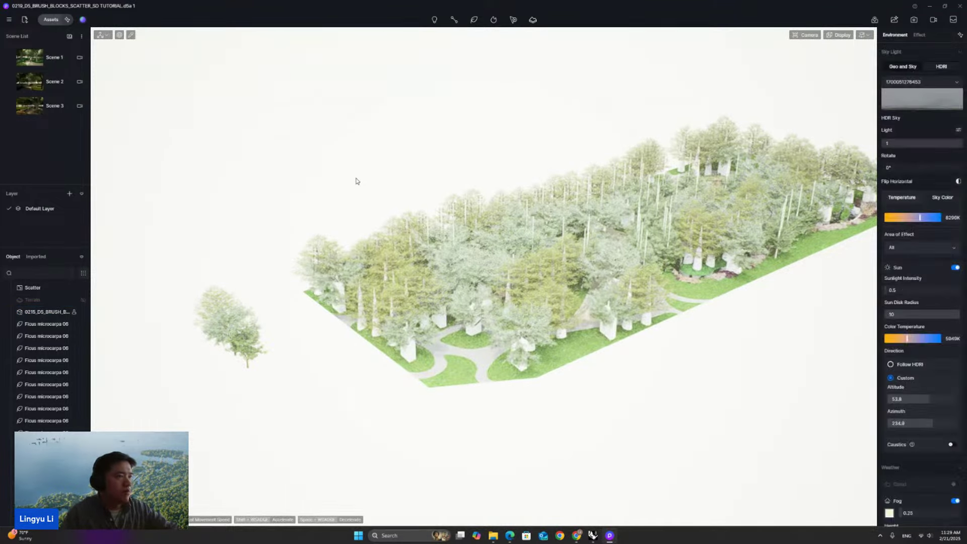
Step: In the Rhino blocks-and-scatter model, hide the parent plant layer, sync the change through LiveSync, and return to D5 Render
mouse_move(593, 535)
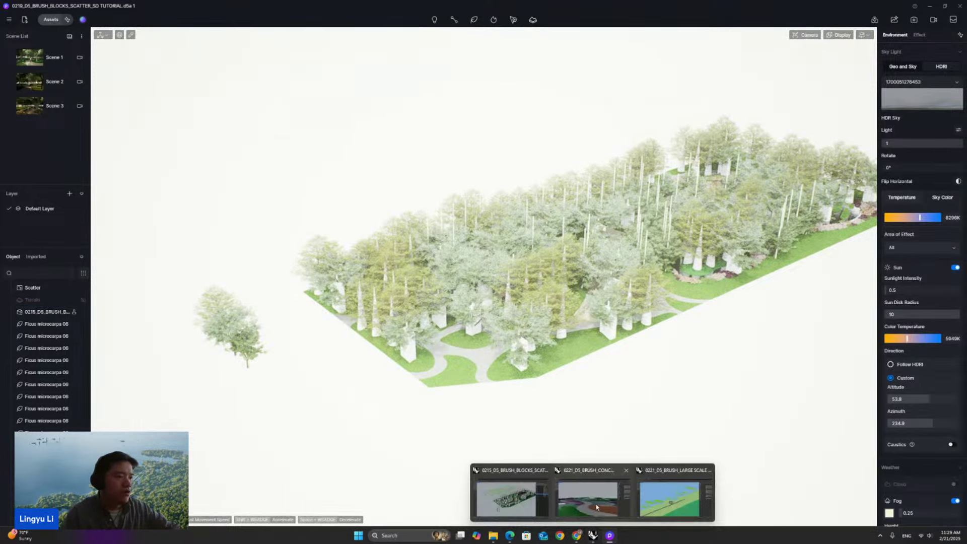
left_click(530, 506)
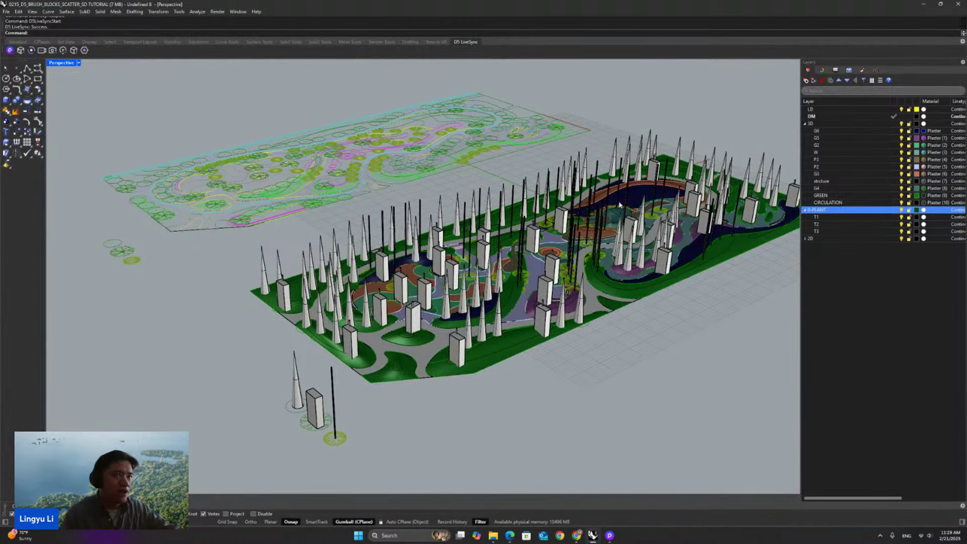
left_click(901, 210)
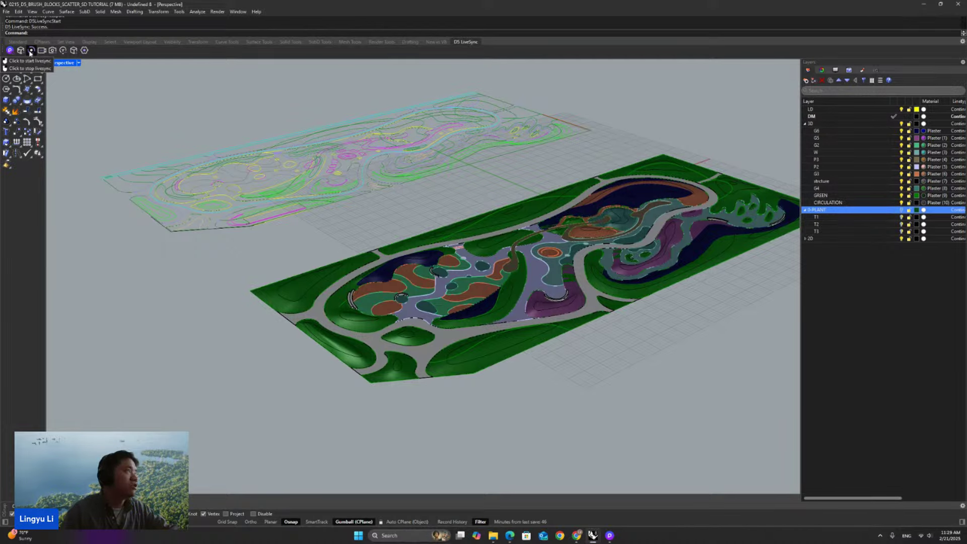
left_click(30, 51)
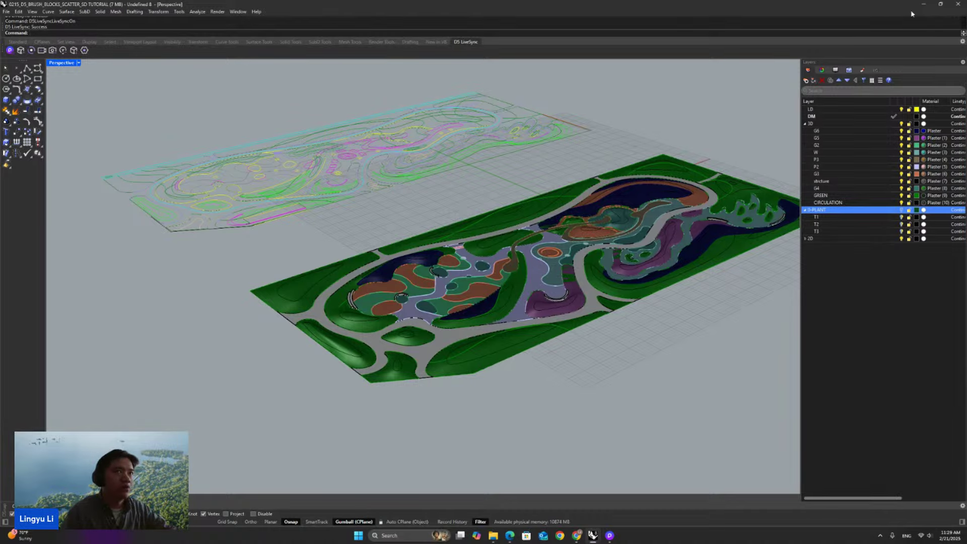
left_click(923, 4)
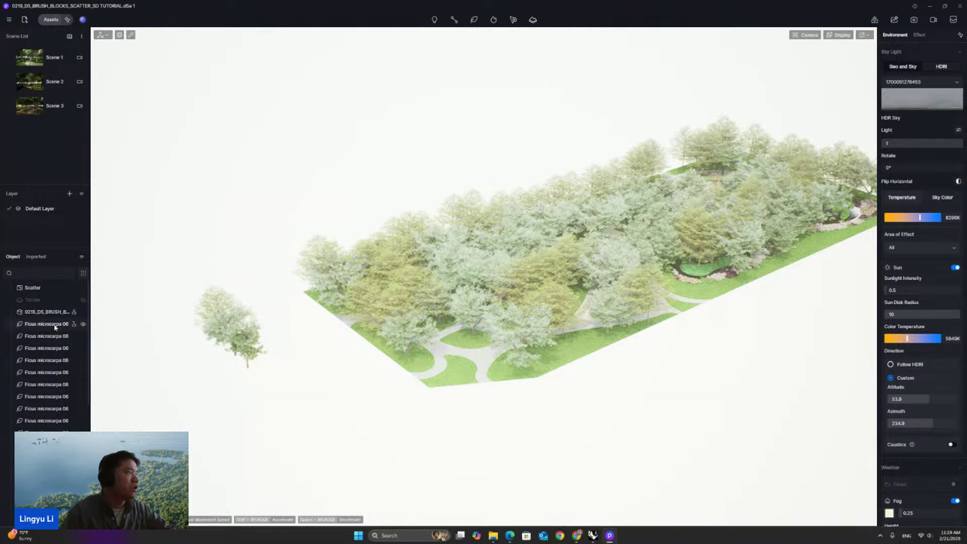
Step: Check the extent of the synced site model and hide the T3 tree group in the object list
left_click(46, 313)
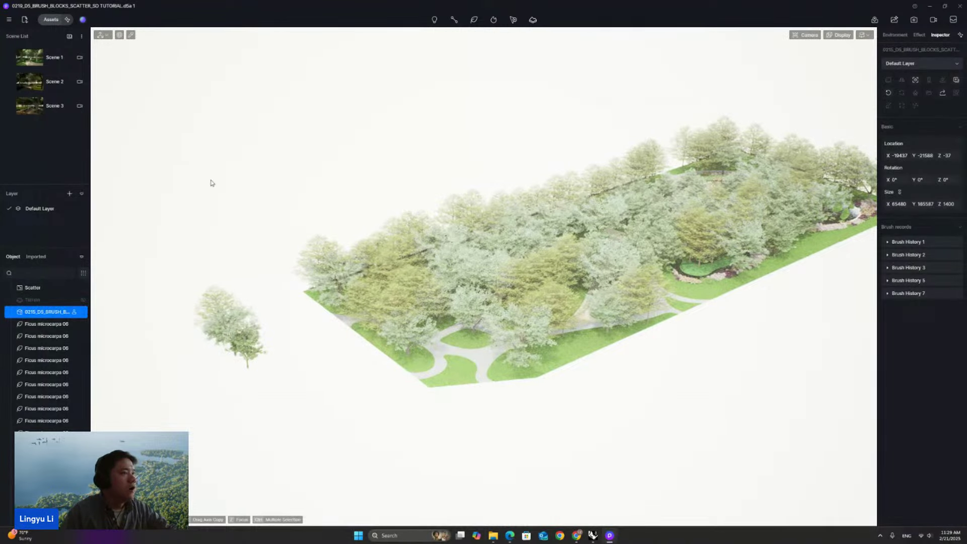
left_click(212, 183)
left_click(46, 315)
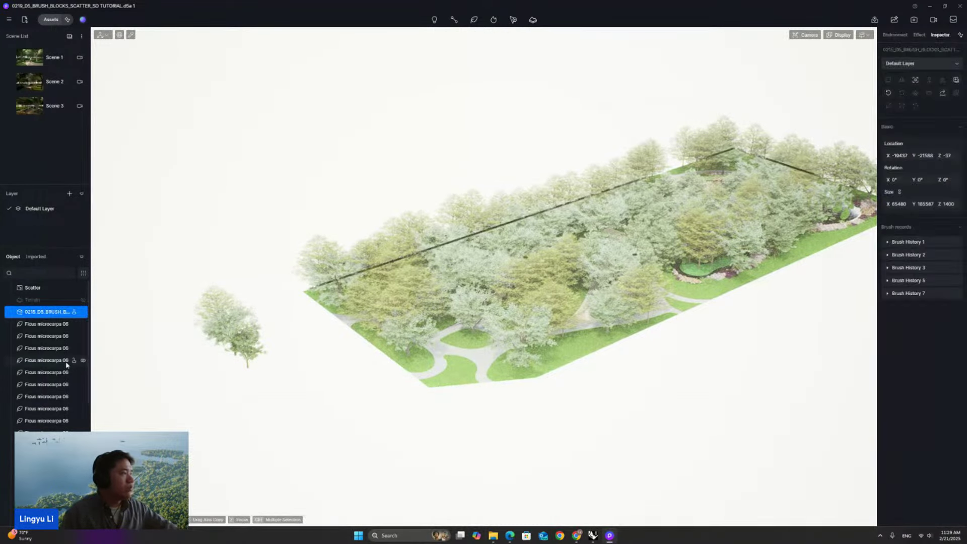
scroll(67, 363, "down", 3)
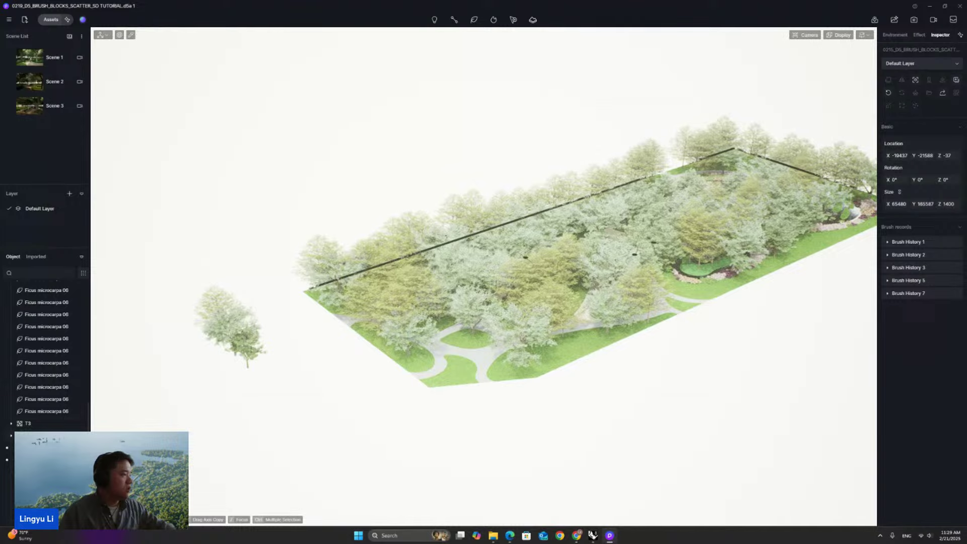
left_click(83, 424)
Step: Delete all the individual Ficus microcarpa 06 trees from the scene
left_click(38, 411)
scroll(20, 348, "up", 5)
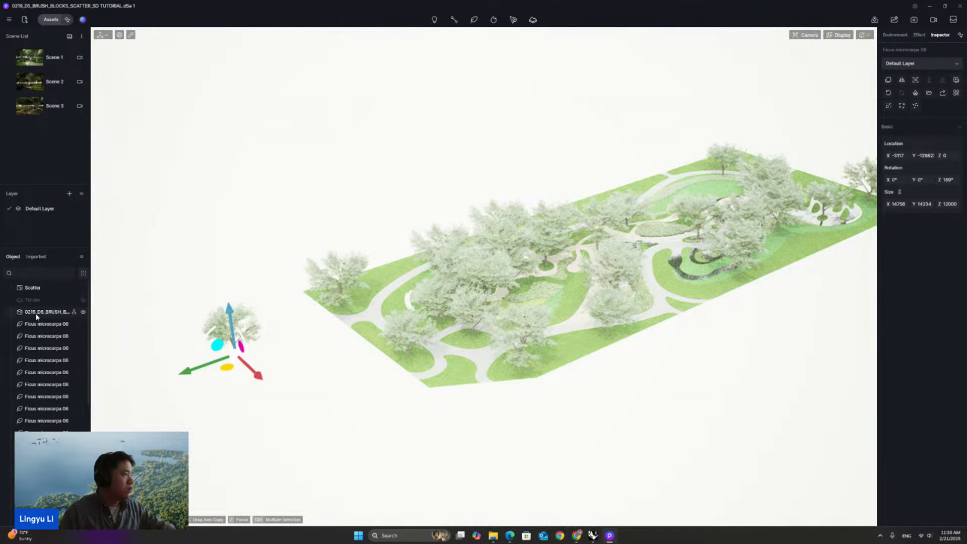
left_click(43, 324, "shift")
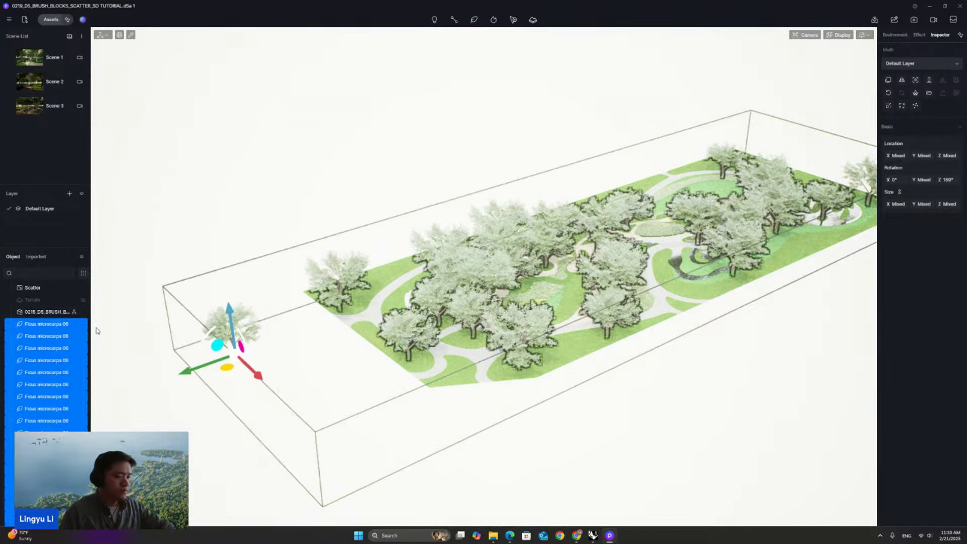
key("Delete")
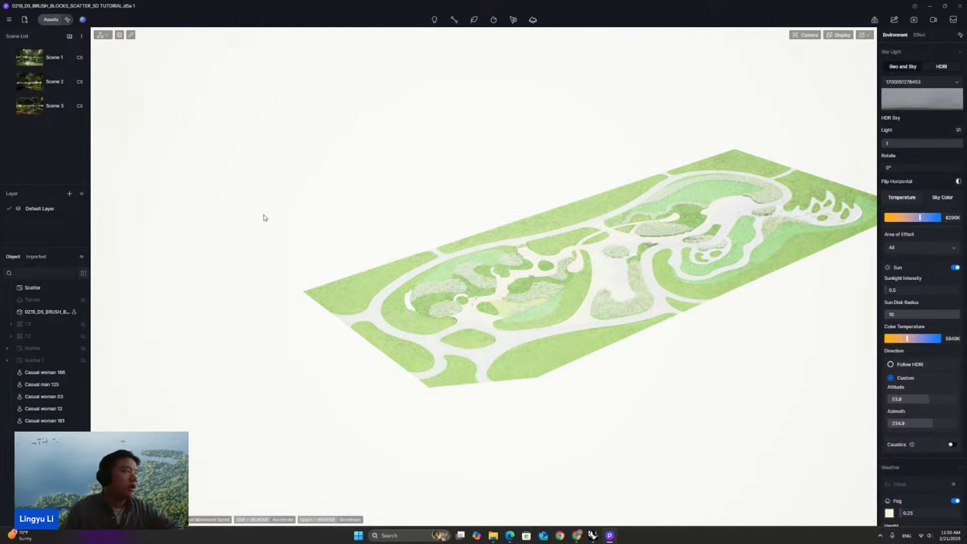
Step: Import 0215_D5_BRUSH_BLOCKS_SCATTER_SD BLOCKS, place it in the scene, and restore its original position so it aligns with the site
left_click(24, 21)
left_click(121, 93)
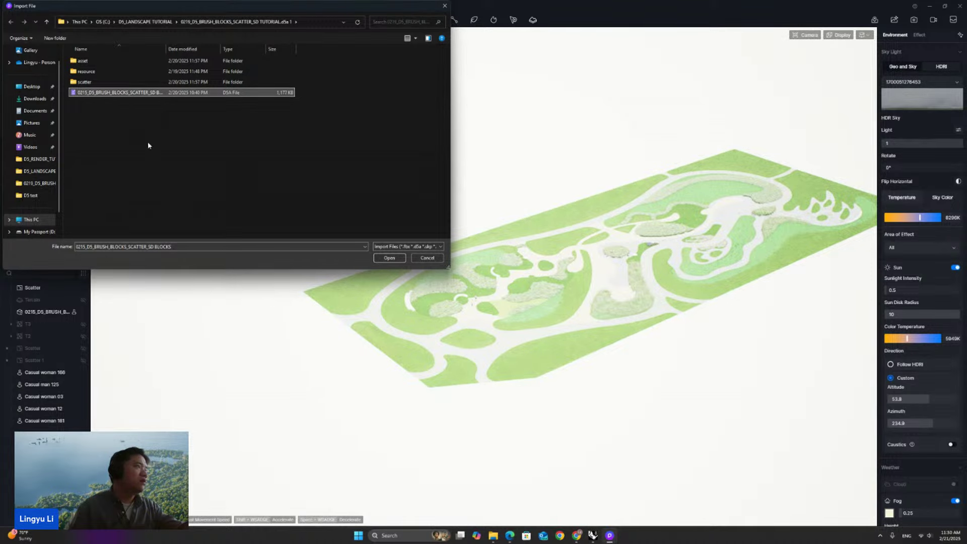
left_click(390, 258)
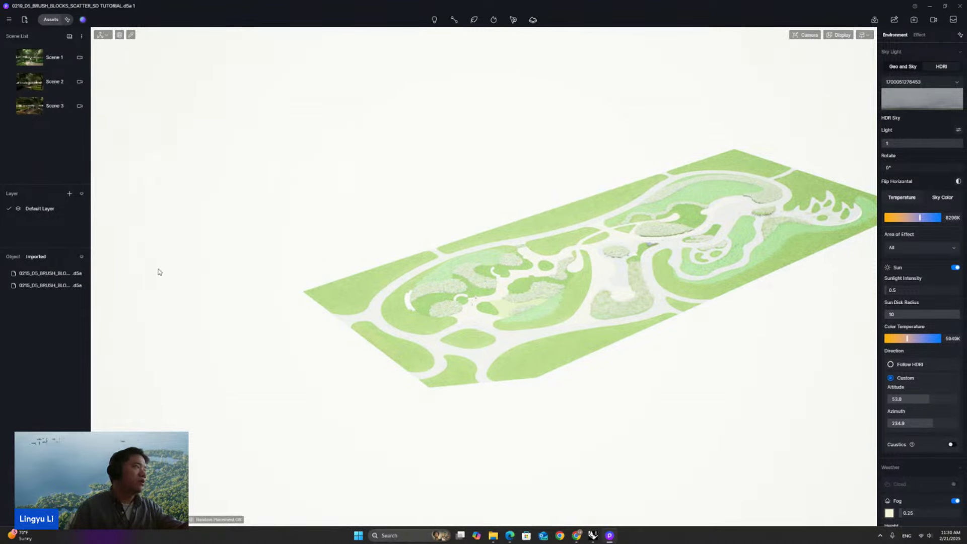
left_click(599, 354)
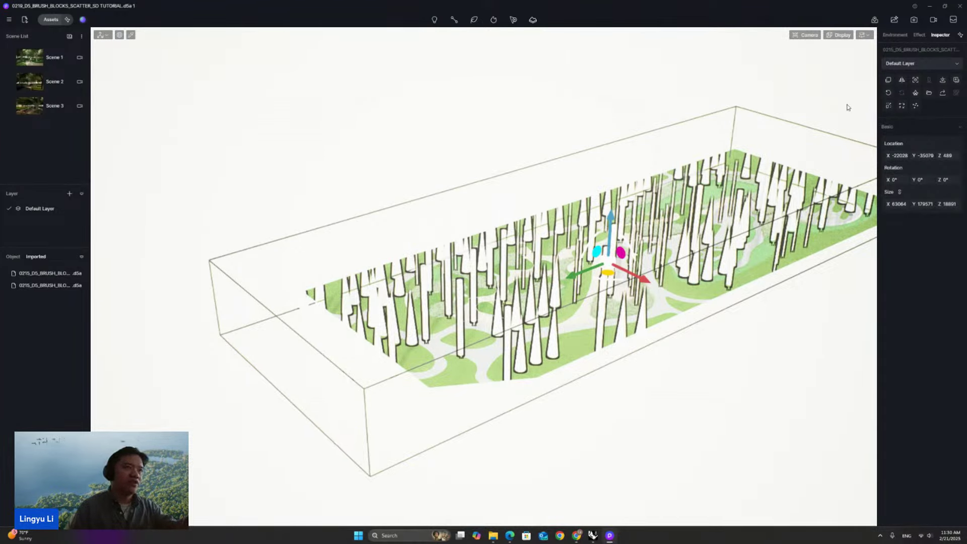
left_click(941, 80)
scroll(285, 353, "down", 3)
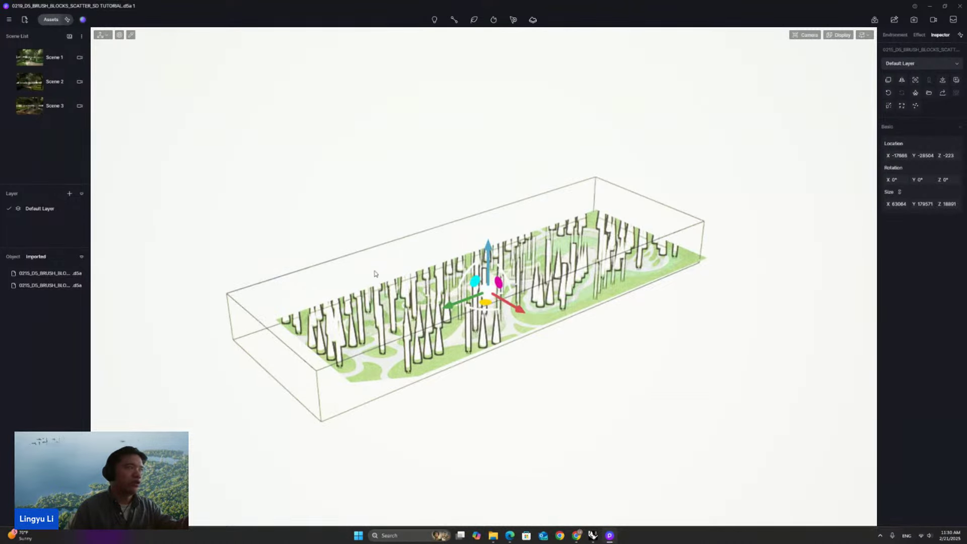
Step: Select all the placeholder objects in the T1 group of the imported tree blocks and replace them with Magnolia 03
left_click(12, 257)
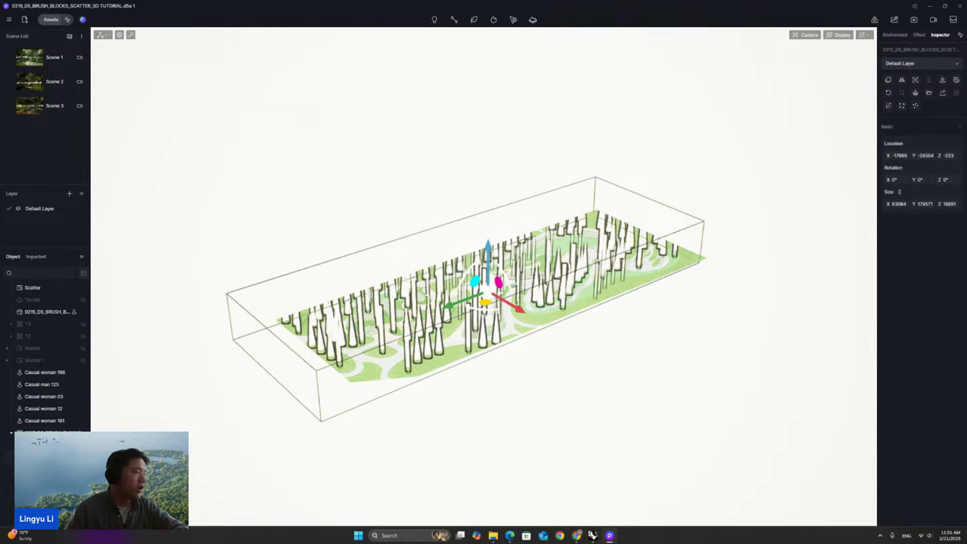
left_click(45, 469)
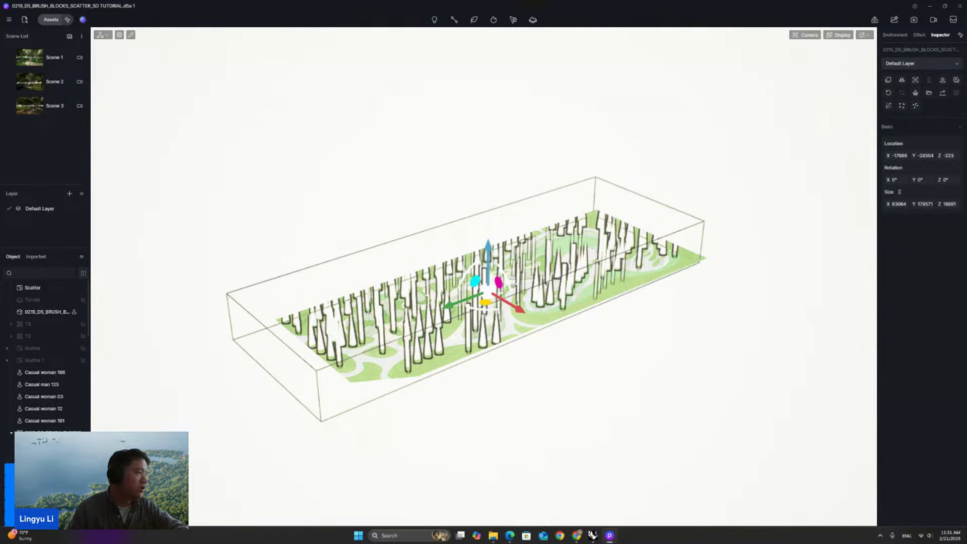
left_click(56, 469)
scroll(47, 403, "down", 7)
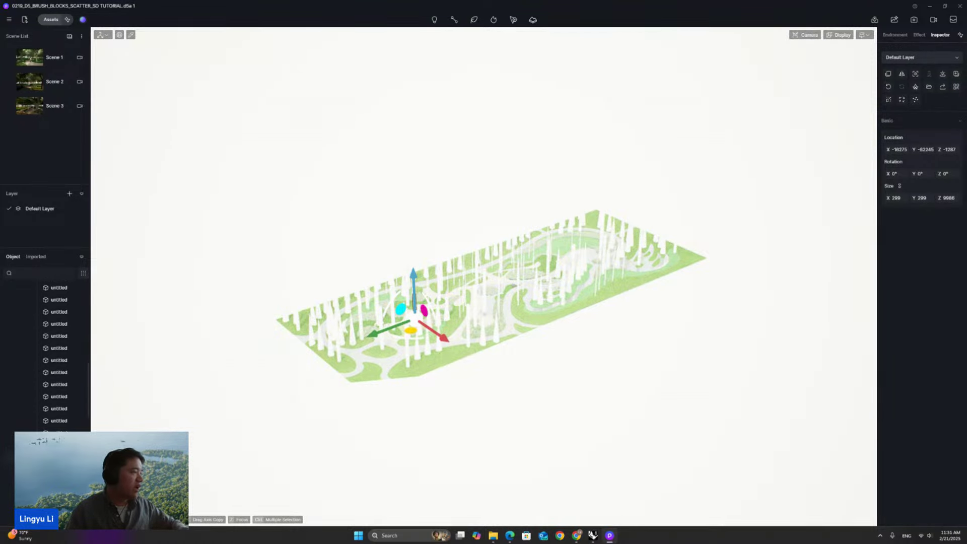
scroll(48, 453, "down", 12)
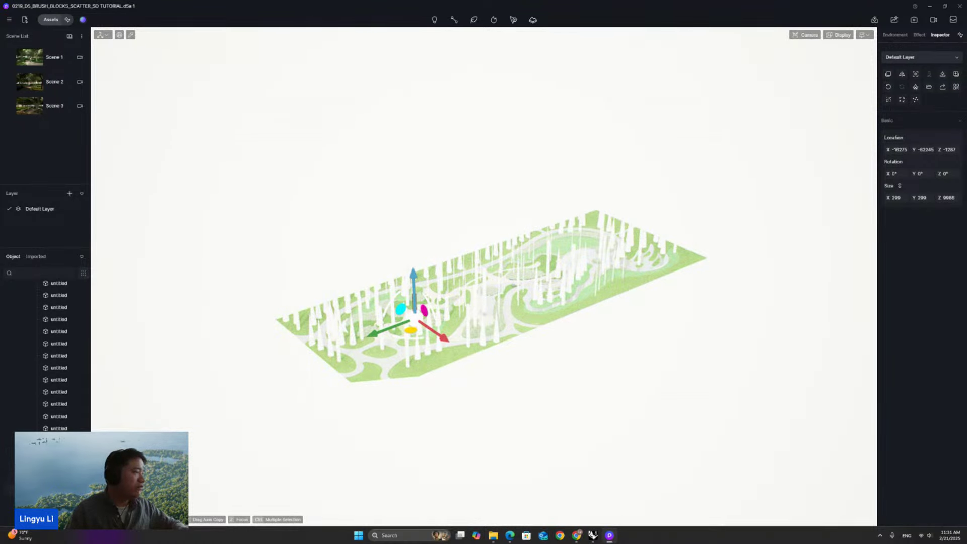
scroll(59, 352, "down", 1)
key("ctrl+a")
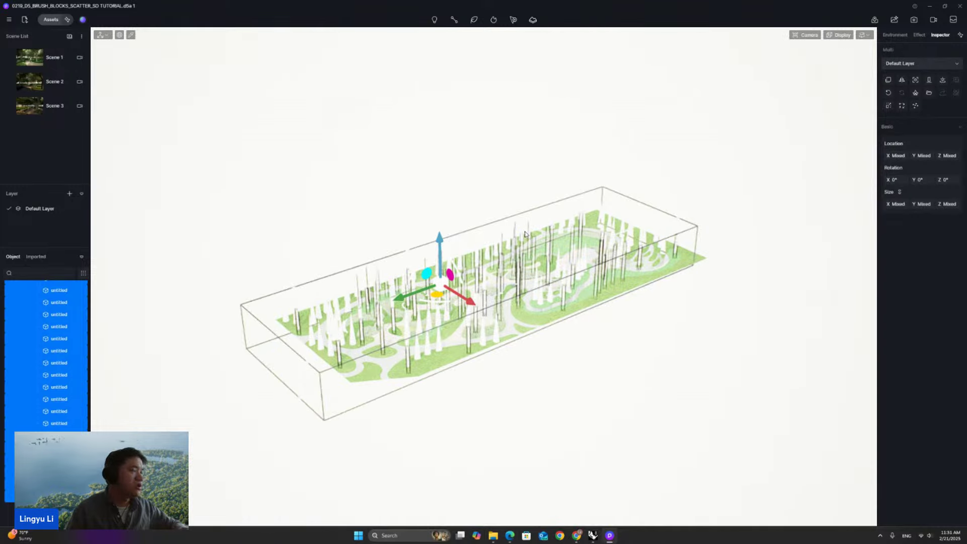
left_click(915, 93)
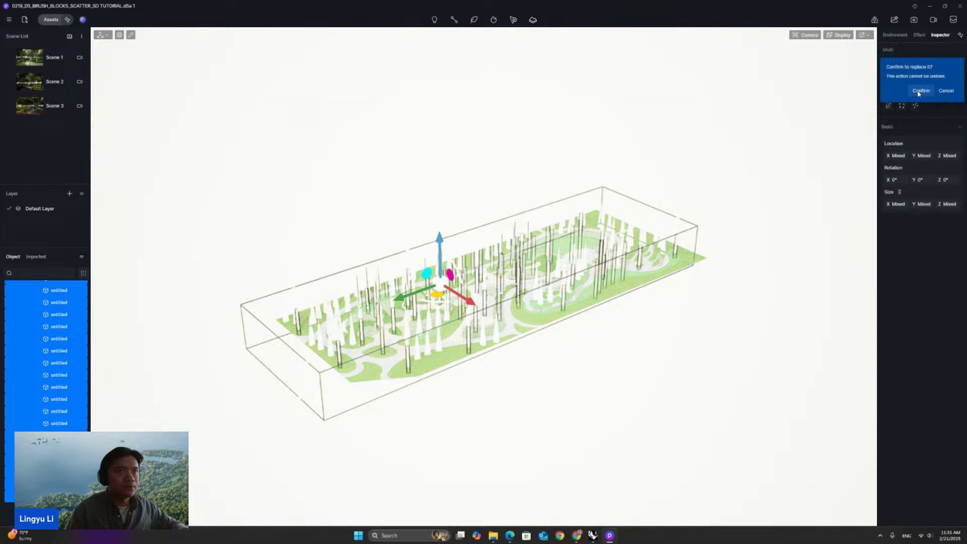
left_click(920, 92)
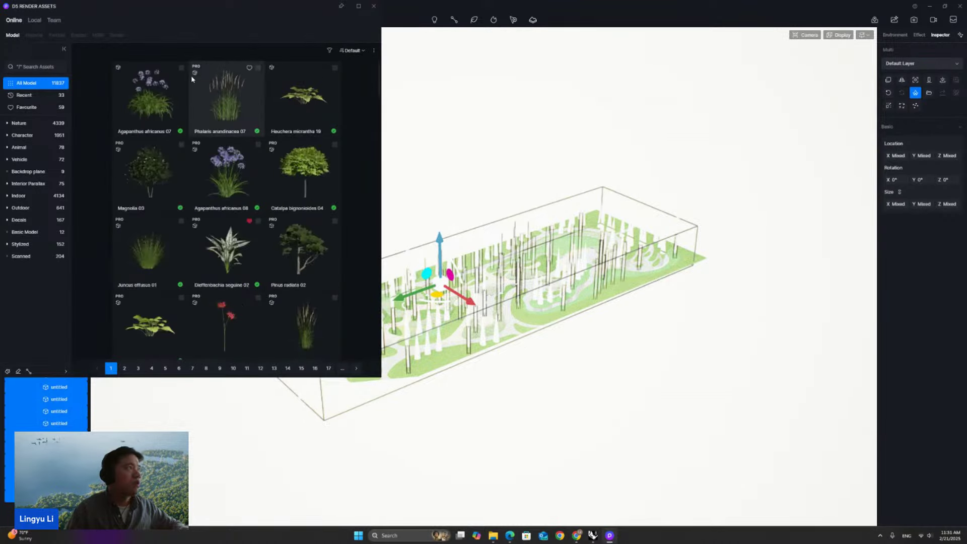
left_click(141, 179)
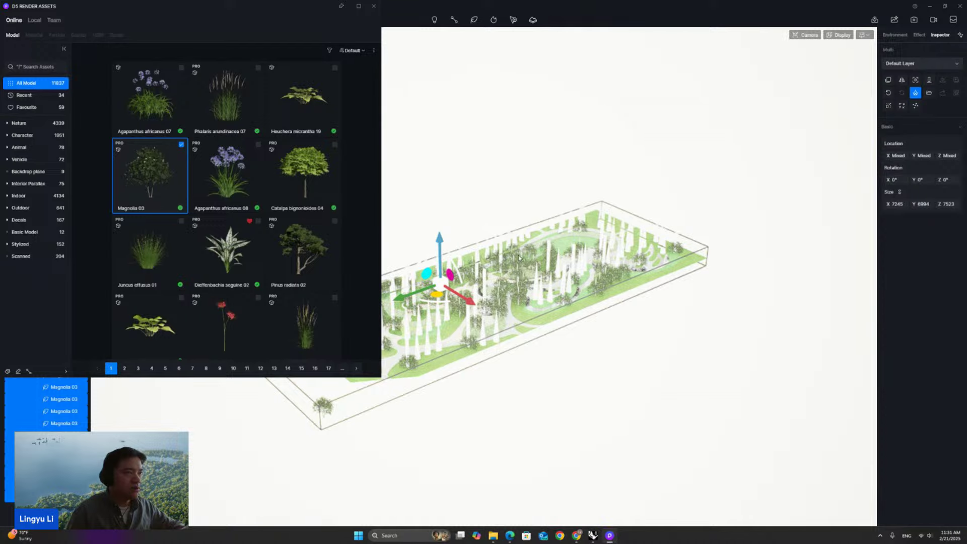
left_click(373, 6)
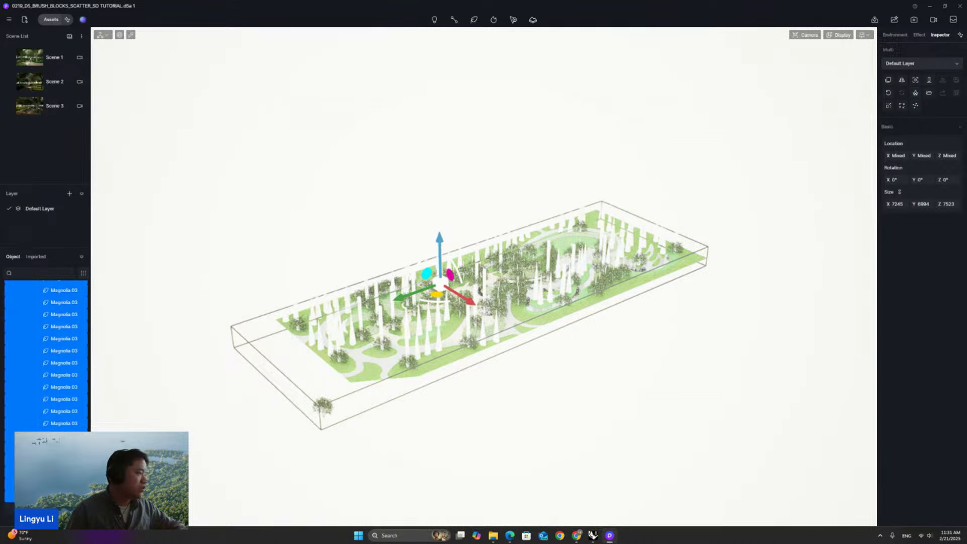
Step: Select all the cone-shaped placeholders in the group after T1 and replace them with Pinus radiata 02
scroll(46, 473, "down", 2)
left_click(45, 452)
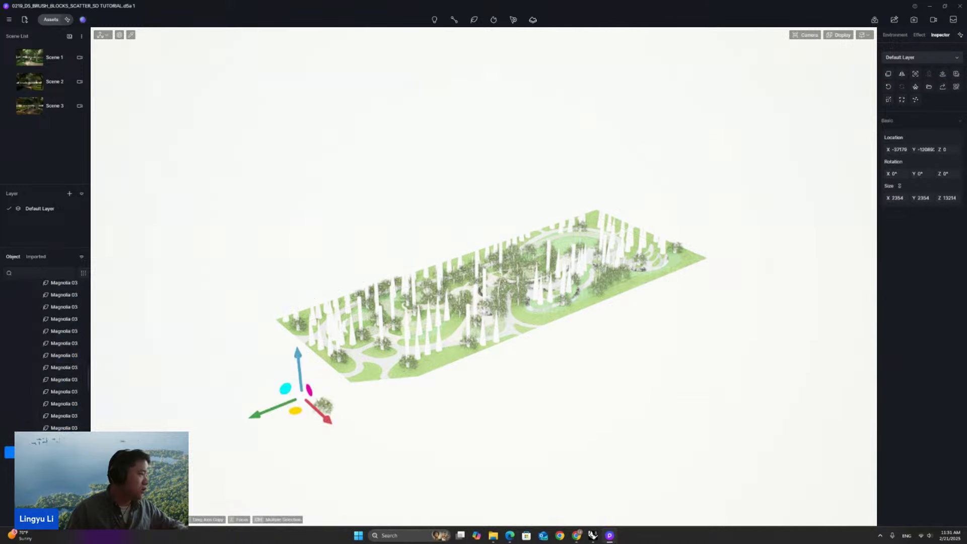
scroll(46, 451, "down", 8)
scroll(46, 451, "down", 10)
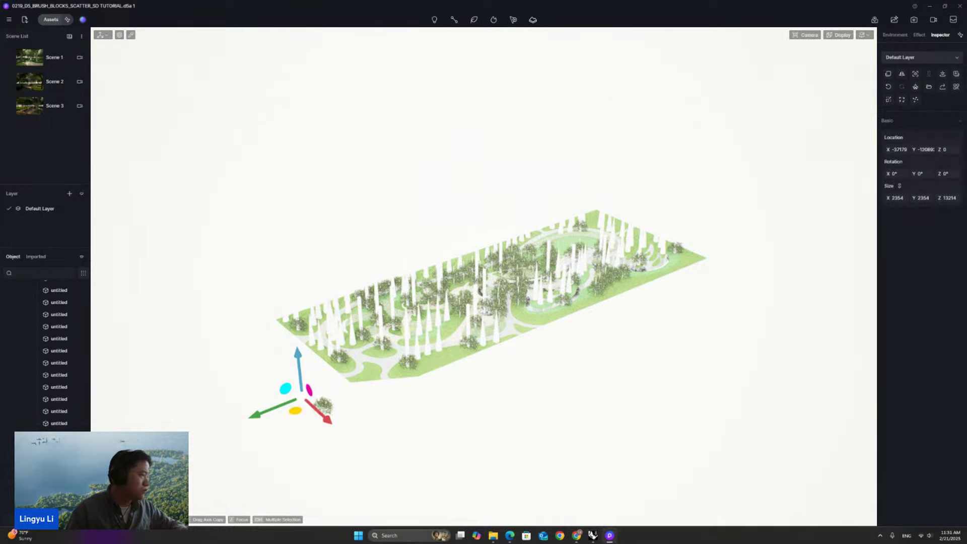
left_click(50, 507, "shift")
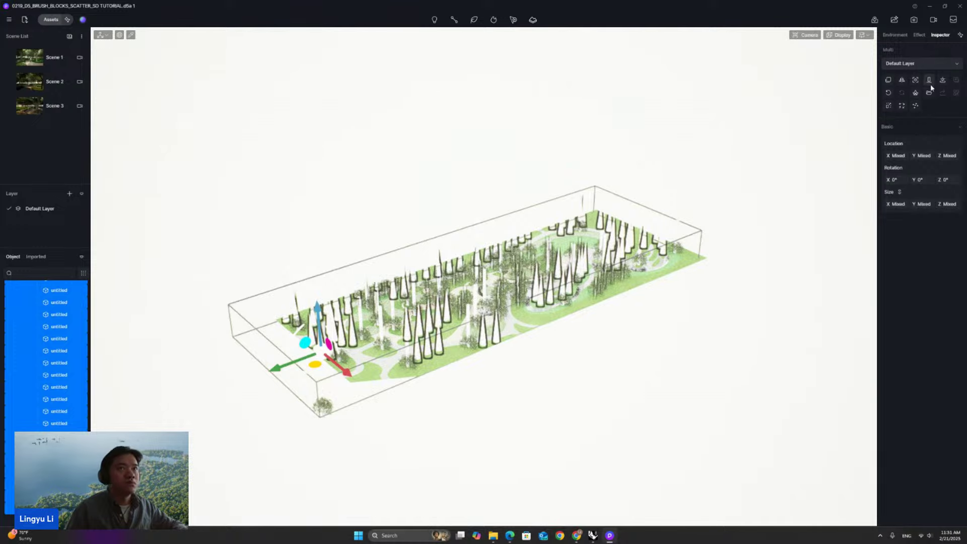
left_click(914, 93)
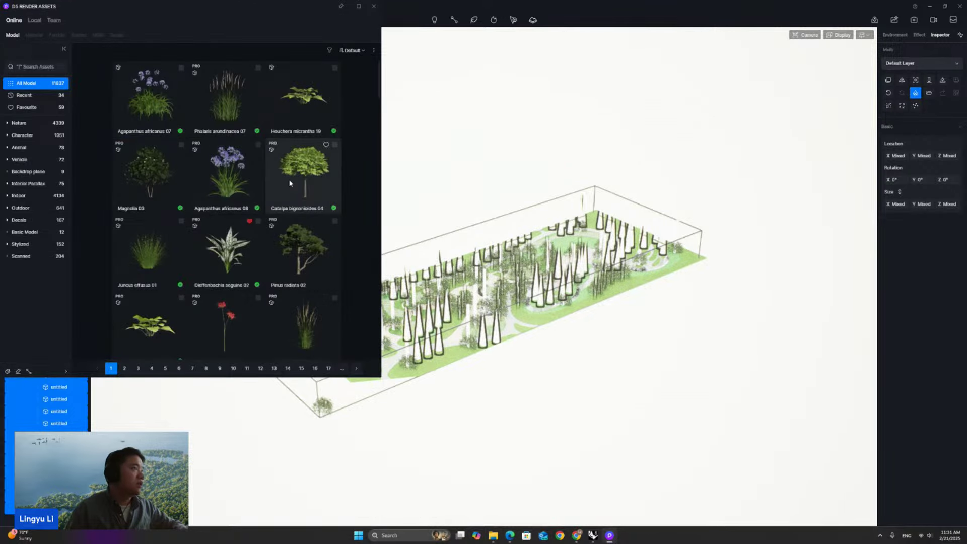
scroll(311, 185, "down", 2)
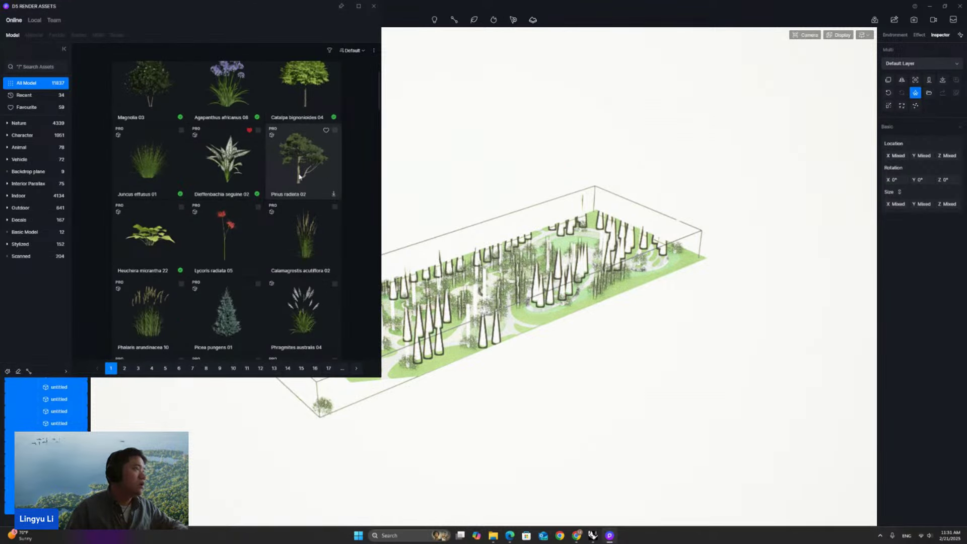
left_click(299, 168)
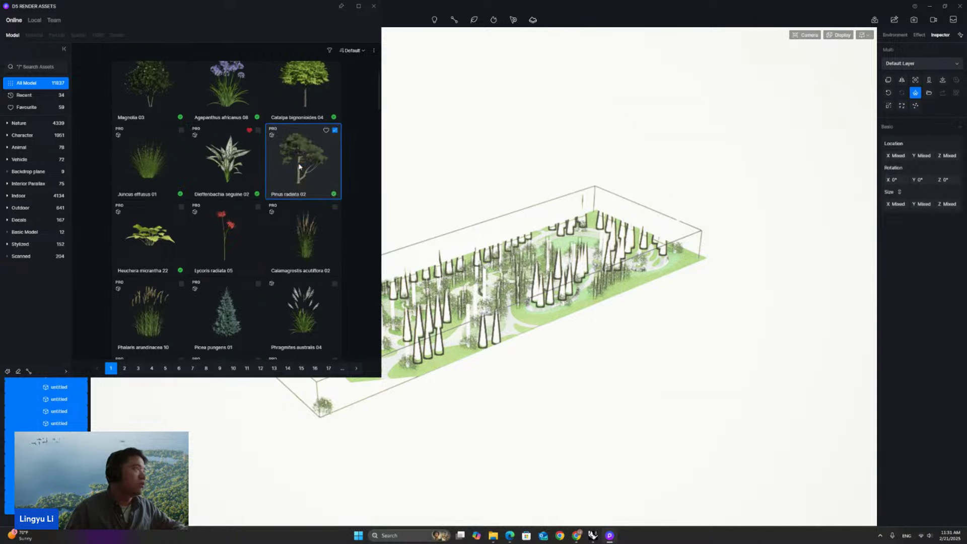
Step: Replace the selected Pinus radiata trees with Aesculus californica 02 from the Flowering Tree assets
left_click(15, 125)
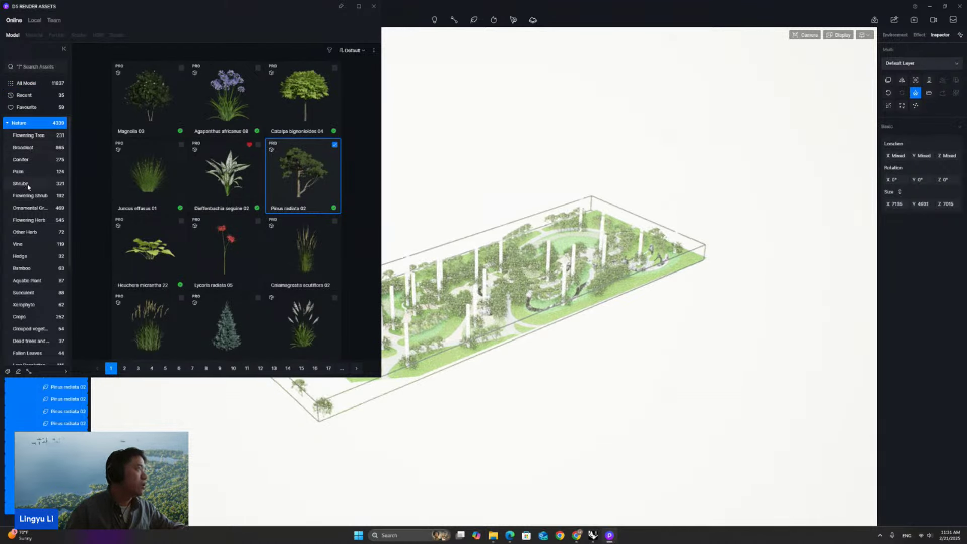
left_click(35, 137)
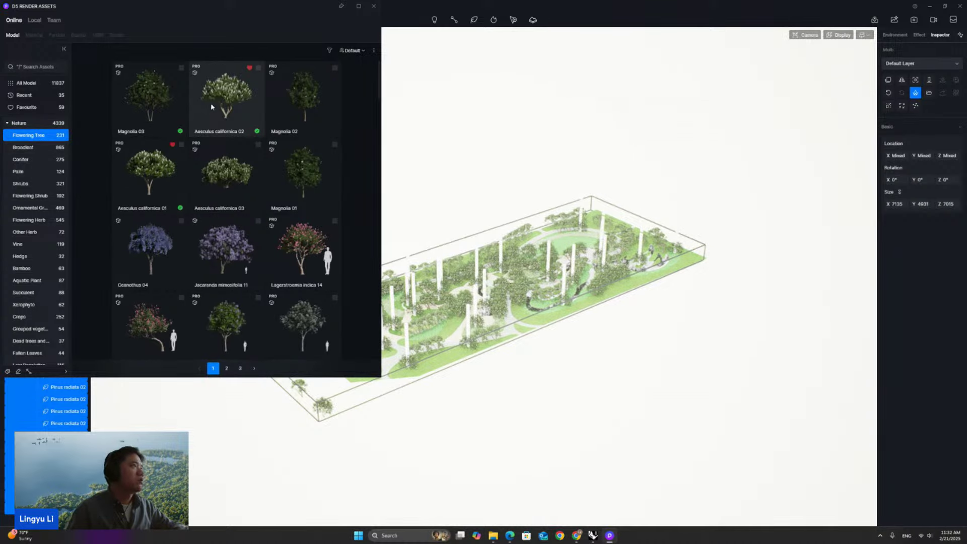
left_click(223, 103)
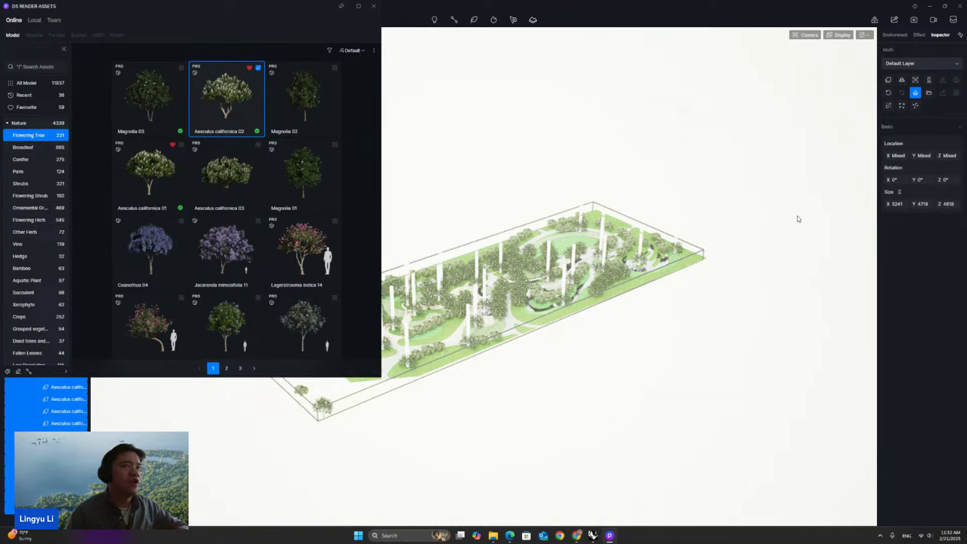
Step: Set the Z size of the selected Aesculus californica 02 trees to 6000 and close the asset library
left_click(949, 204)
type("60")
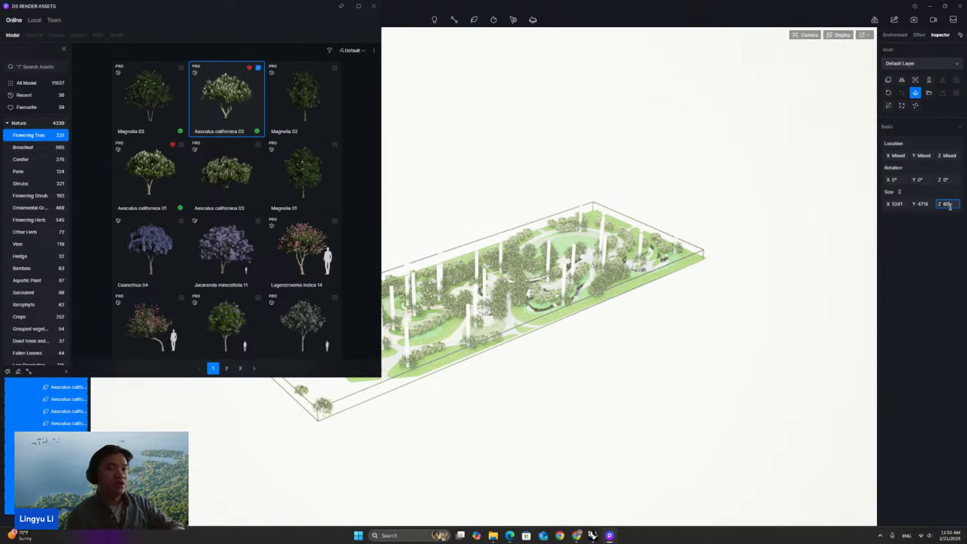
type("00")
key("Return")
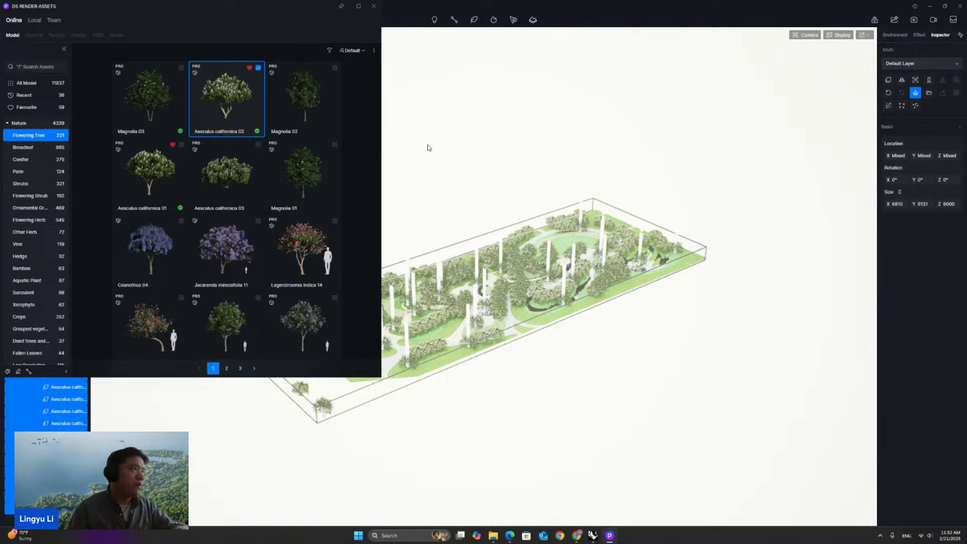
left_click(373, 6)
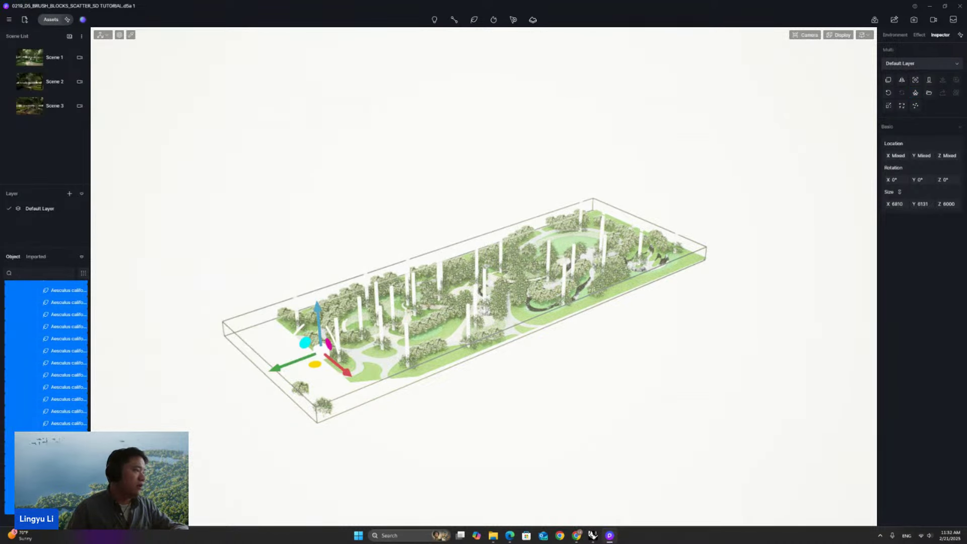
Step: Select all the tall column placeholders in the T2 group, replace them with Lagerstroemia indica 14, and clear the selection
scroll(46, 362, "down", 3)
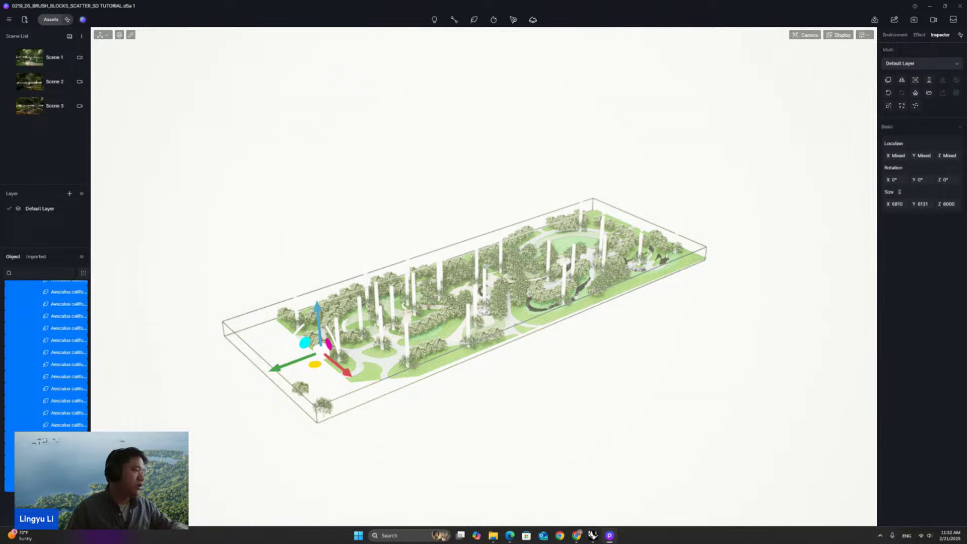
scroll(58, 328, "down", 3)
left_click(59, 328)
scroll(59, 328, "down", 3)
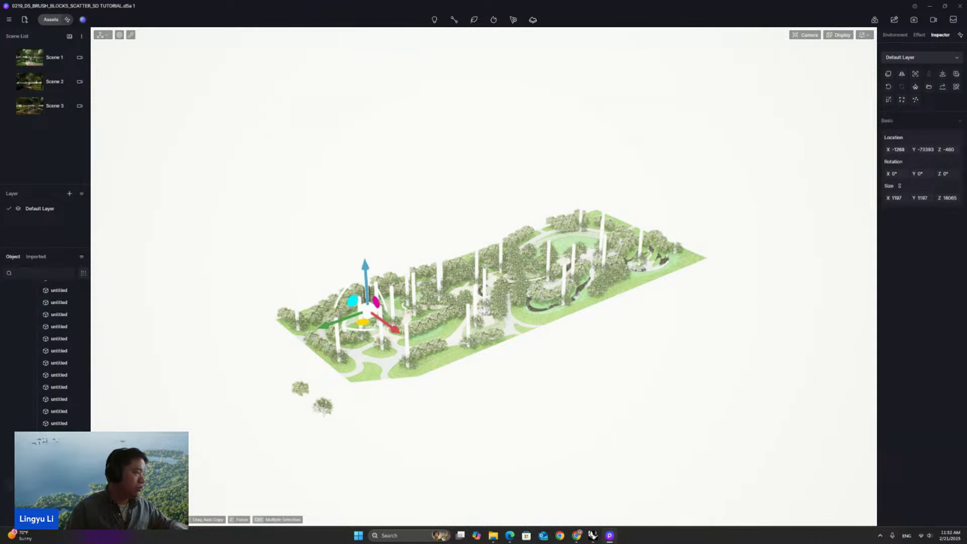
left_click(58, 519, "shift")
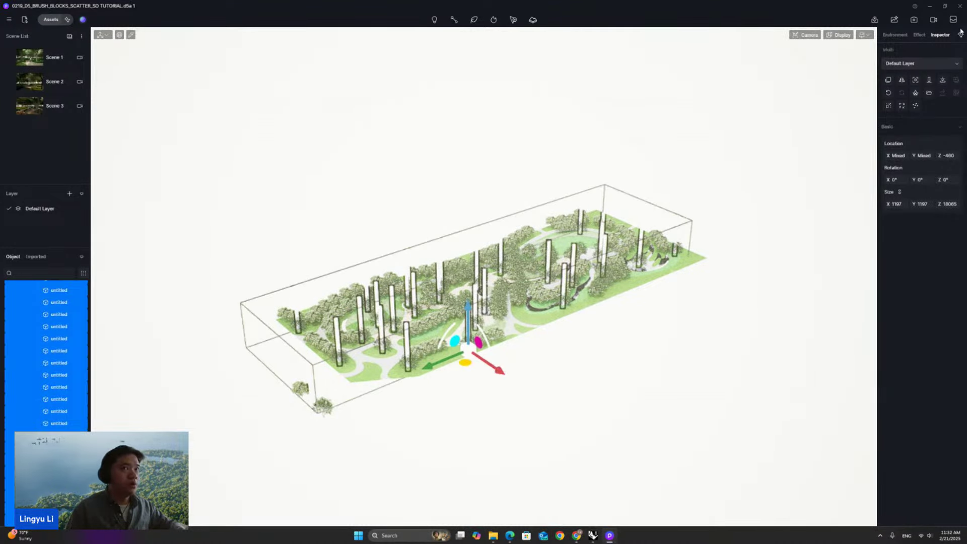
left_click(915, 93)
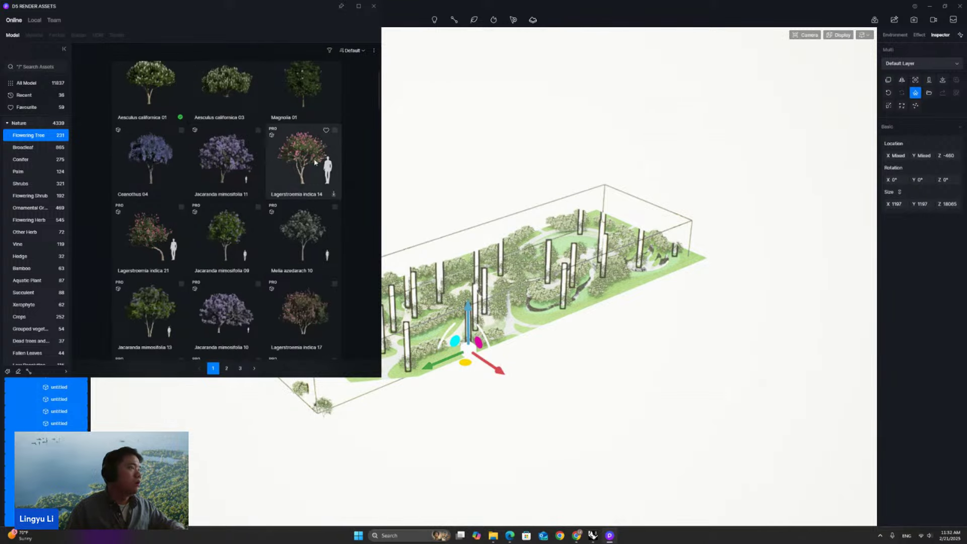
left_click(314, 160)
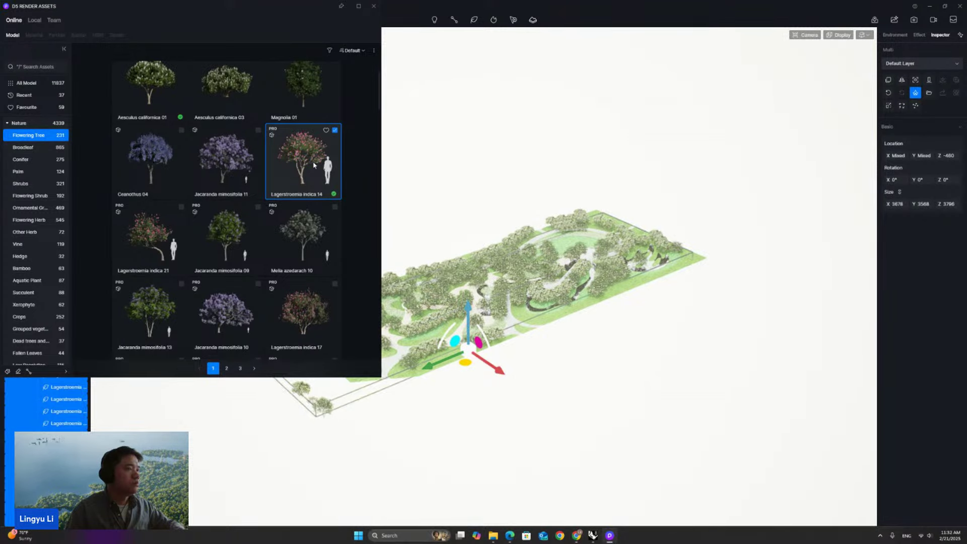
left_click(373, 6)
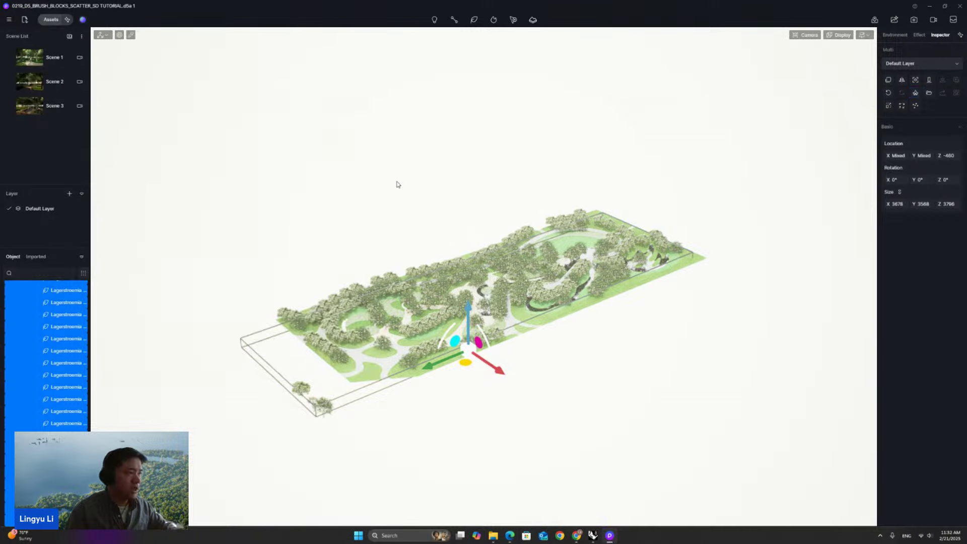
left_click(397, 183)
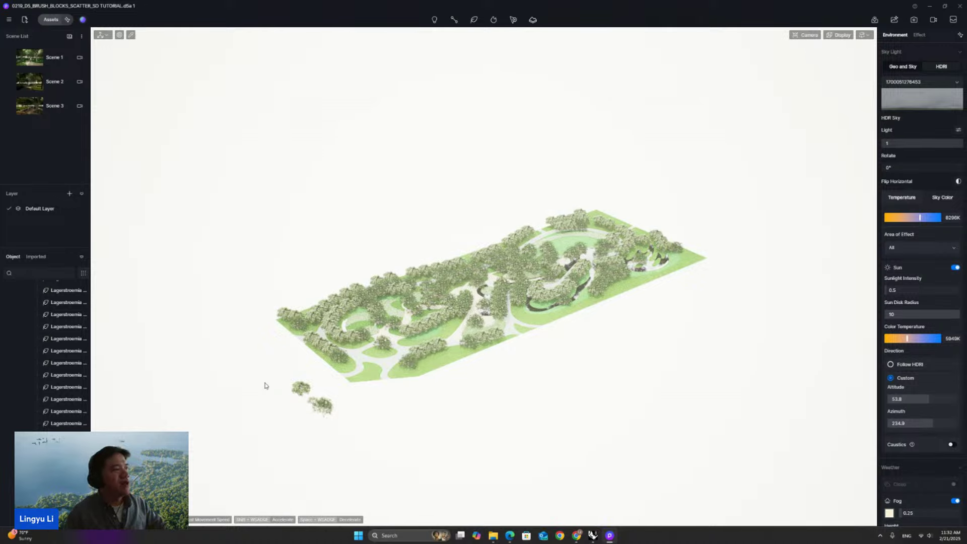
Step: Review the replaced tree groups in the object list, checking where individual Aesculus californica trees sit on the site
scroll(67, 340, "up", 2)
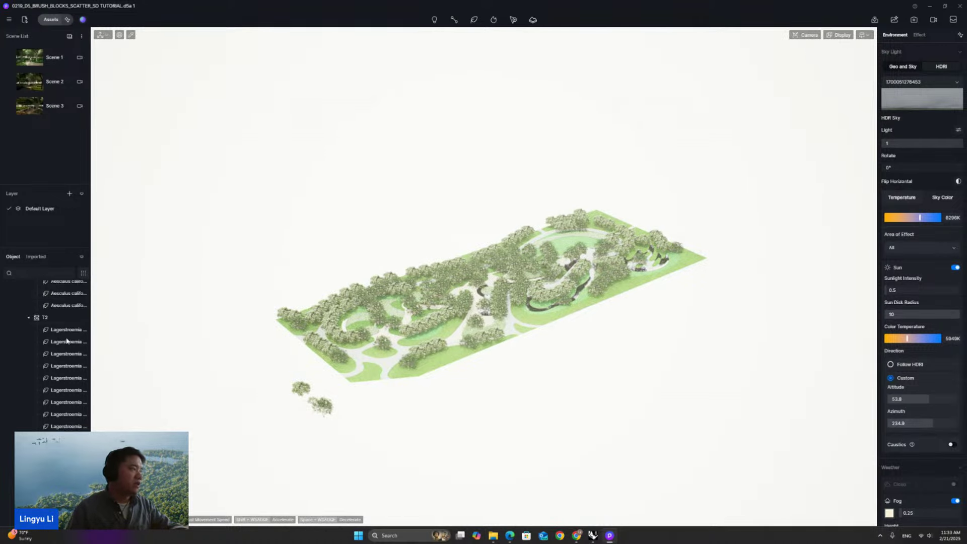
scroll(67, 341, "up", 4)
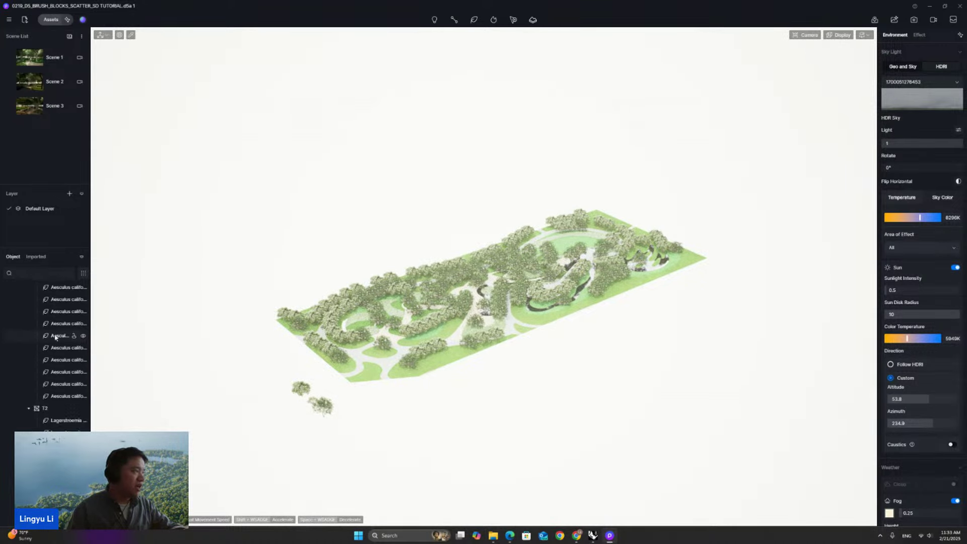
scroll(56, 336, "up", 1)
left_click(56, 335)
left_click(57, 310)
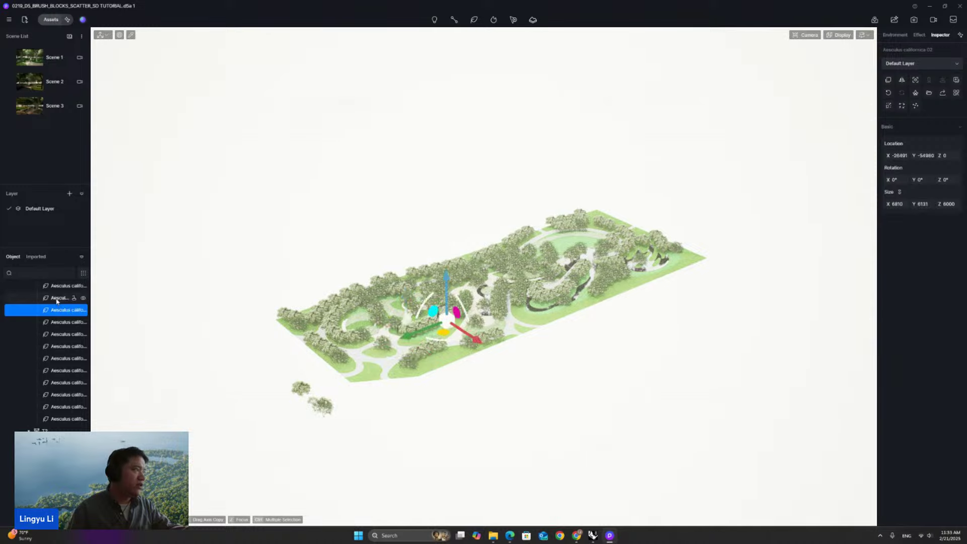
left_click(56, 301)
scroll(58, 302, "up", 3)
left_click(62, 319)
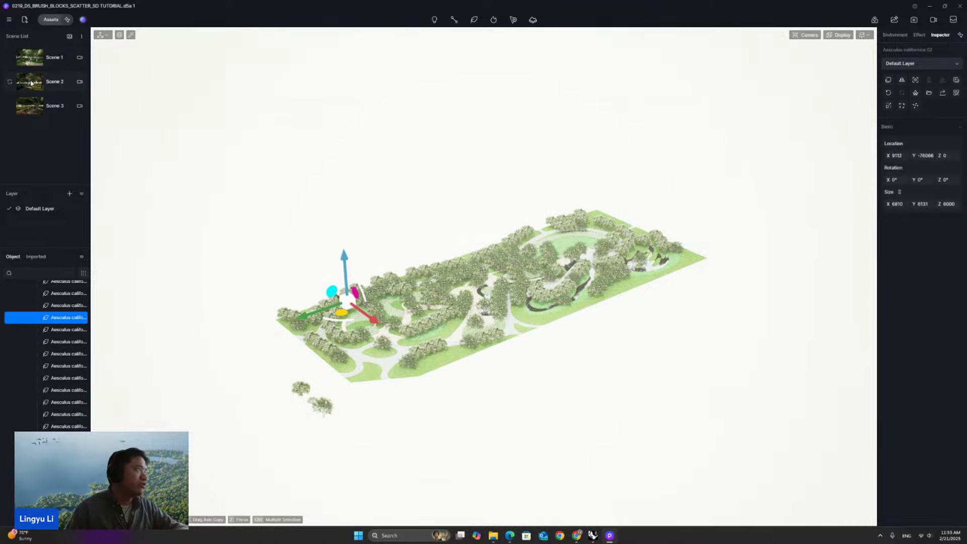
Step: Switch to the Scene 1 view to inspect the replaced trees and select the imported tree block model
left_click(40, 57)
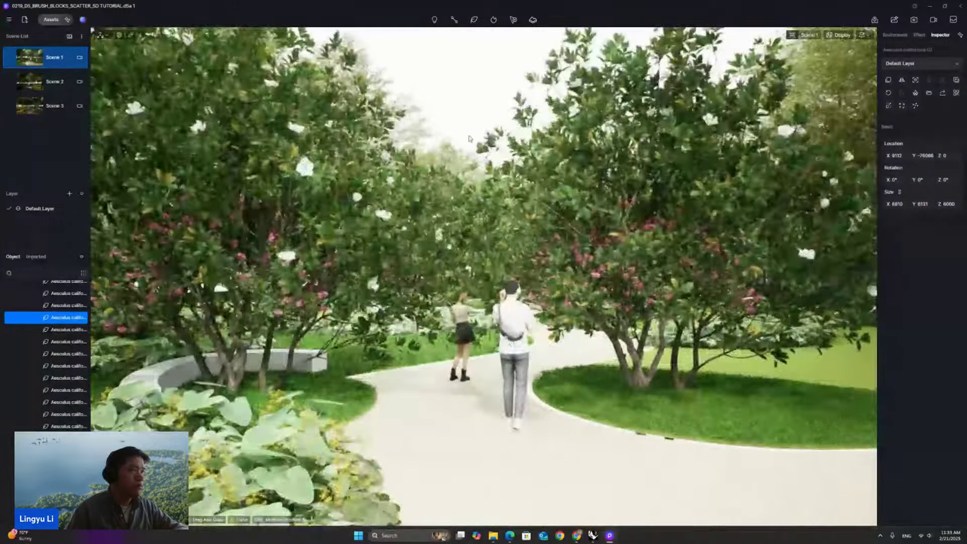
left_click(469, 139)
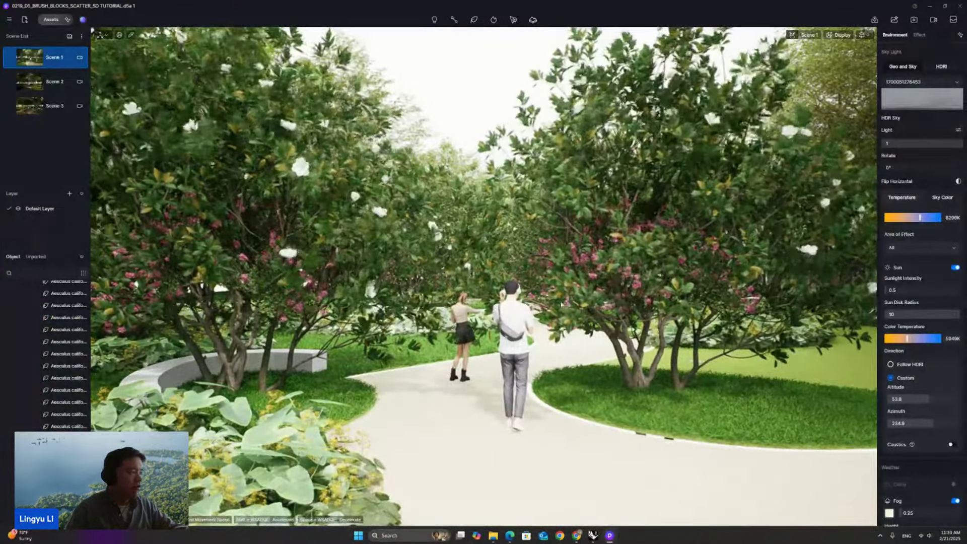
left_click(610, 384)
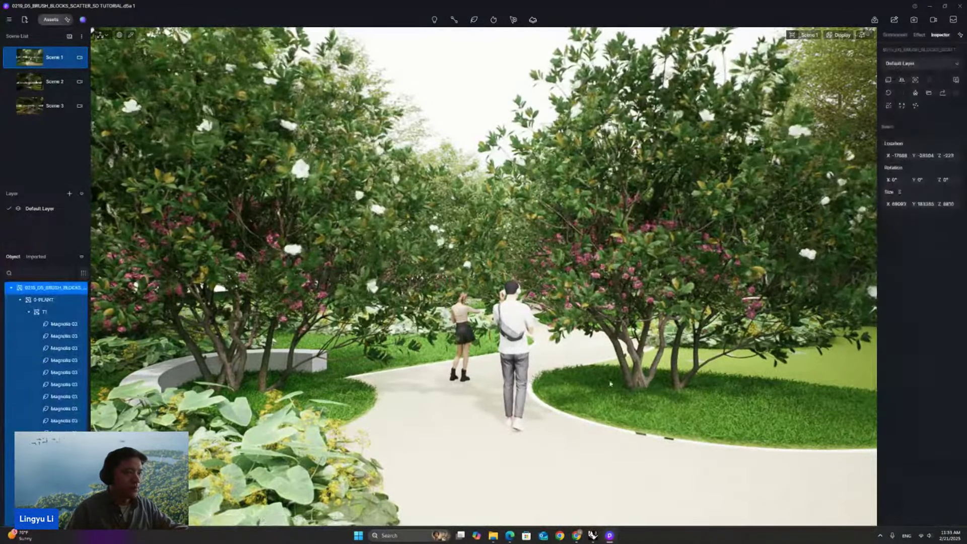
Step: Hide the imported tree block model containing the 0-PLANT groups and clear the selection
left_click(79, 292)
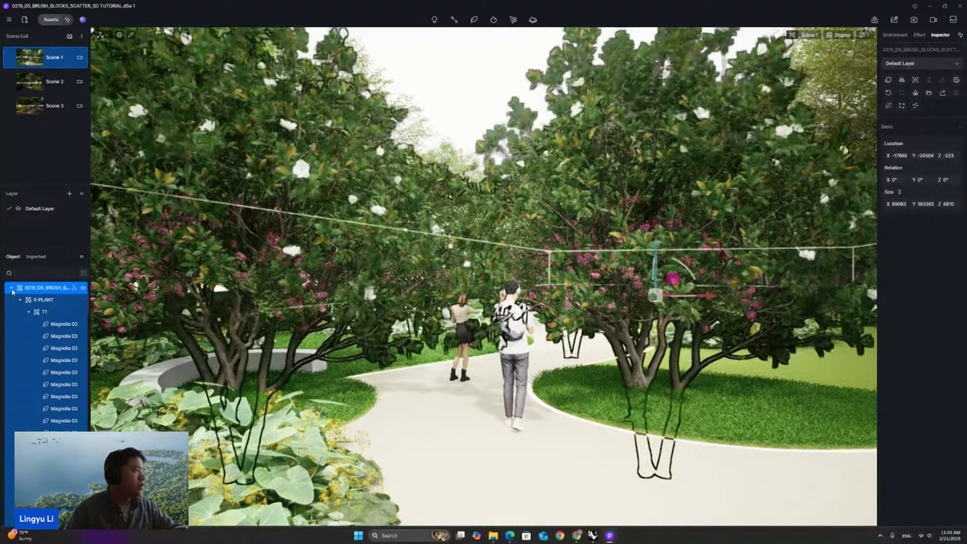
left_click(83, 288)
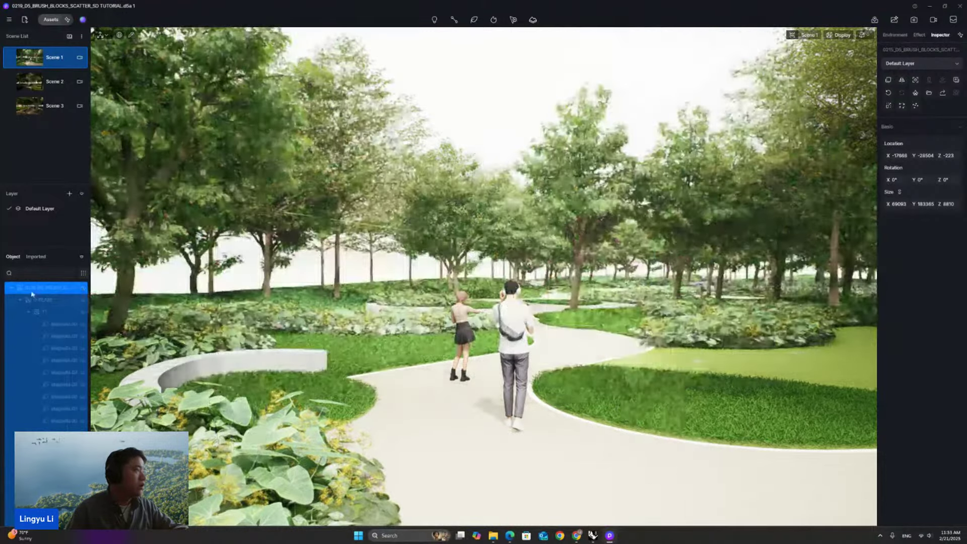
left_click(499, 87)
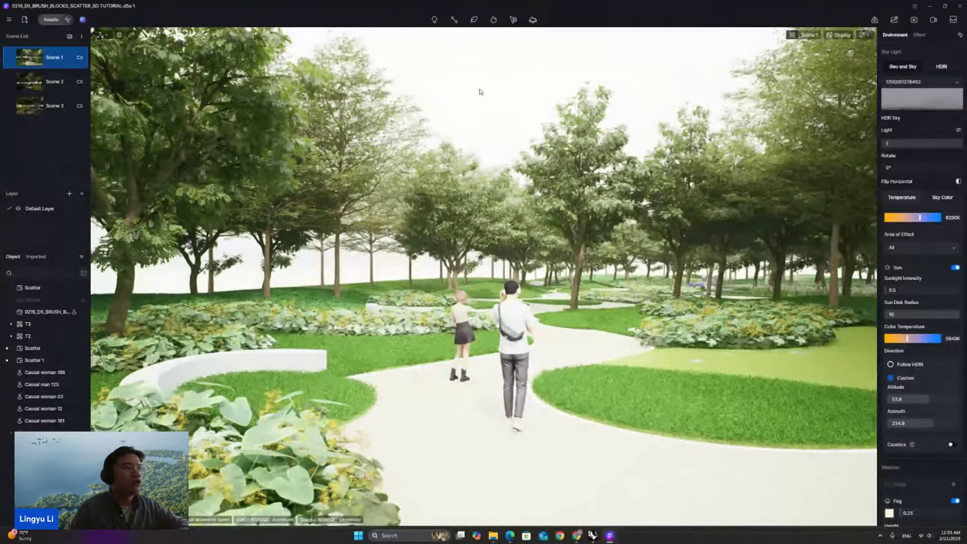
Step: Create a scatter area from all surfaces sharing the material of the rounded grass bed beside the path, using material selection
left_click(513, 21)
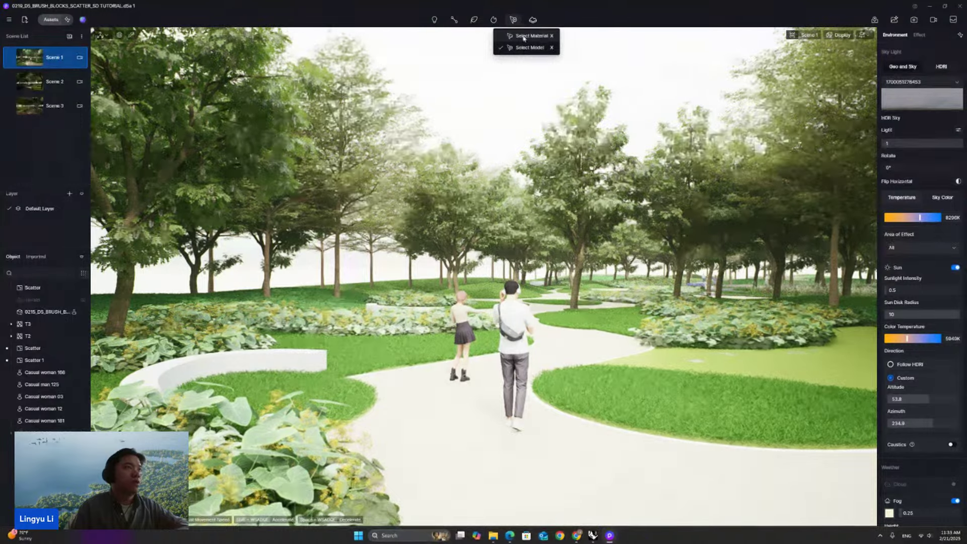
left_click(524, 37)
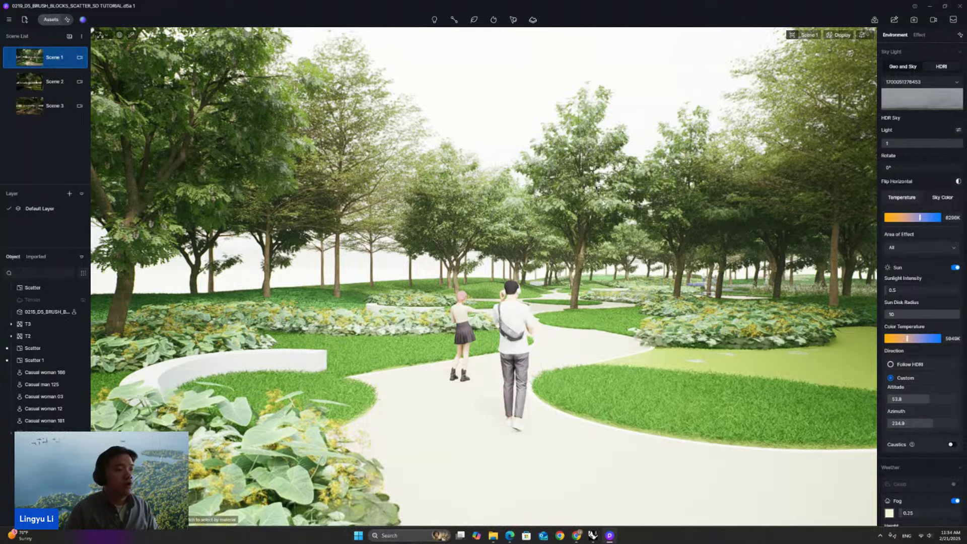
left_click(643, 406)
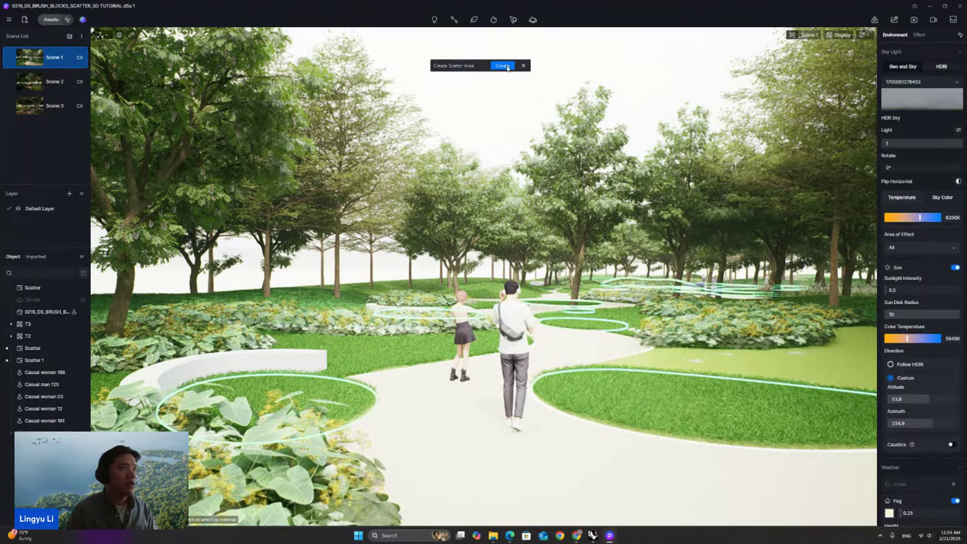
left_click(502, 66)
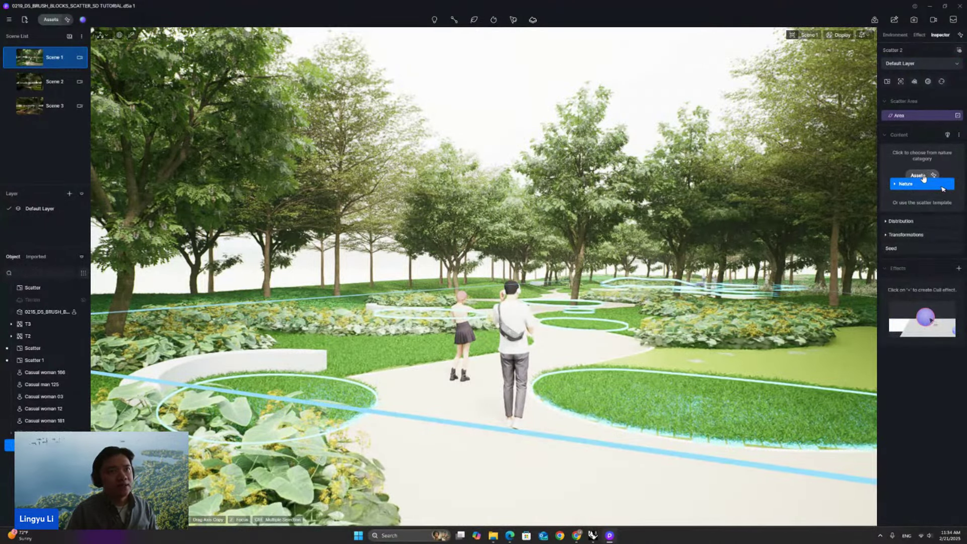
Step: Try to add Dryopteris filix mas 03 from the favourite assets to the new scatter area
left_click(923, 180)
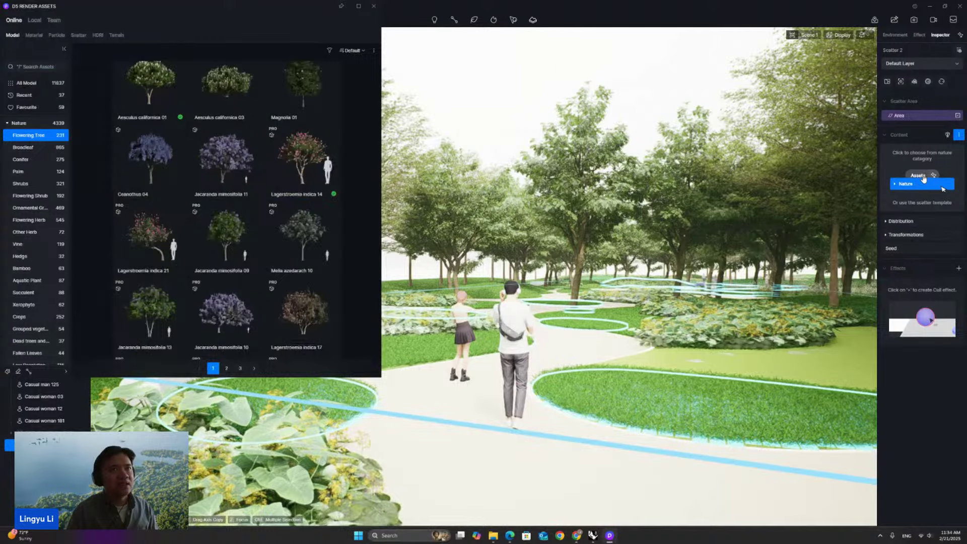
left_click(959, 135)
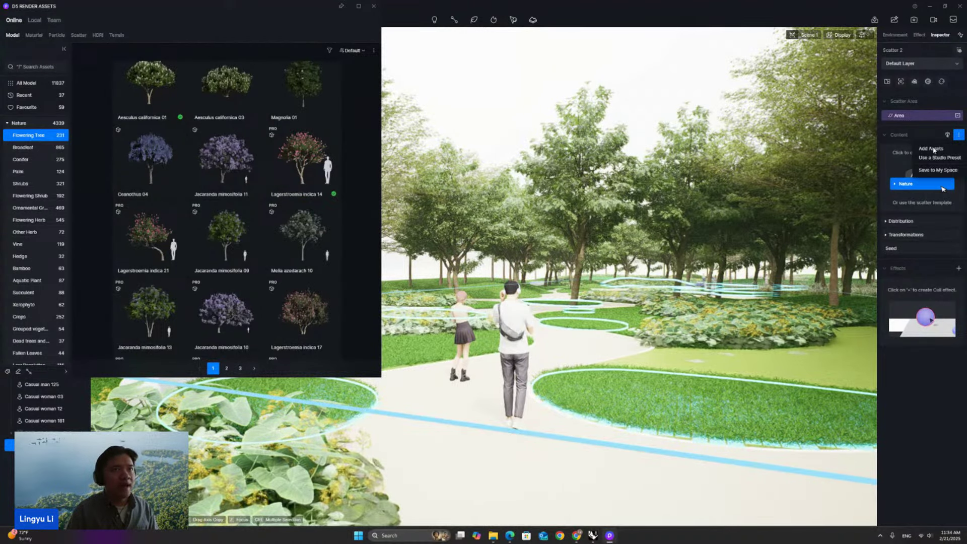
left_click(932, 148)
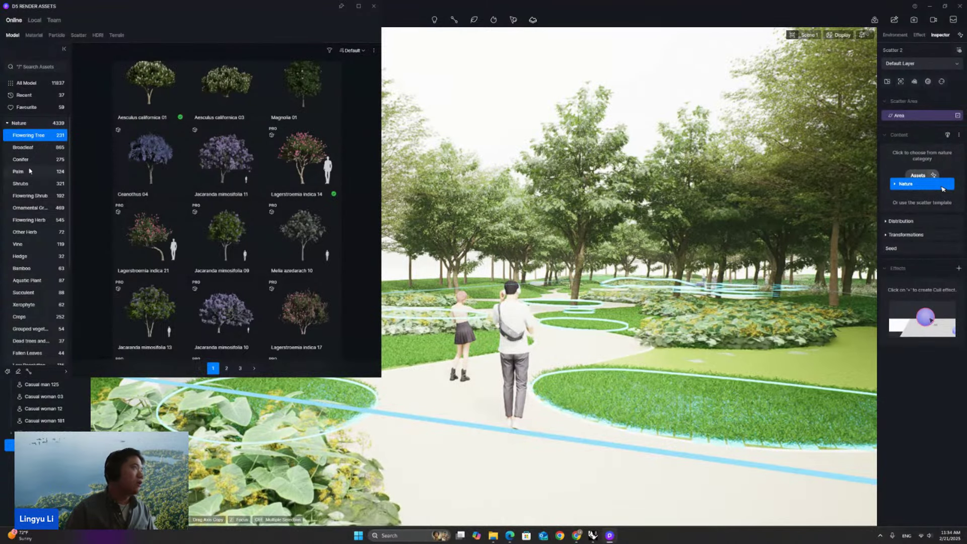
left_click(27, 107)
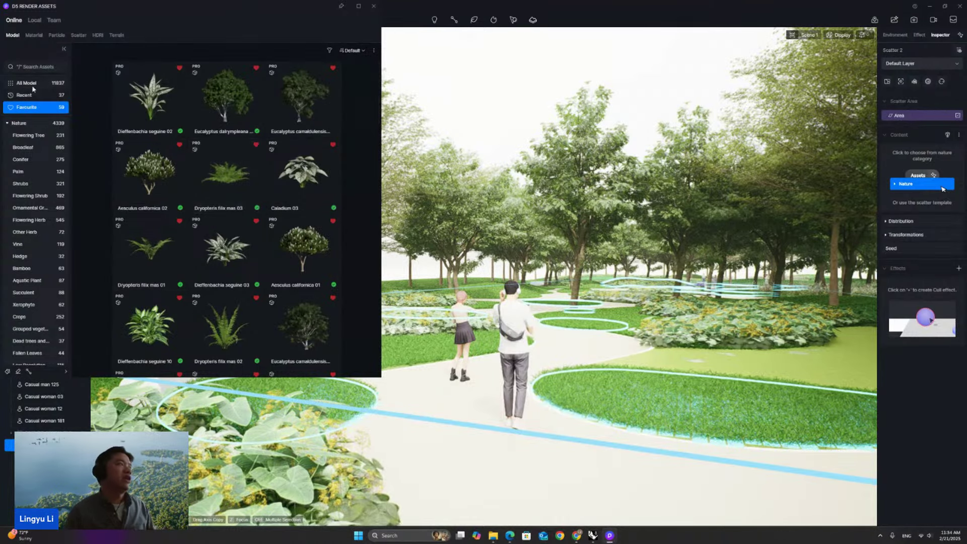
left_click(237, 175)
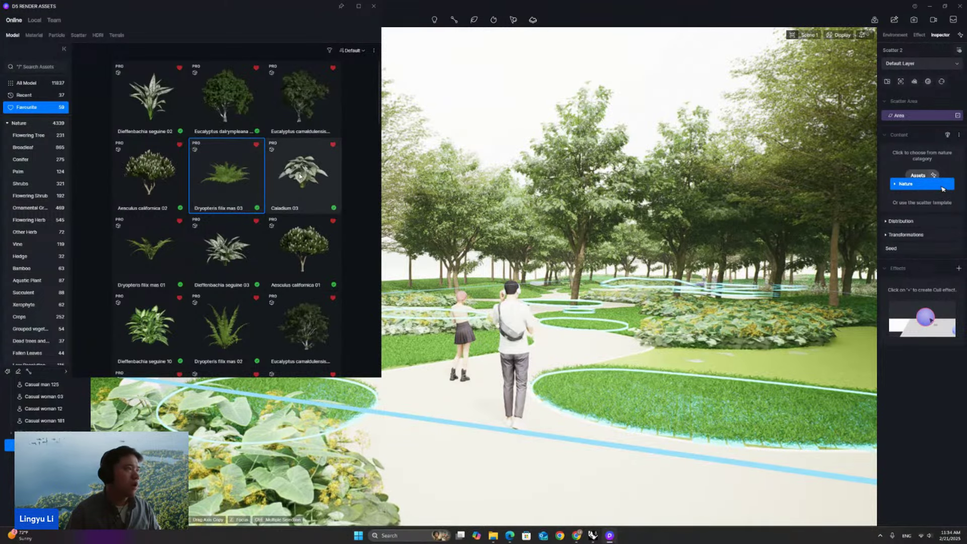
Step: Add the favourite assets Dryopteris filix mas 03, Caladium 03, Dryopteris filix mas 01 and Dryopteris filix mas 02 to the scatter's content
left_click(958, 135)
left_click(937, 149)
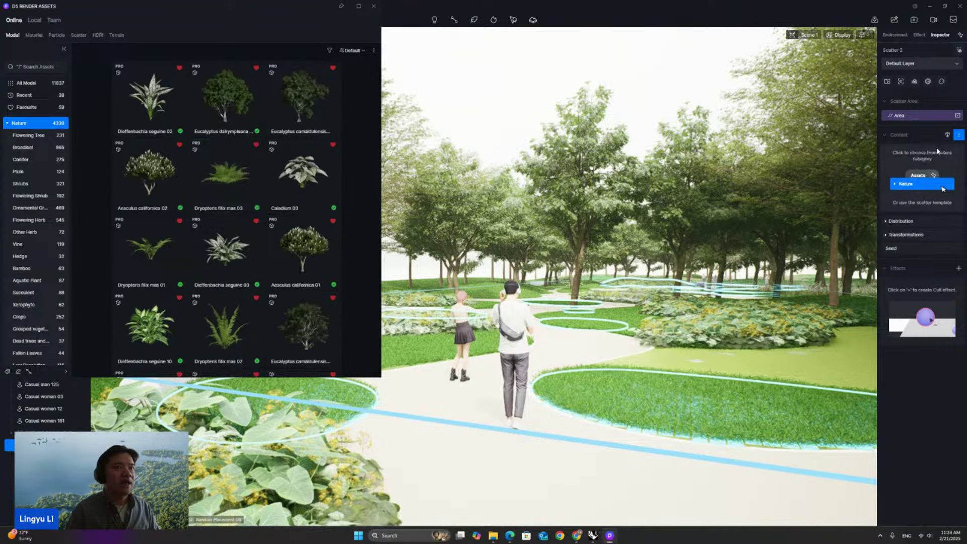
left_click(33, 108)
left_click(227, 177)
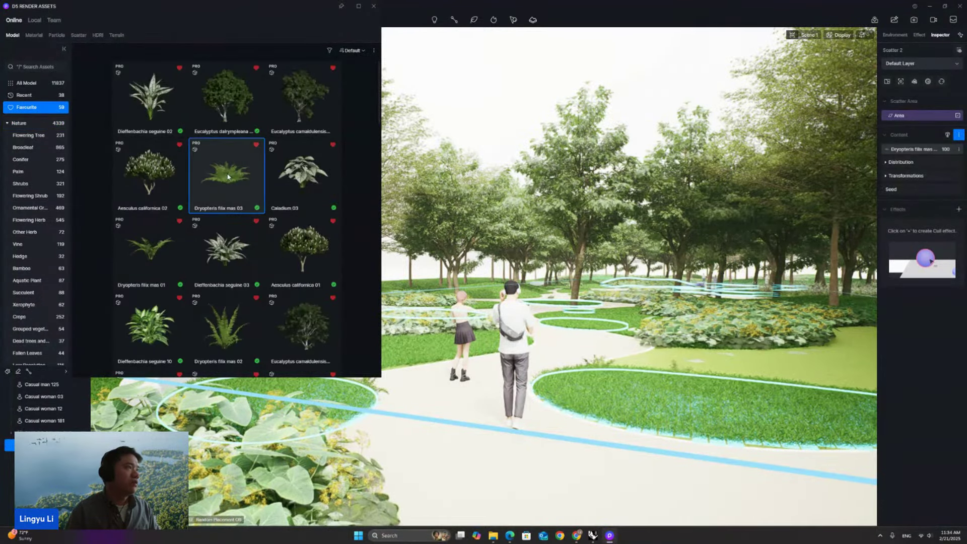
left_click(300, 176)
left_click(182, 283)
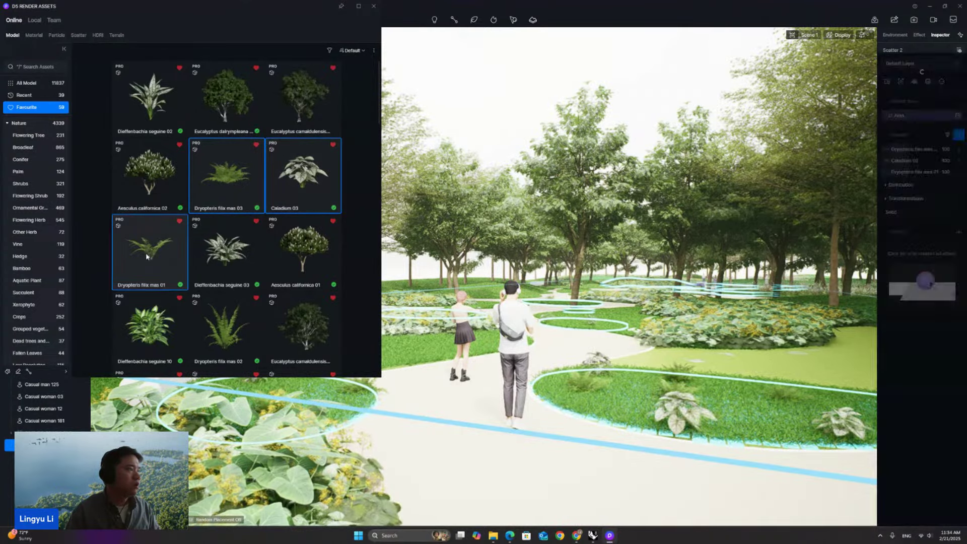
left_click(224, 325)
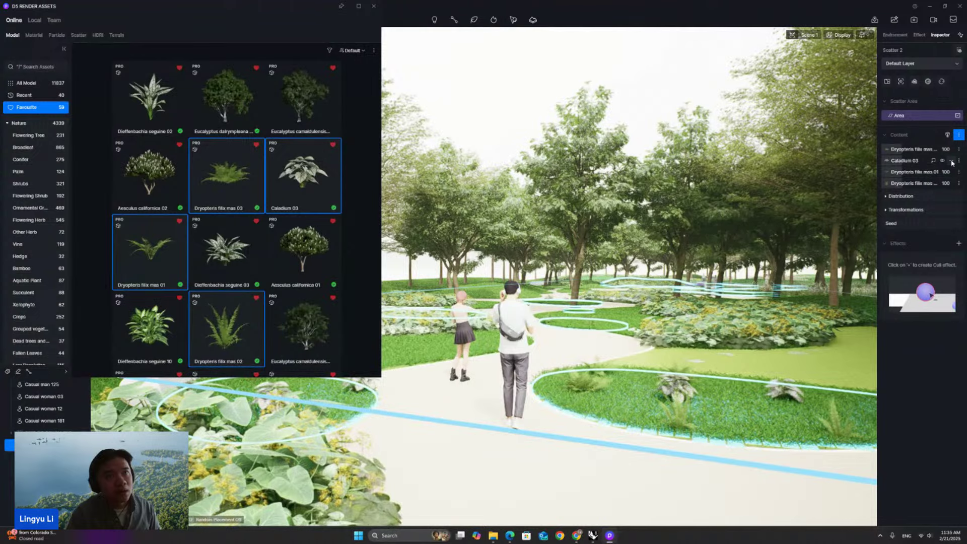
Step: Remove Caladium 03 from the scatter's content and add Farfugium japonicum 01 and Farfugium japonicum 04
left_click(951, 161)
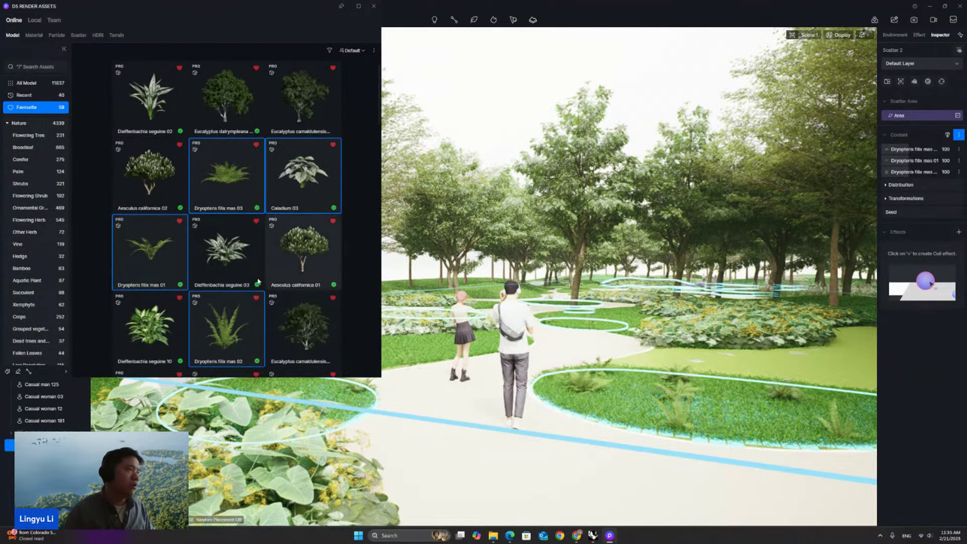
scroll(198, 264, "down", 3)
scroll(198, 268, "down", 1)
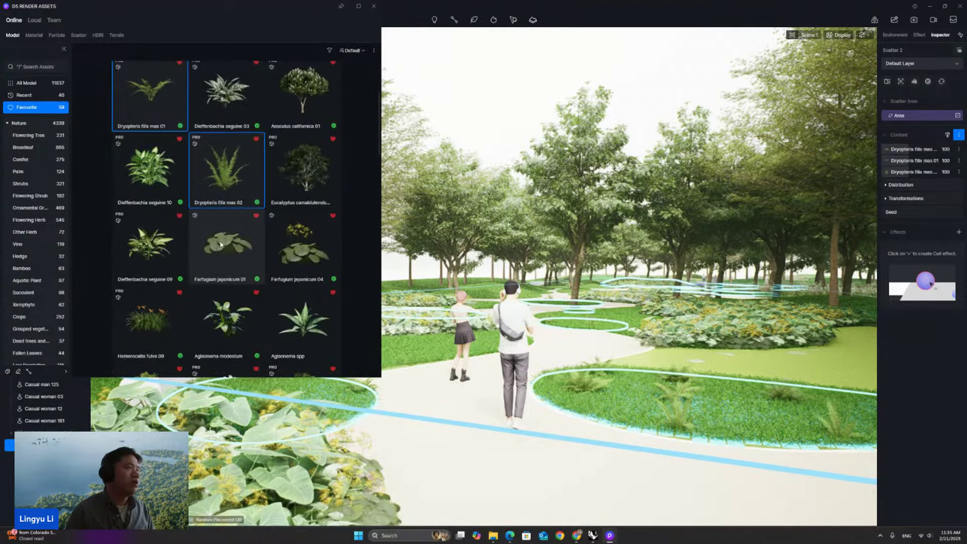
left_click(239, 238)
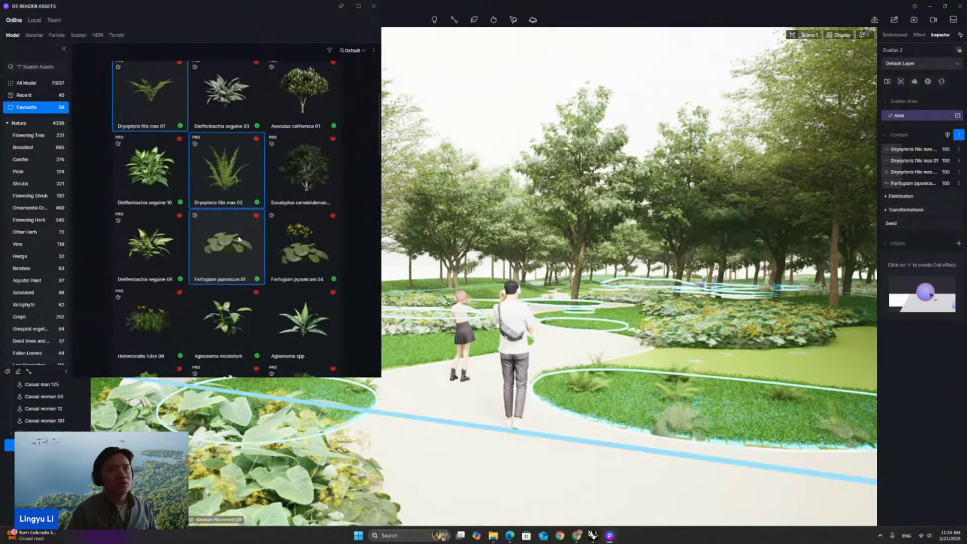
left_click(304, 252)
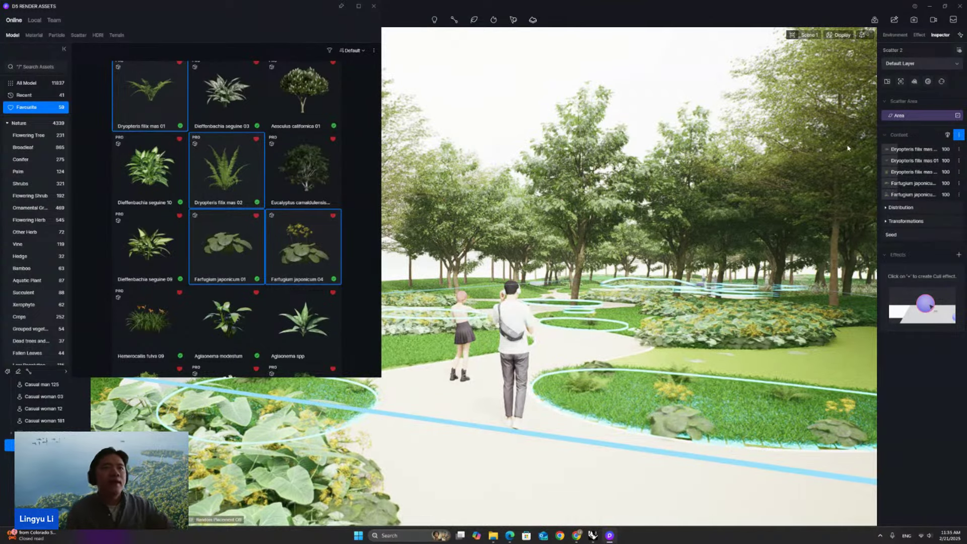
Step: Expand the scatter's distribution and transformation settings and raise the density to 264 pt/100 m²
left_click(886, 221)
left_click(886, 207)
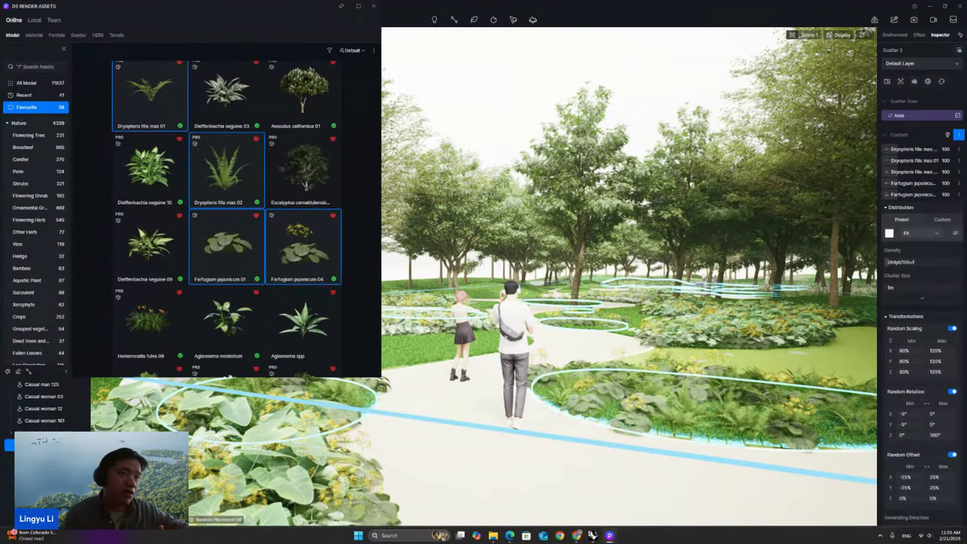
Step: Set Farfugium japonicum 04 to 100% scaling, occurrence weight 330.77 and 54% collision volume, and end the editing with nothing selected
left_click(901, 194)
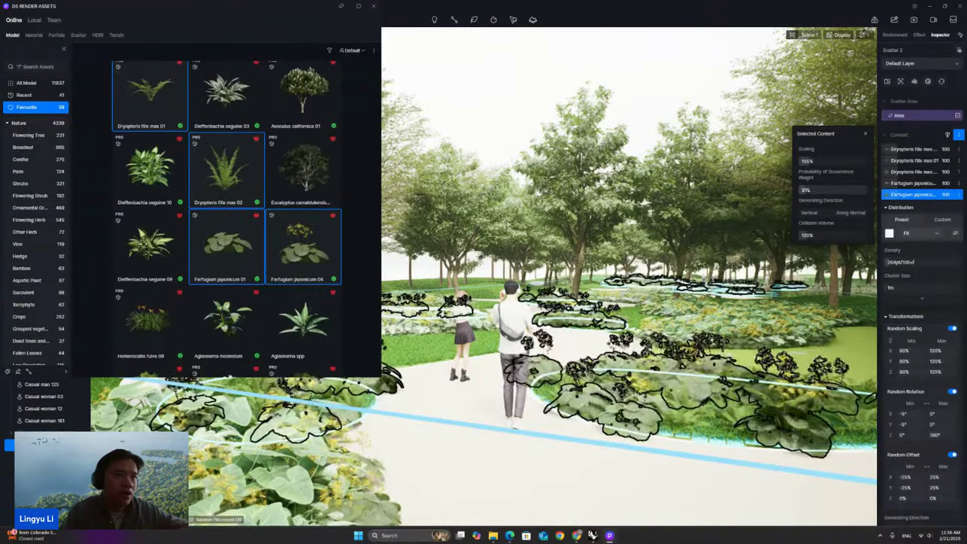
left_click_drag(808, 190, 809, 190)
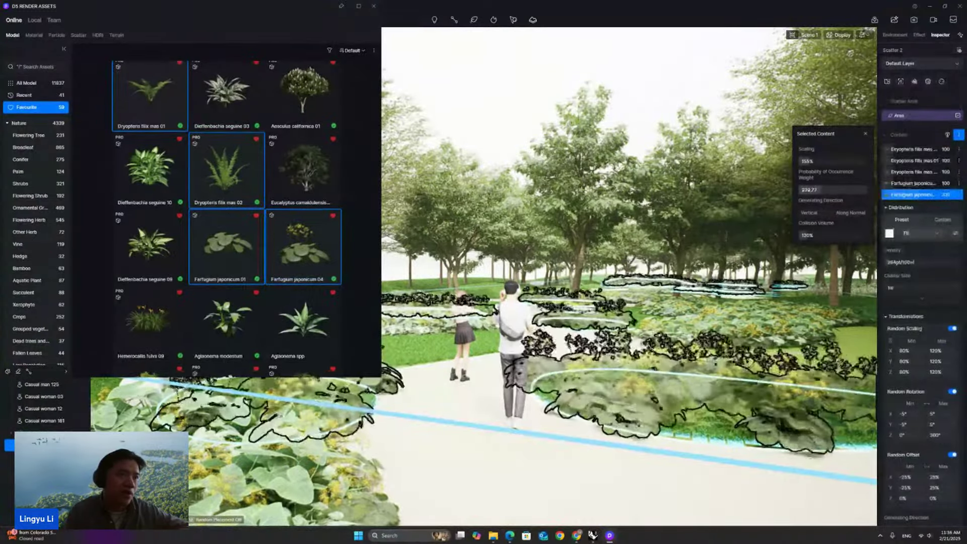
left_click_drag(806, 188, 808, 161)
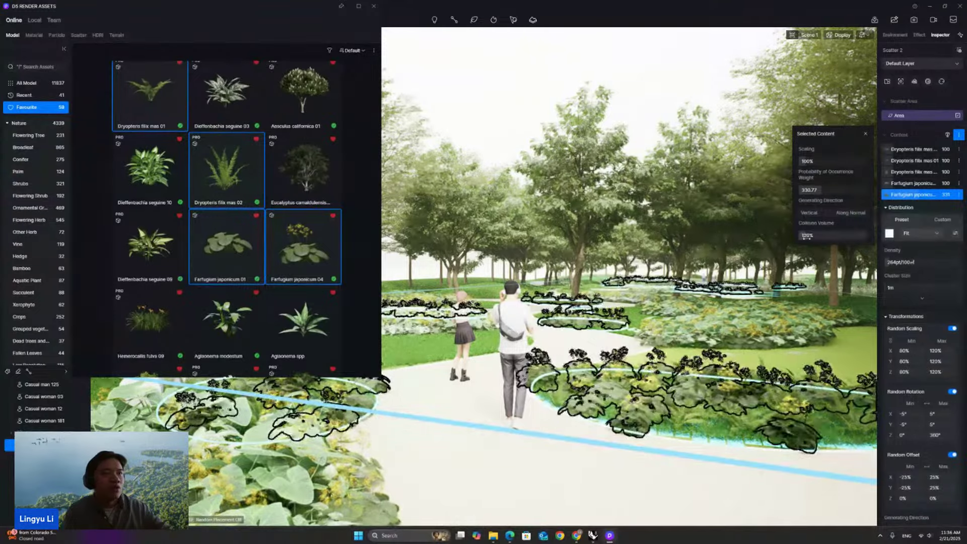
left_click_drag(807, 235, 807, 236)
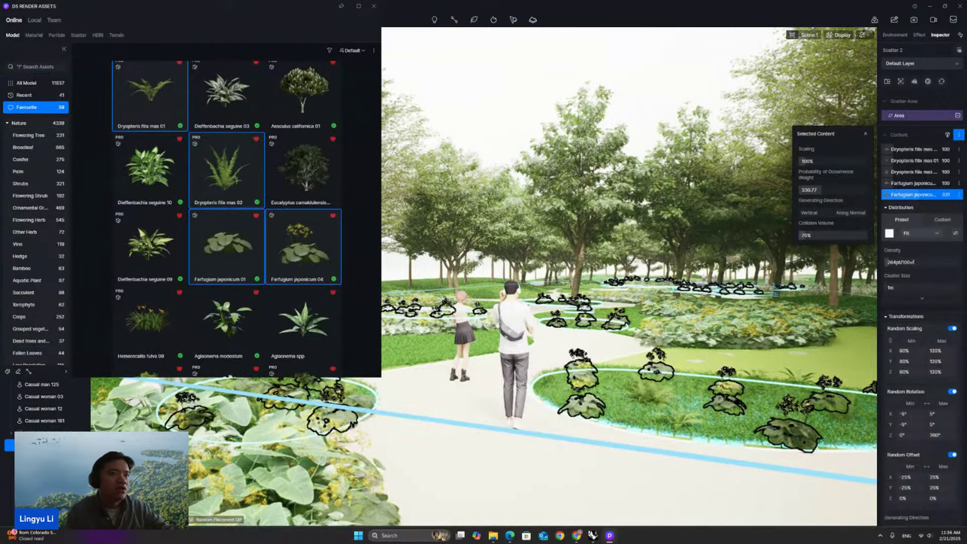
left_click_drag(834, 236, 826, 237)
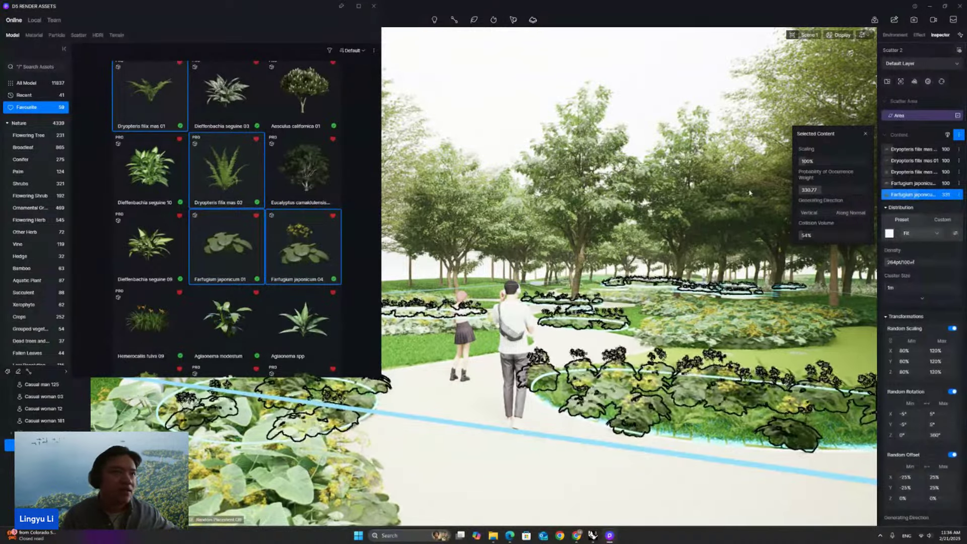
left_click(639, 96)
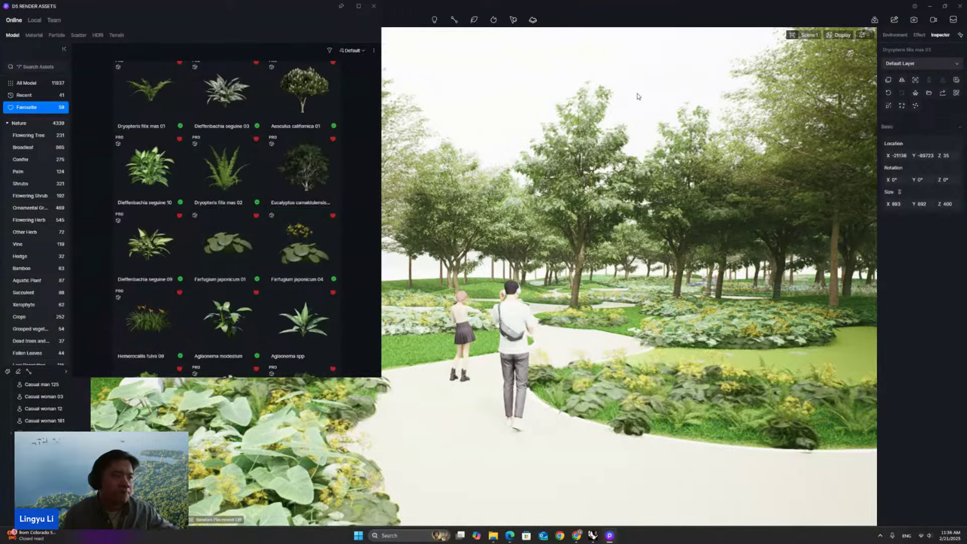
left_click(640, 420)
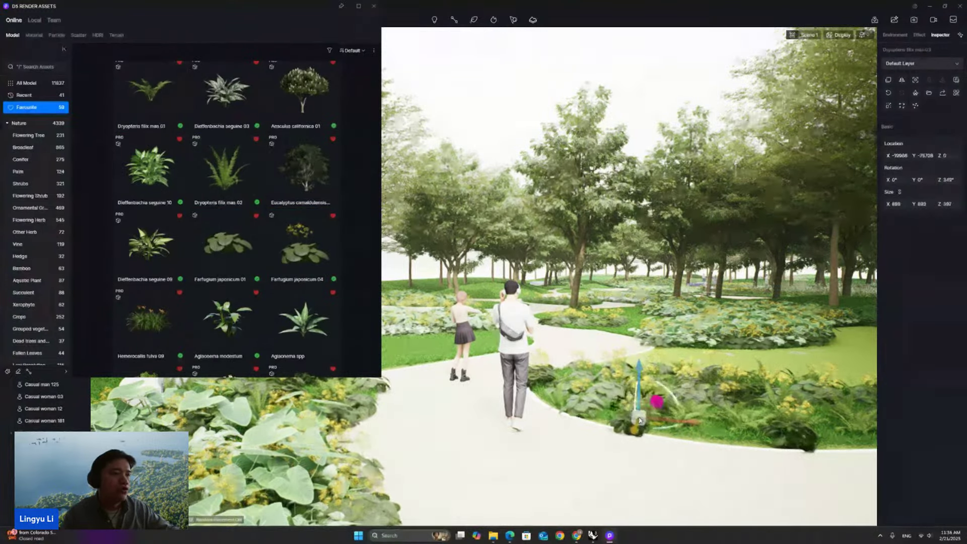
key("Escape")
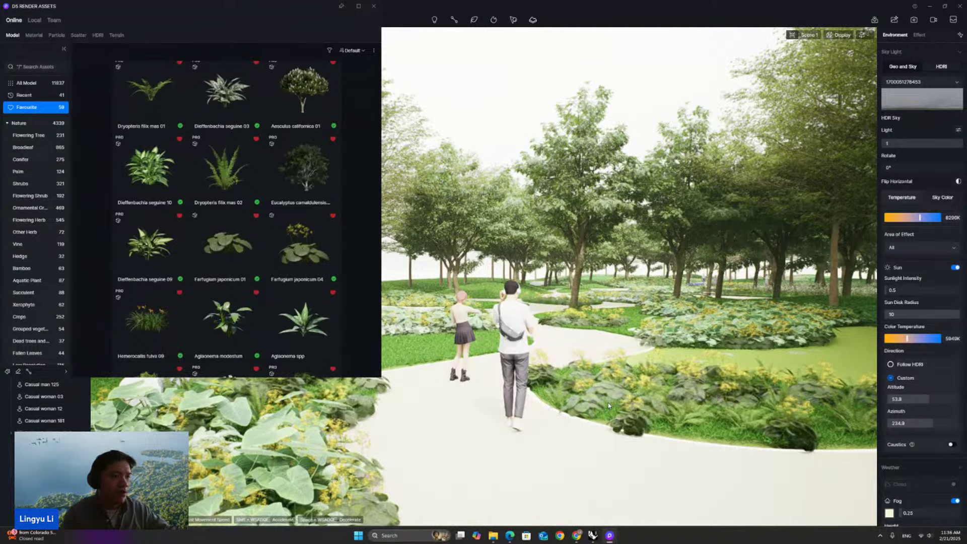
Step: Reselect the plant scatter to review its random scaling, rotation and offset settings, and deselect it
left_click(607, 405)
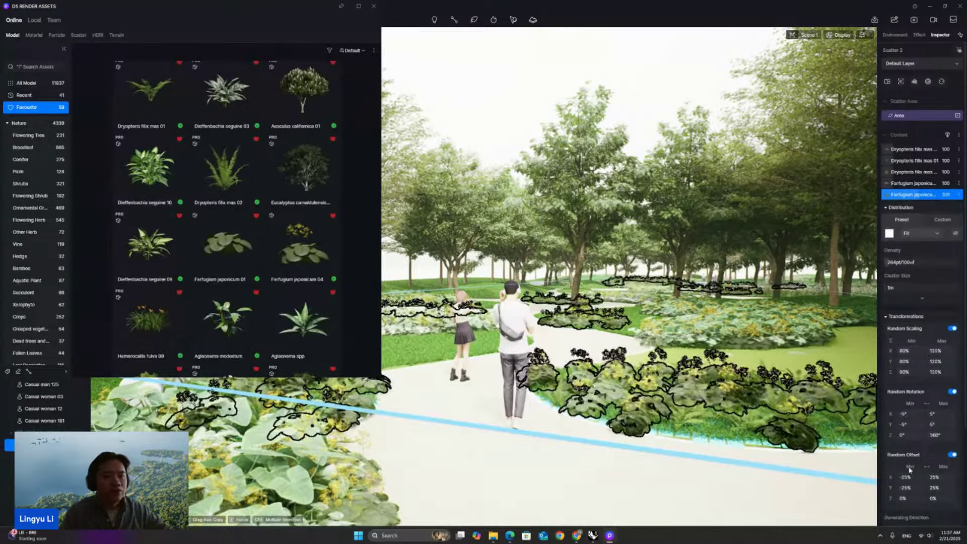
scroll(906, 453, "down", 3)
scroll(907, 463, "down", 2)
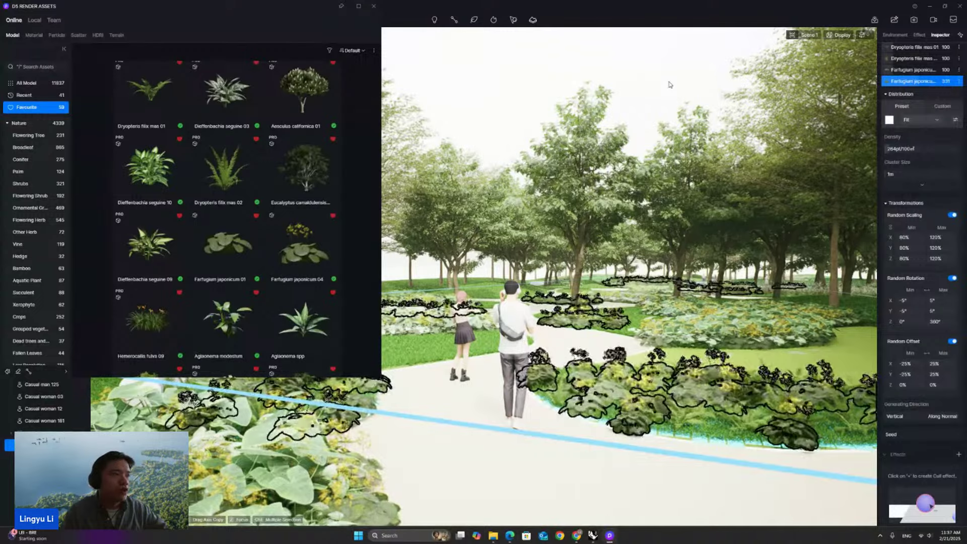
left_click(660, 103)
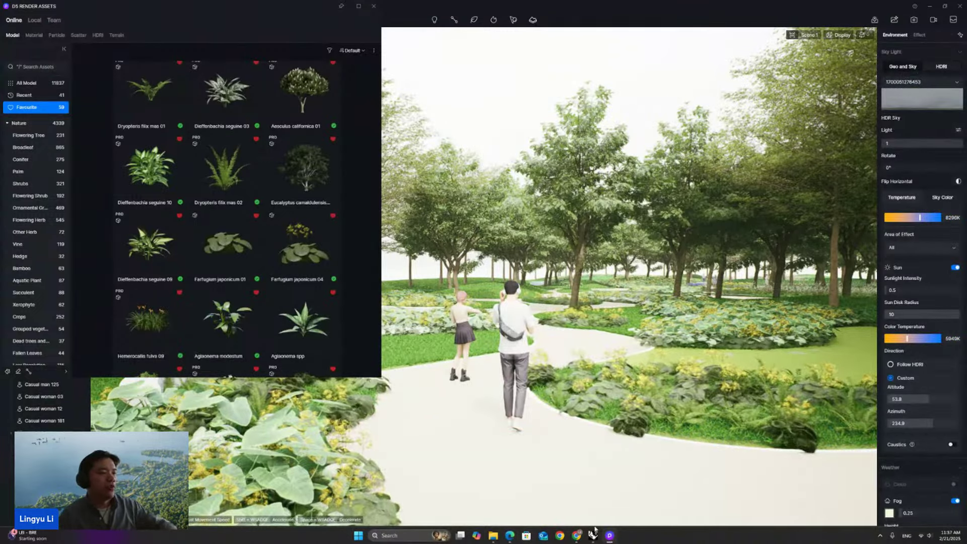
Step: Switch to Rhino and bring up the 0215_D5_BRUSH_BLOCKS_SCATTER_SD TUTORIAL model
mouse_move(592, 531)
left_click(584, 499)
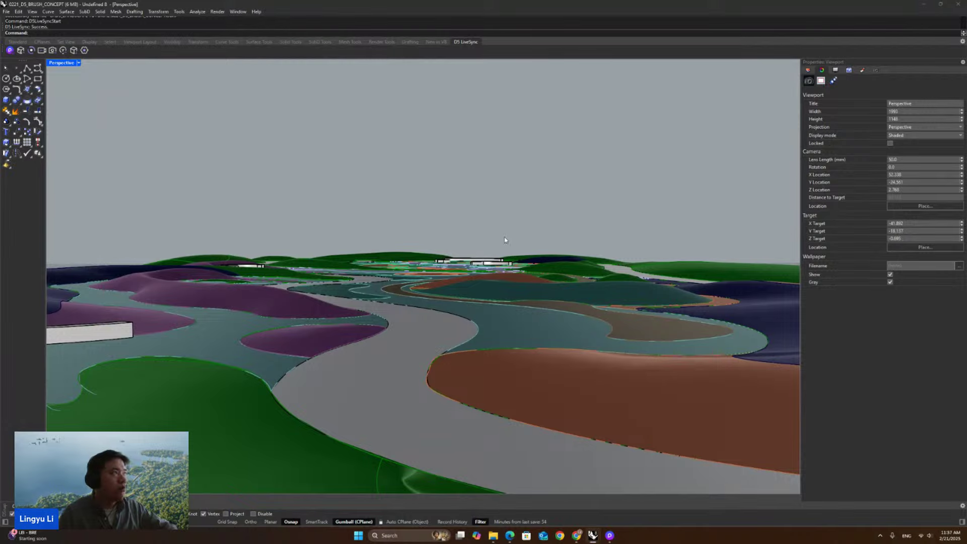
scroll(506, 234, "down", 5)
mouse_move(593, 537)
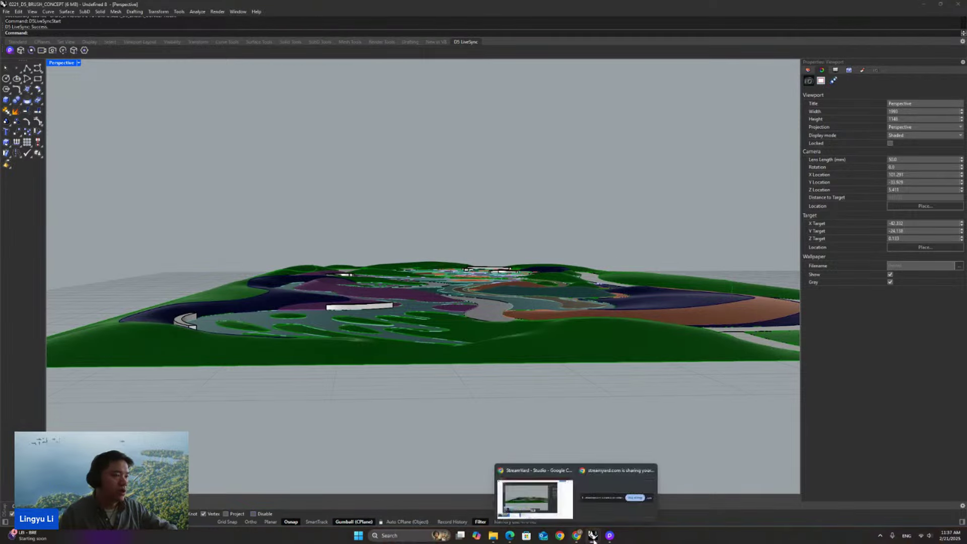
left_click(511, 499)
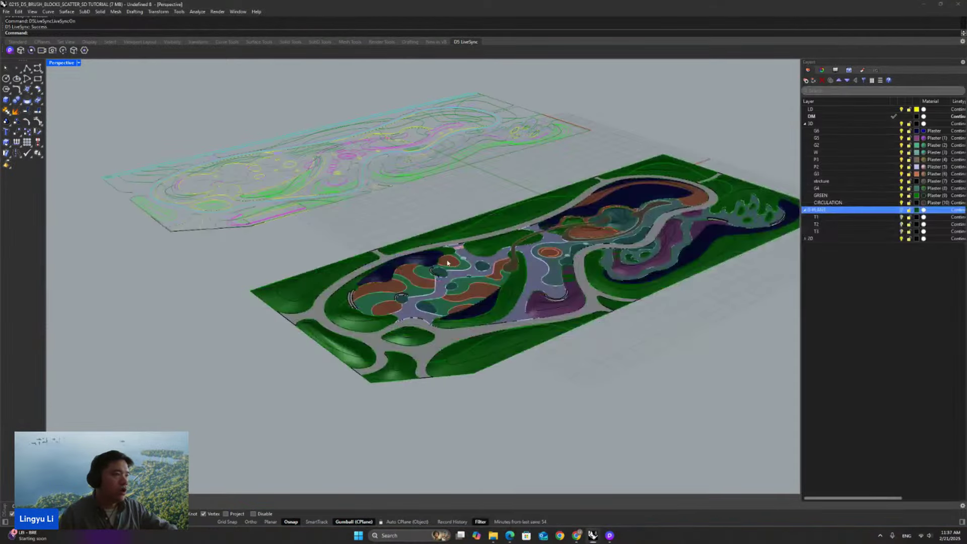
Step: Match all properties of the long curved purple planting bed south of the white path to the adjoining green surface
right_click_drag(487, 291, 402, 348)
right_click_drag(645, 308, 363, 324, "shift")
scroll(483, 323, "up", 6)
scroll(533, 328, "down", 2)
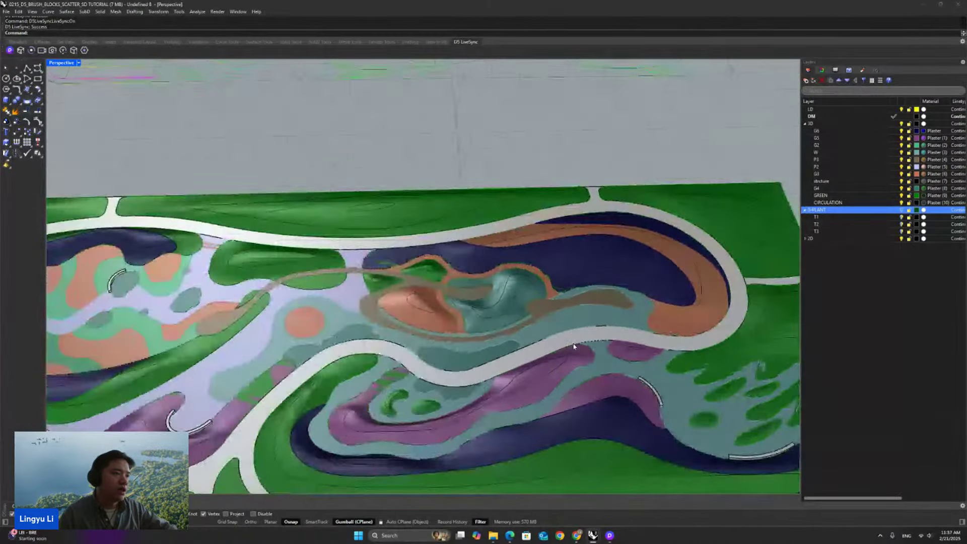
left_click(580, 362)
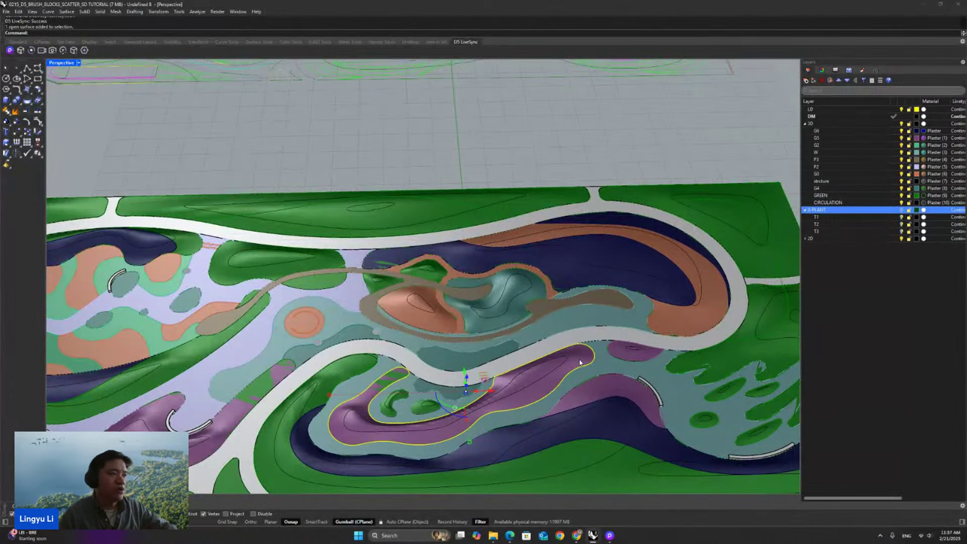
type("MatchProperties")
key("Return")
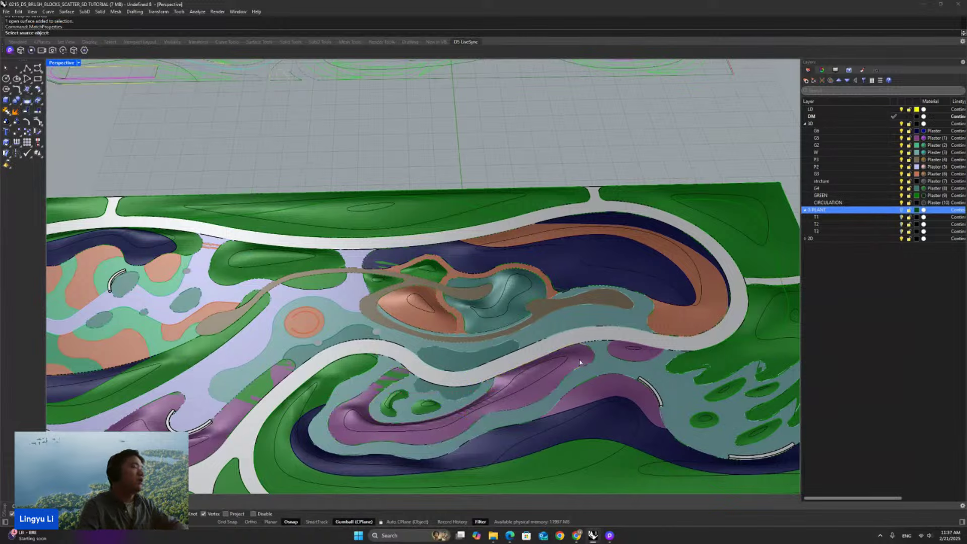
left_click(395, 383)
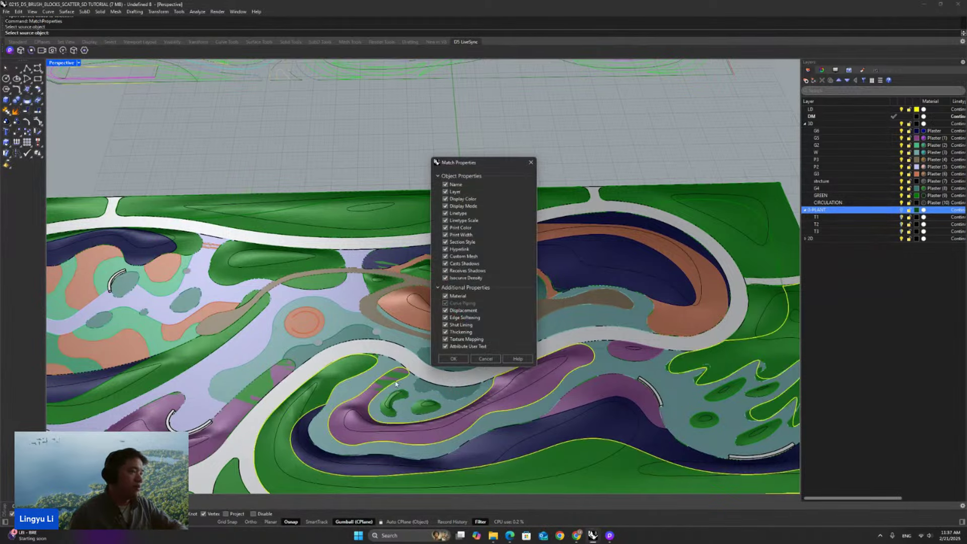
left_click(451, 359)
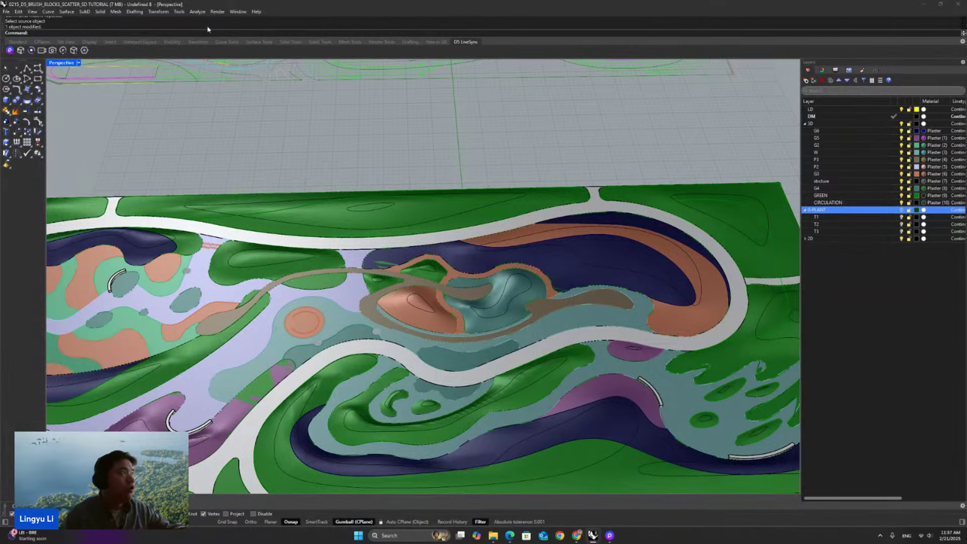
Step: Switch to D5 Render, close the asset library and compare the views of Scene 2, Scene 1 and Scene 3
left_click(609, 535)
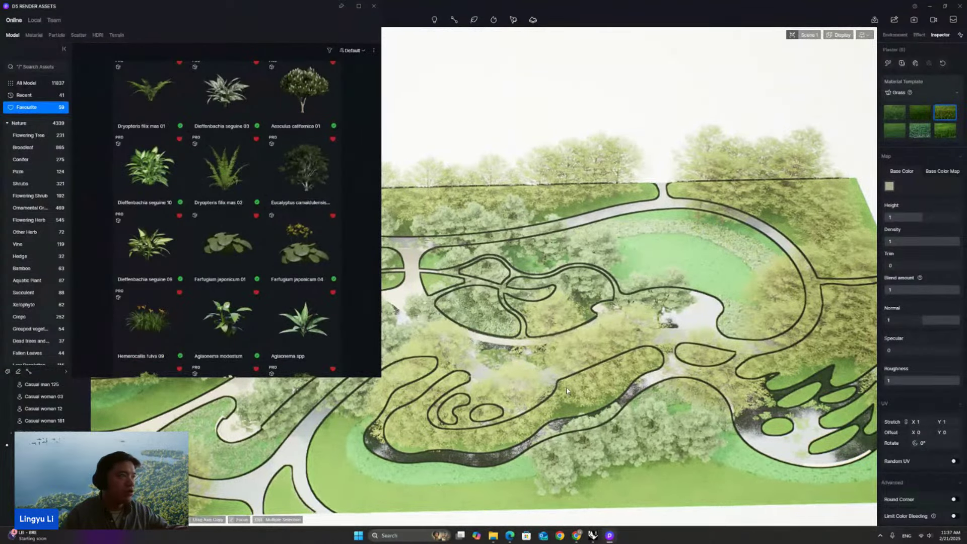
left_click(368, 11)
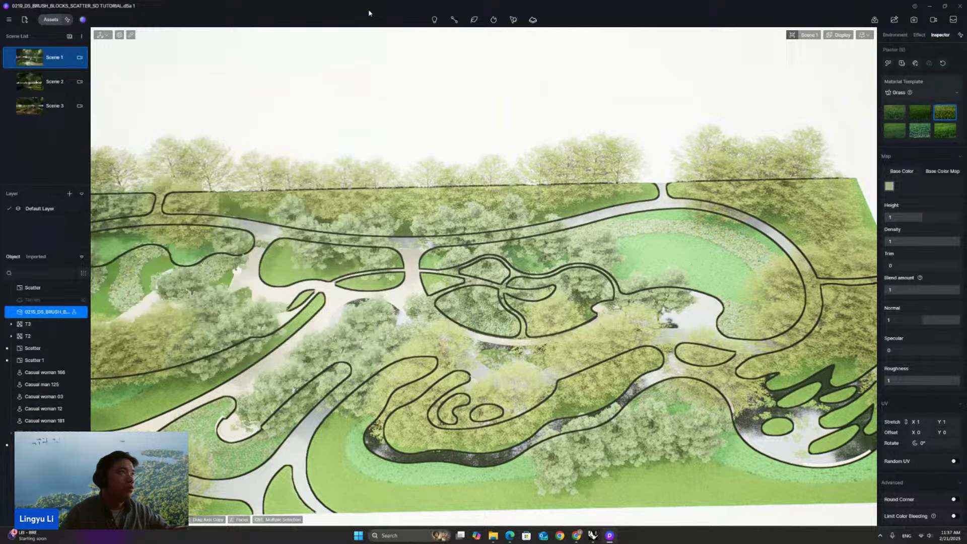
left_click(396, 89)
left_click(26, 87)
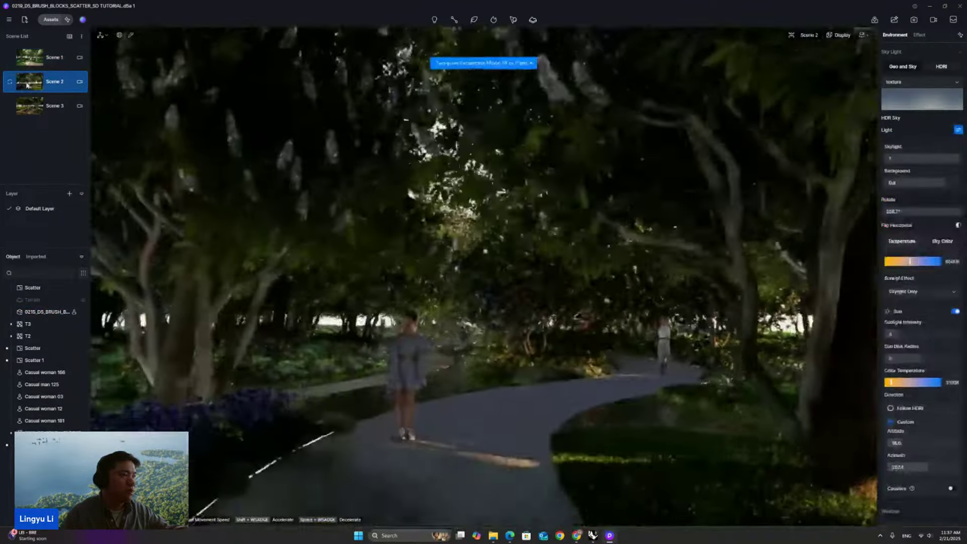
left_click(33, 54)
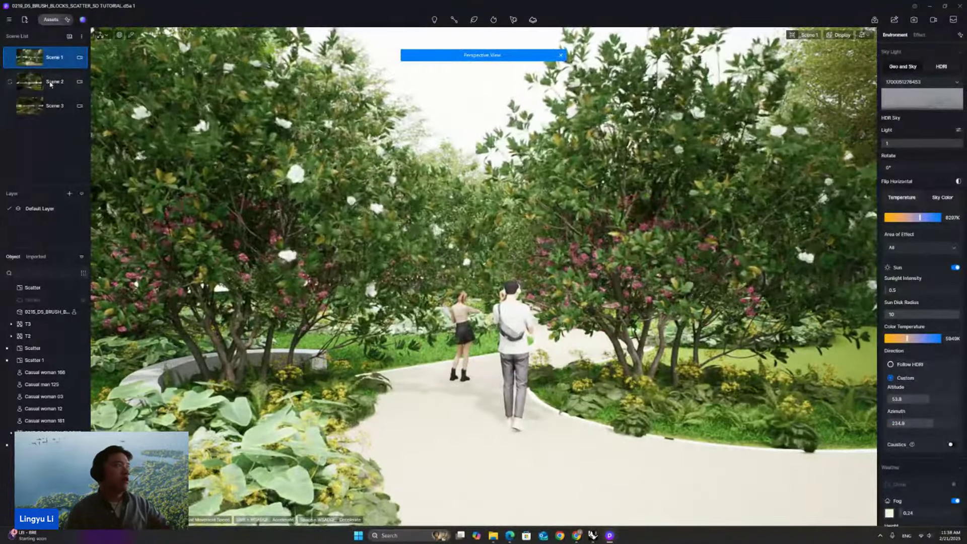
left_click(29, 107)
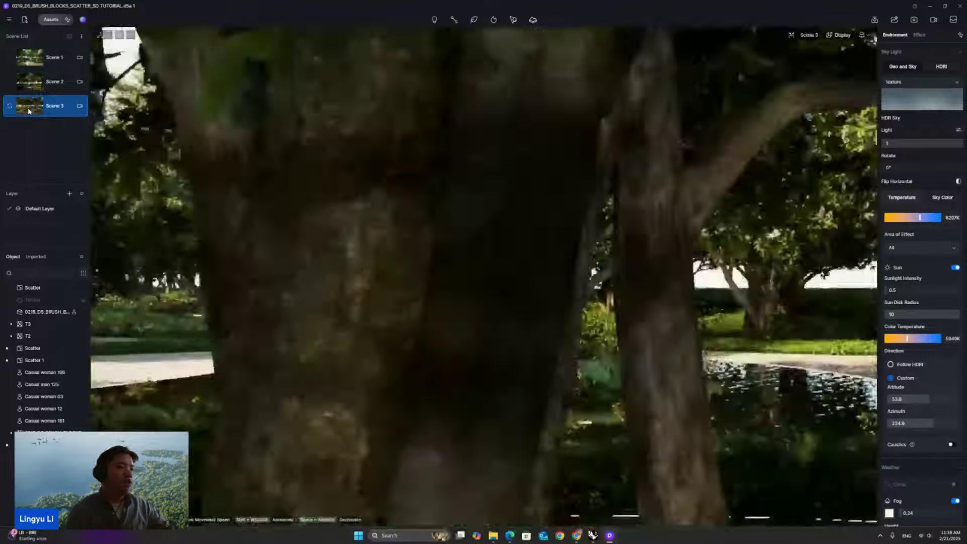
Step: Go to the pond beside the flowering plants and download and pick Nymphaea tetragona 02 from the Aquatic Plant models
key("w")
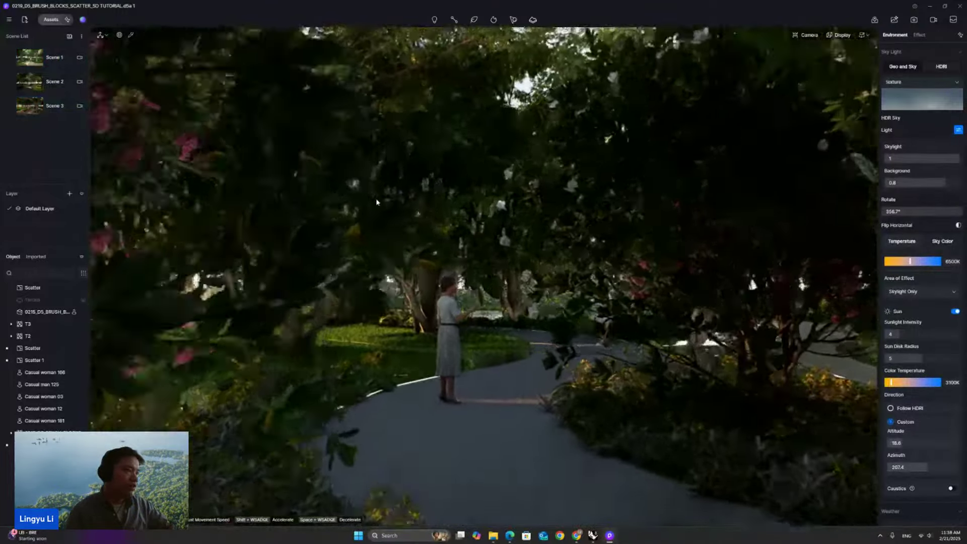
key("q")
right_click_drag(361, 187, 289, 276)
key("w")
right_click_drag(421, 181, 448, 220)
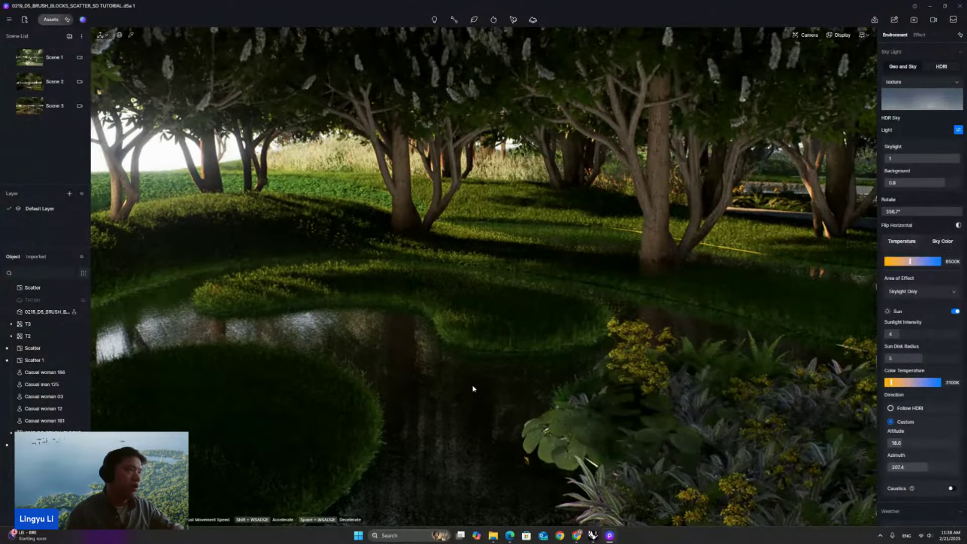
left_click(48, 20)
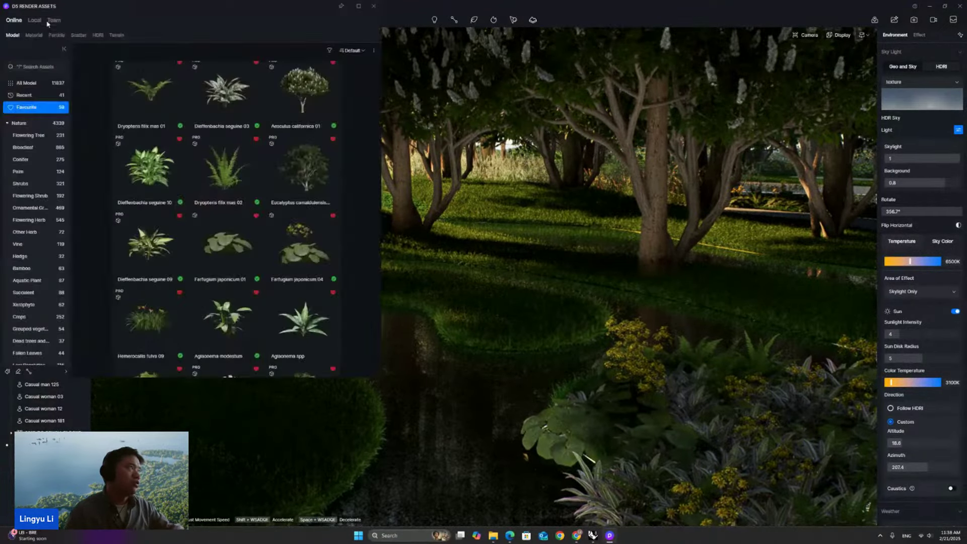
left_click(27, 280)
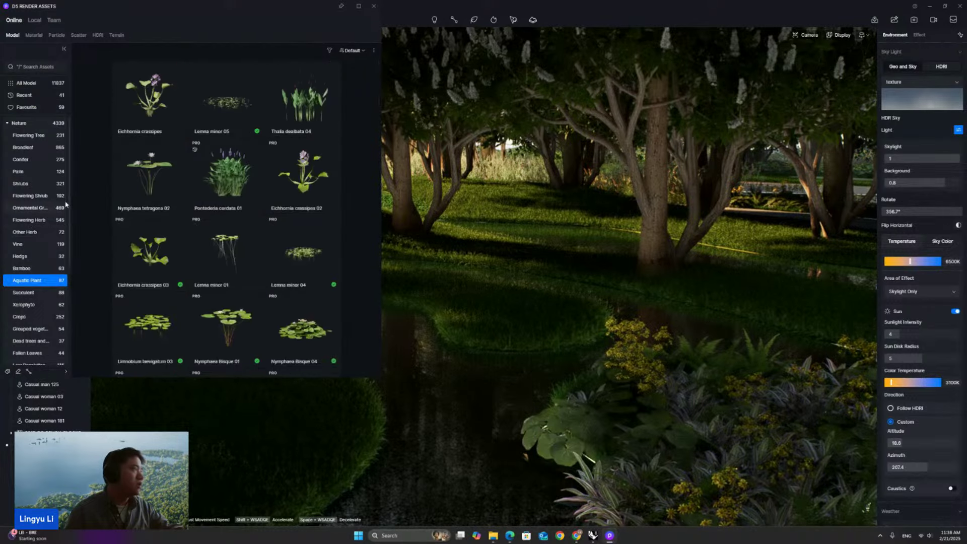
left_click(158, 173)
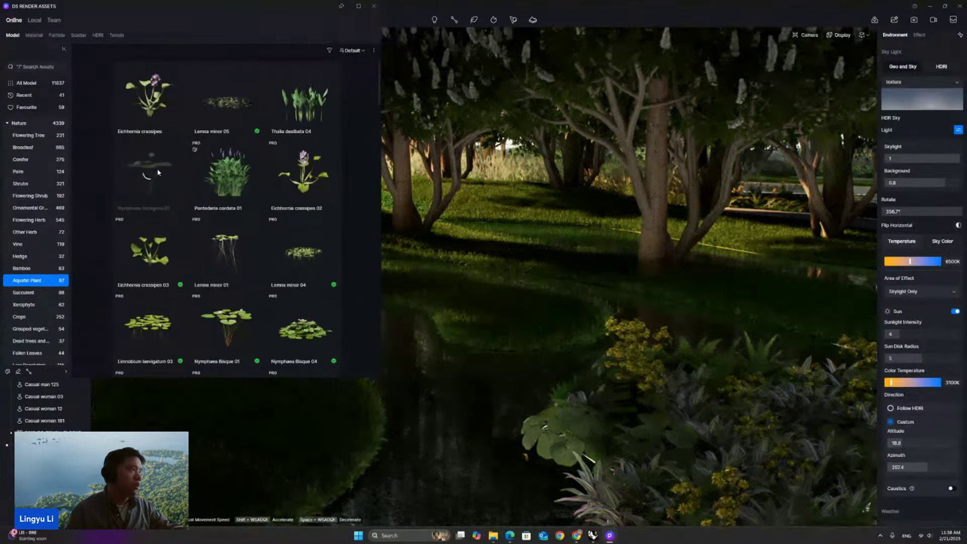
left_click(157, 170)
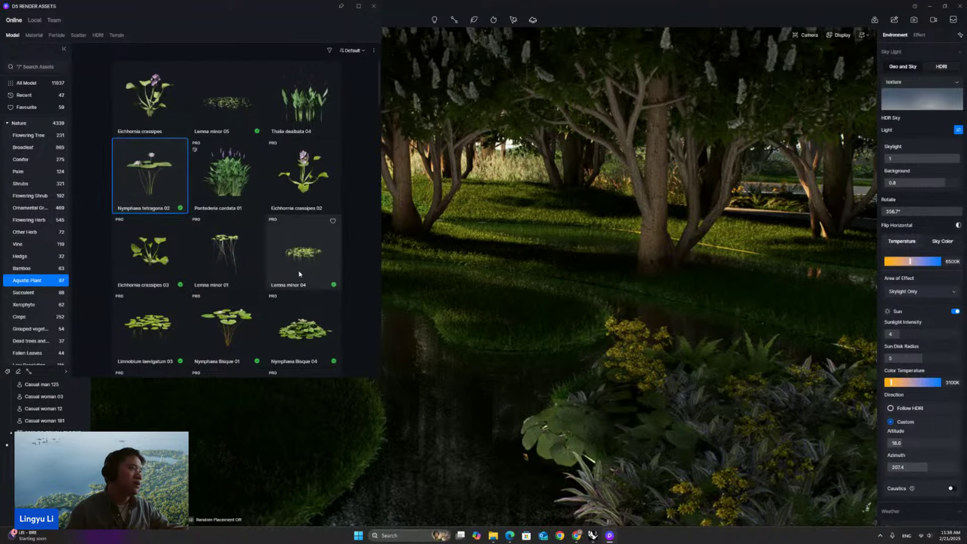
Step: Brush a patch of Nymphaea tetragona 02 onto the pond next to the planting bed and close the asset library
left_click(7, 372)
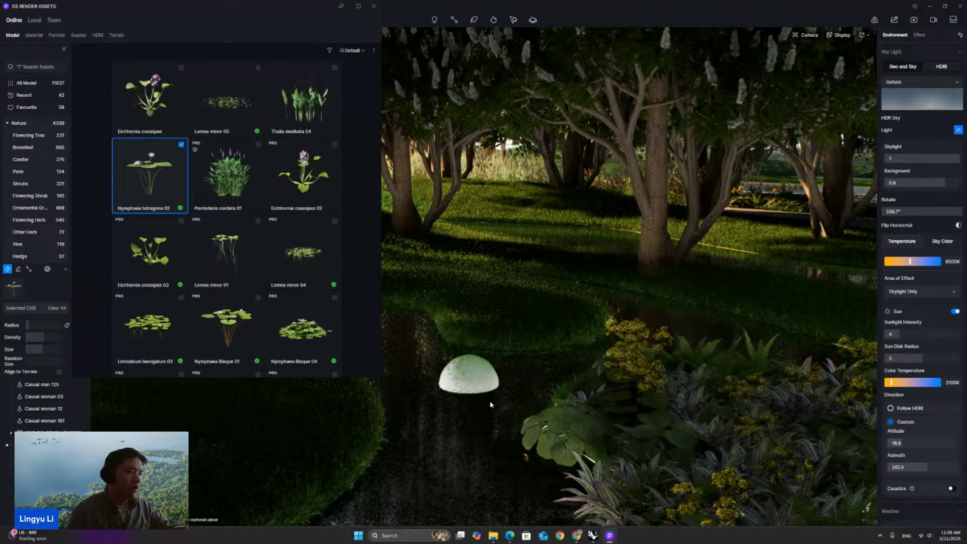
mouse_move(490, 403)
left_mouse_down()
mouse_move(436, 434)
mouse_move(421, 400)
mouse_move(476, 418)
mouse_move(545, 383)
mouse_move(539, 389)
left_mouse_up()
key("Escape")
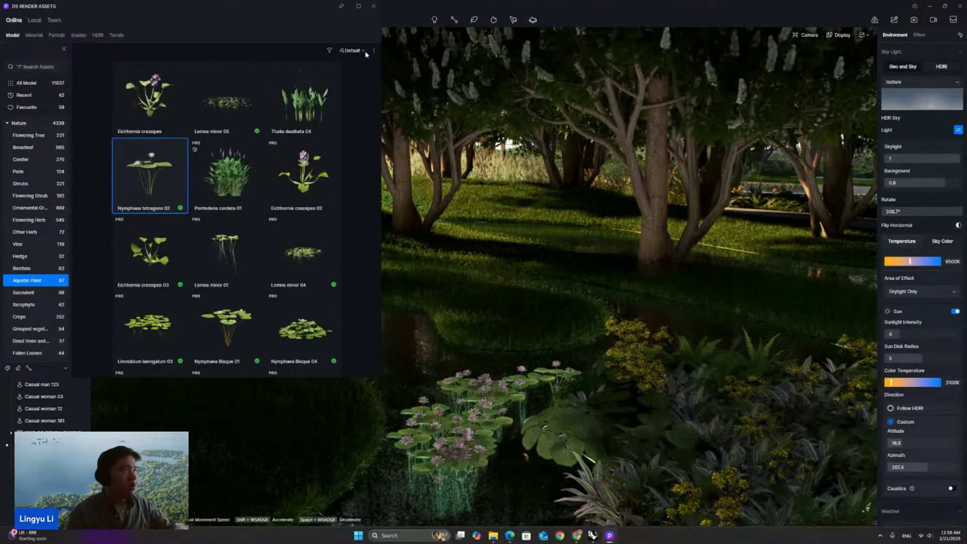
left_click(373, 6)
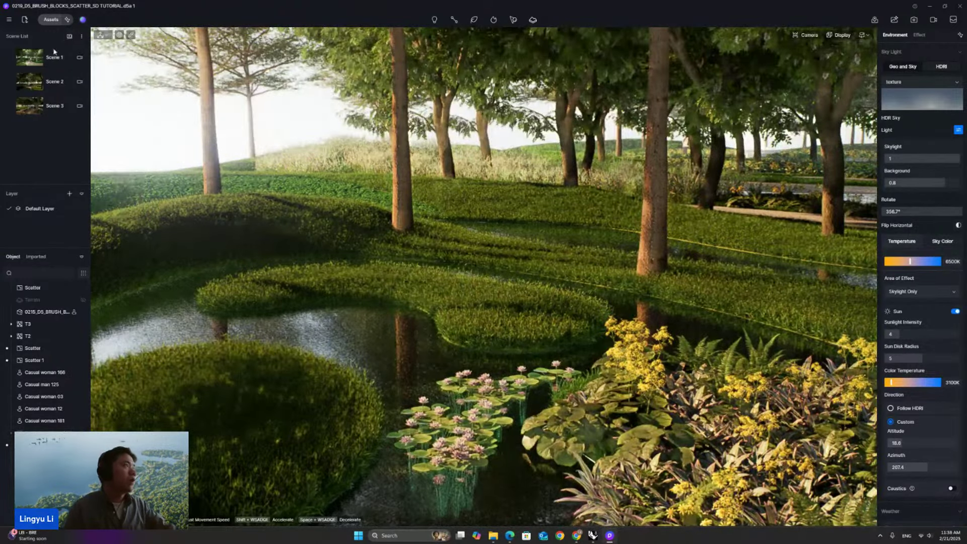
Step: Return to Scene 1 and apply the Exterior-Sunset preset from the D5 Curated collection in Studio
left_click(39, 64)
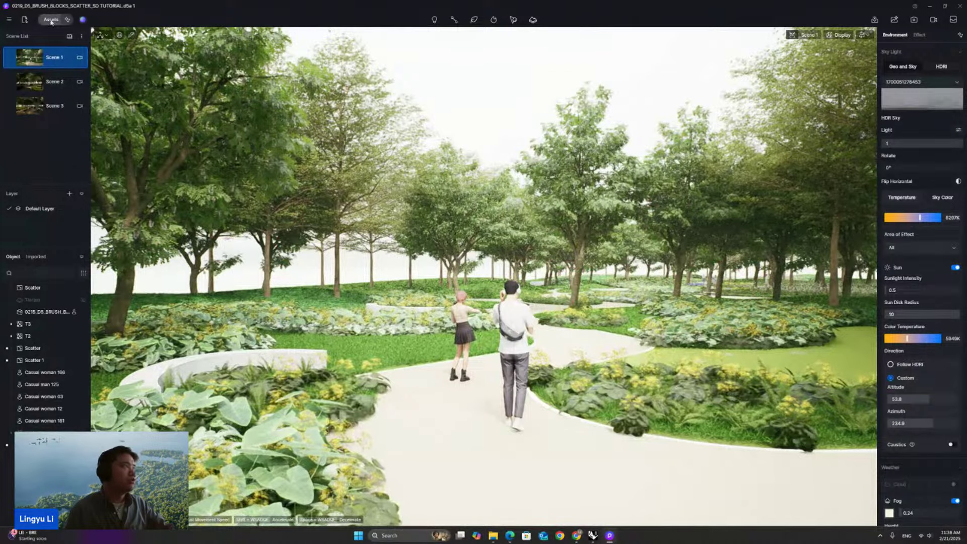
left_click(84, 21)
left_click(468, 159)
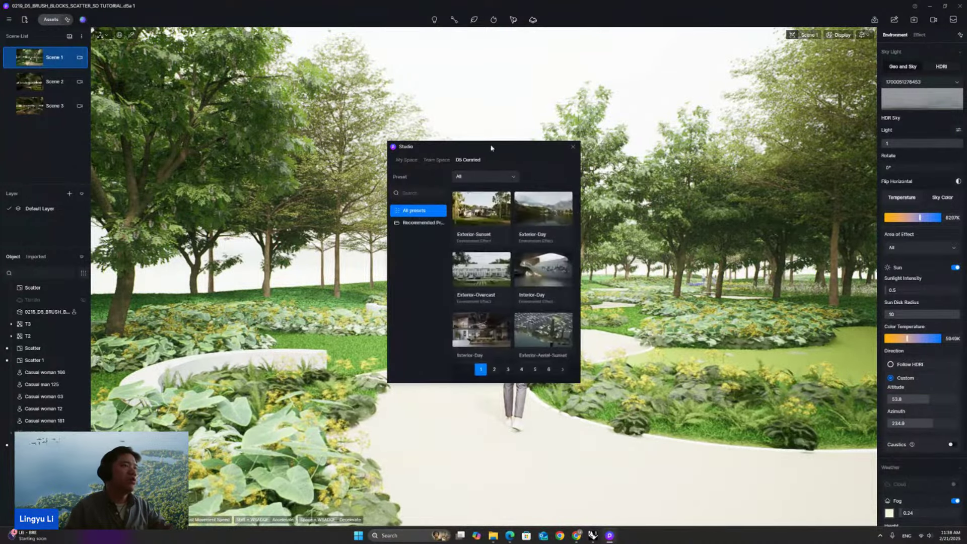
left_click_drag(491, 147, 355, 129)
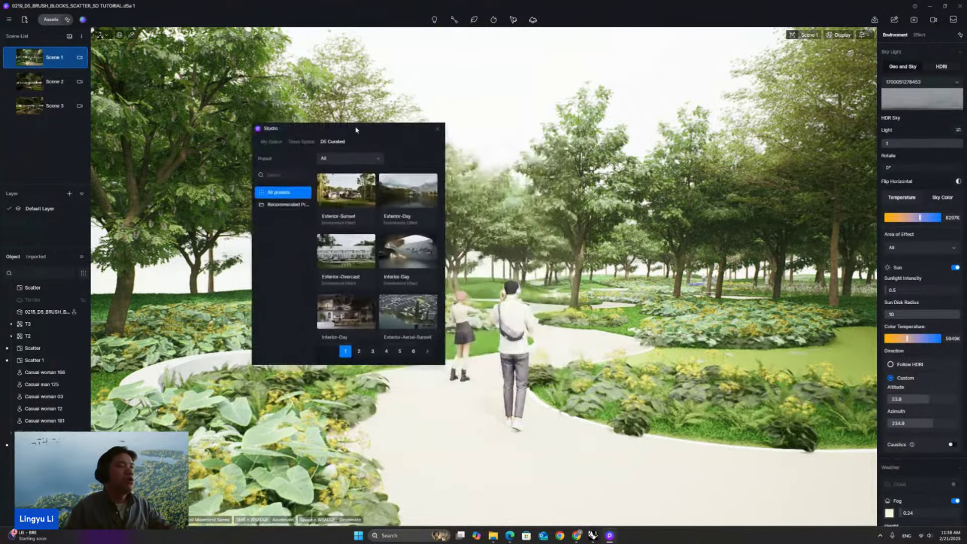
left_click(351, 199)
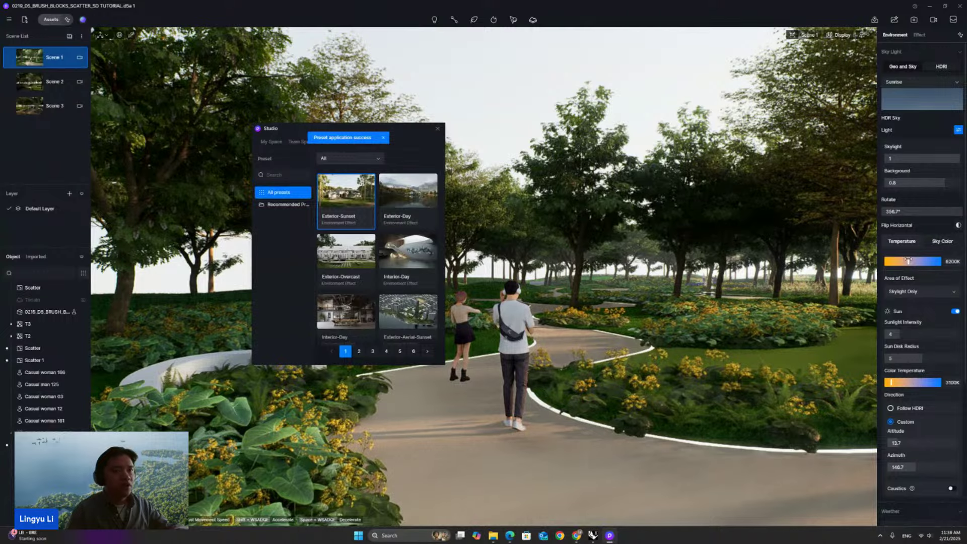
Step: Save the current environment and effect settings to My Space as preset 123 in the MY FILTER folder
left_click(272, 143)
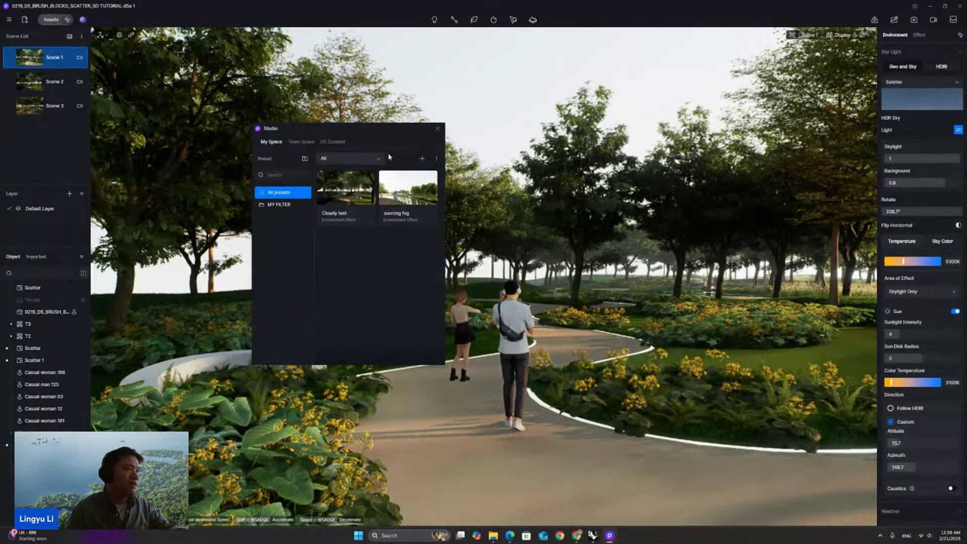
left_click(421, 159)
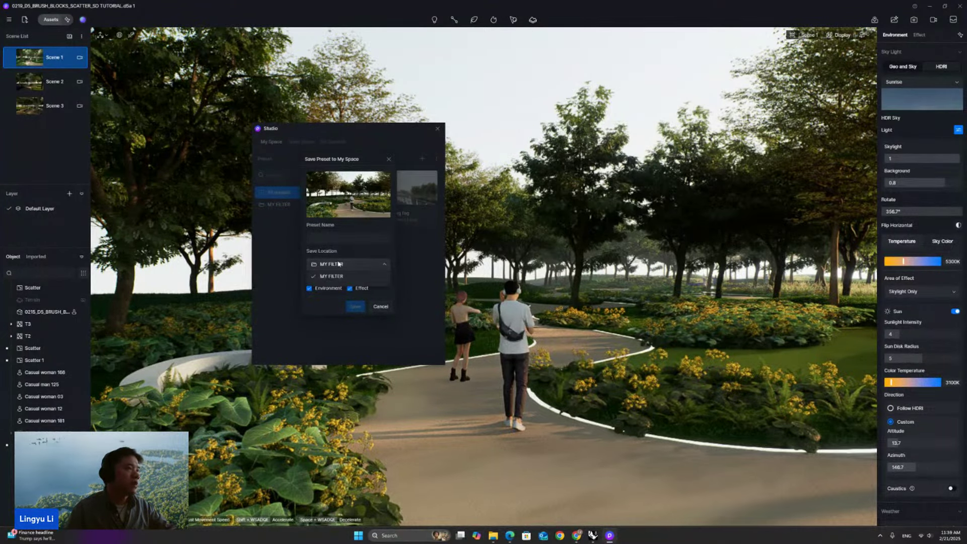
left_click(332, 237)
type("t")
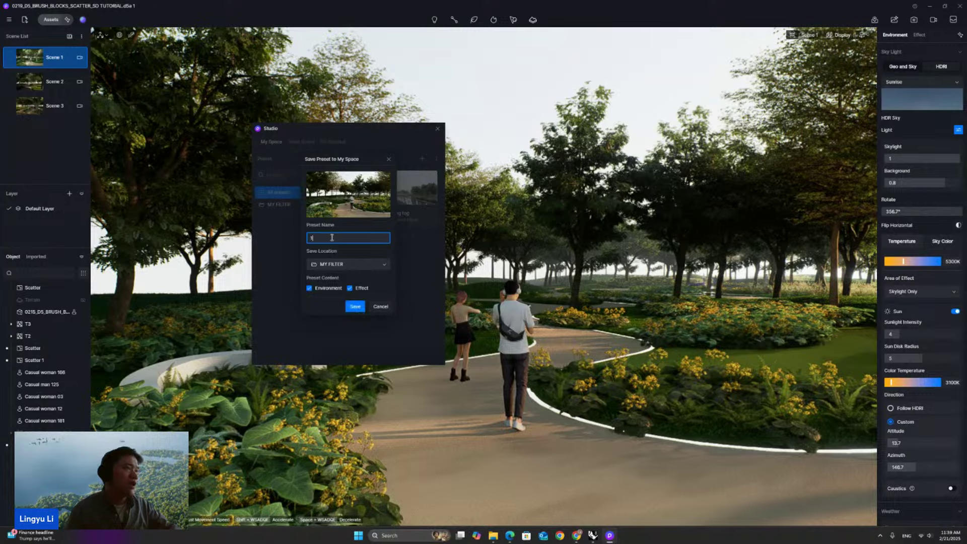
key("Return")
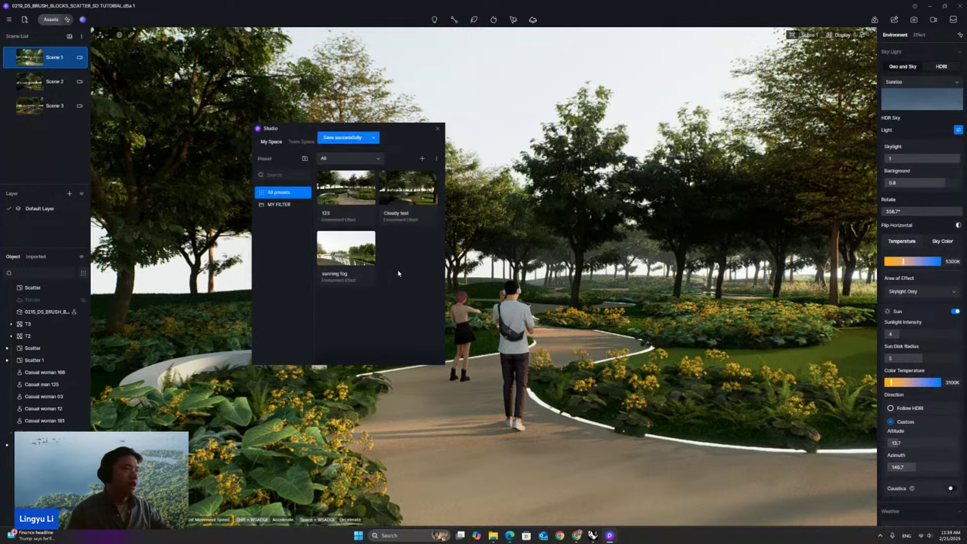
Step: Try the saved sunning fog preset on Scene 1, reapply preset 123 and close Studio
left_click(415, 188)
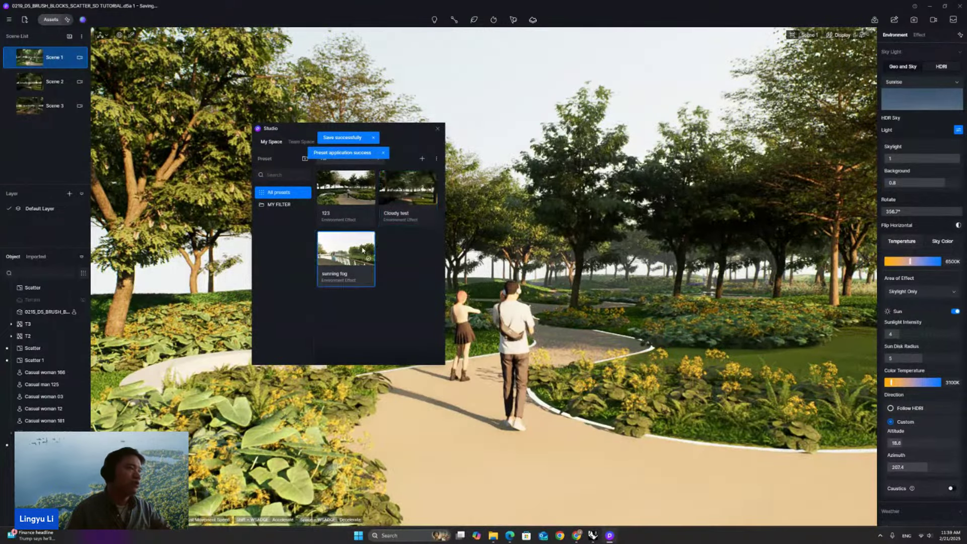
left_click(346, 192)
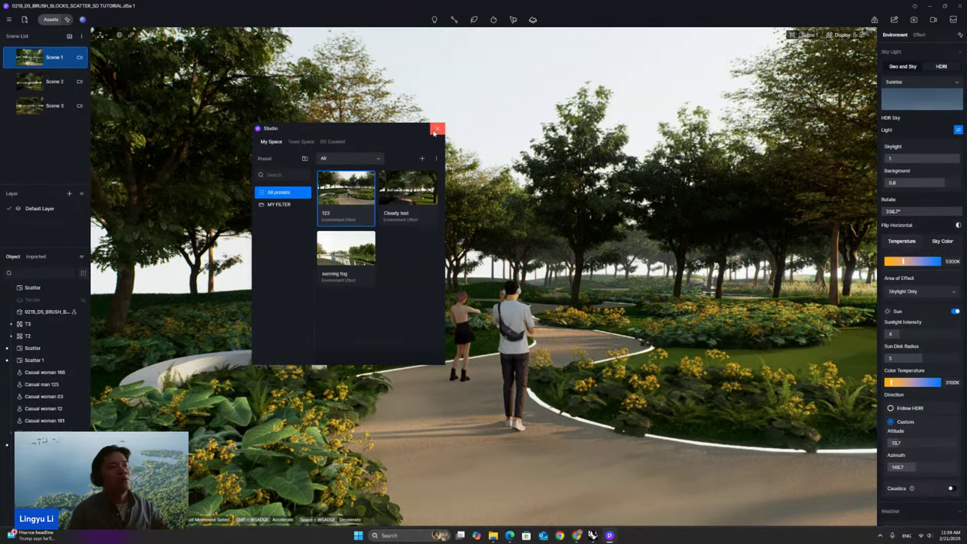
left_click(434, 132)
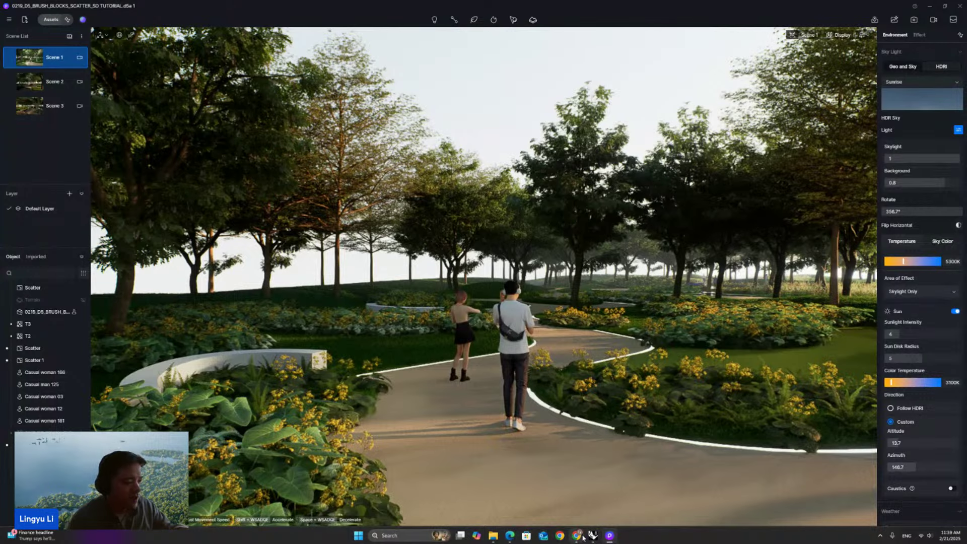
Step: Switch to the landscape visualization presentation in the browser and advance to the Workflow and Advantages slide
left_click(513, 535)
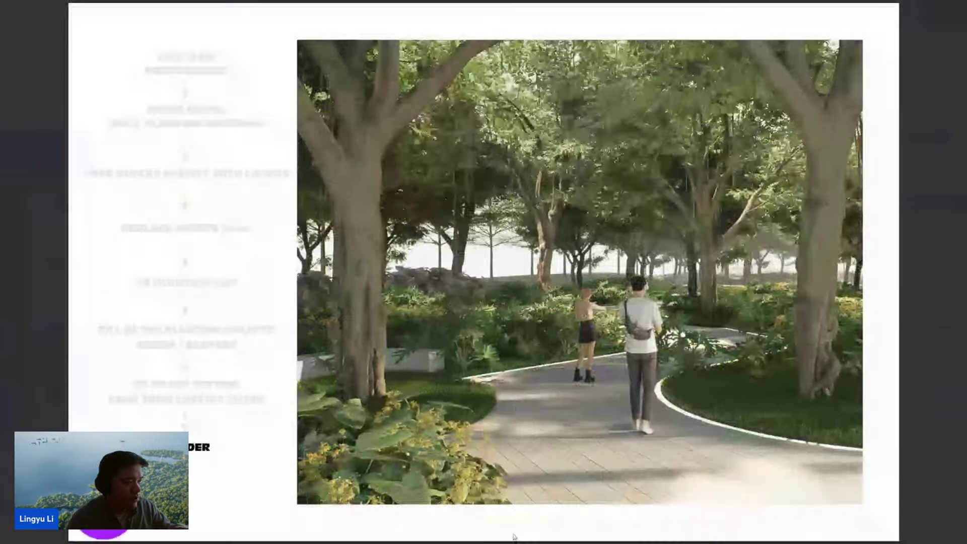
left_click(546, 347)
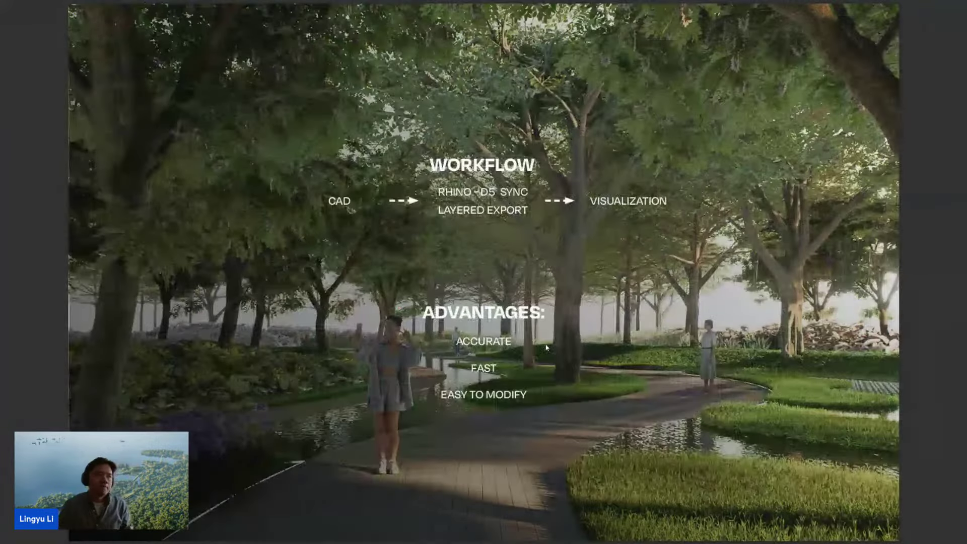
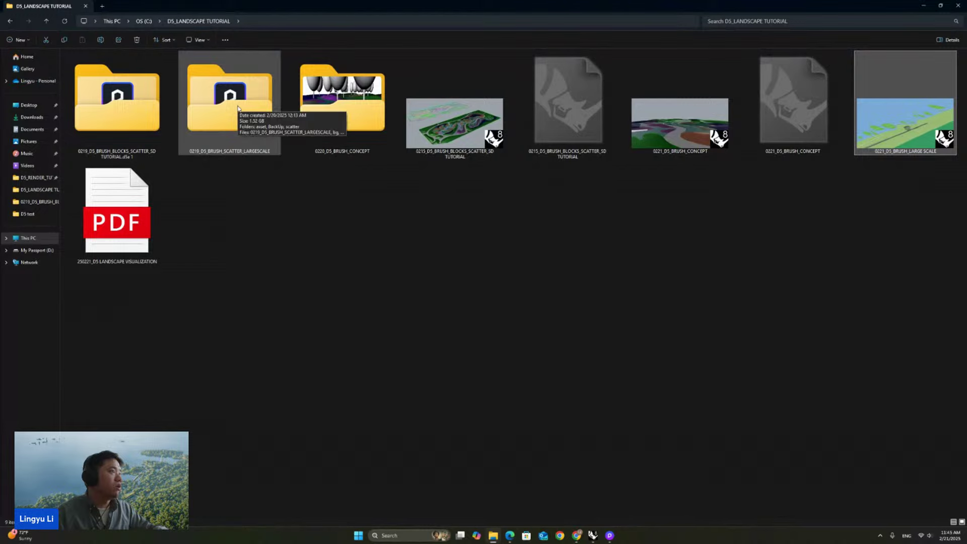
Step: Open the 0219_D5_BRUSH_SCATTER_LARGESCALE project from its folder, closing the current D5 Render project without saving
double_click(239, 107)
left_click(149, 100)
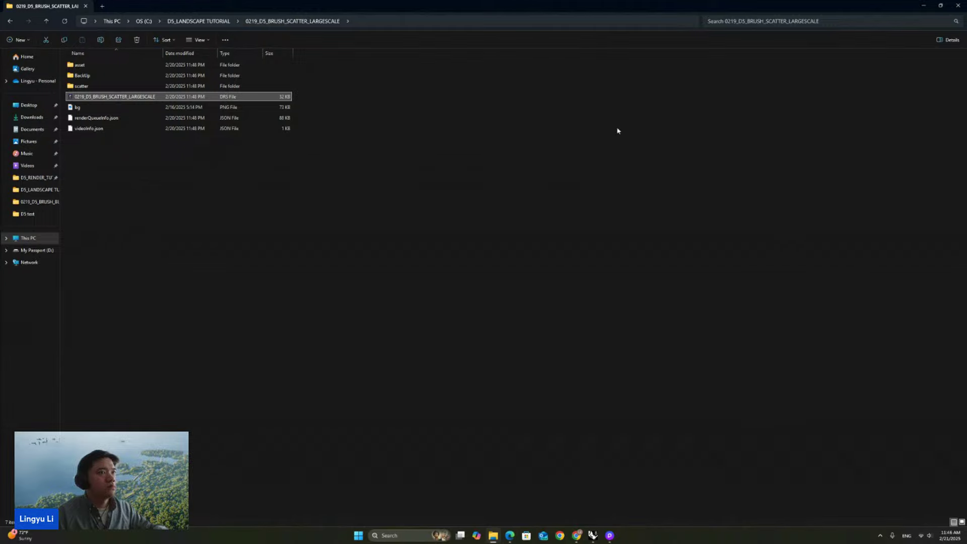
mouse_move(609, 535)
left_click(609, 491)
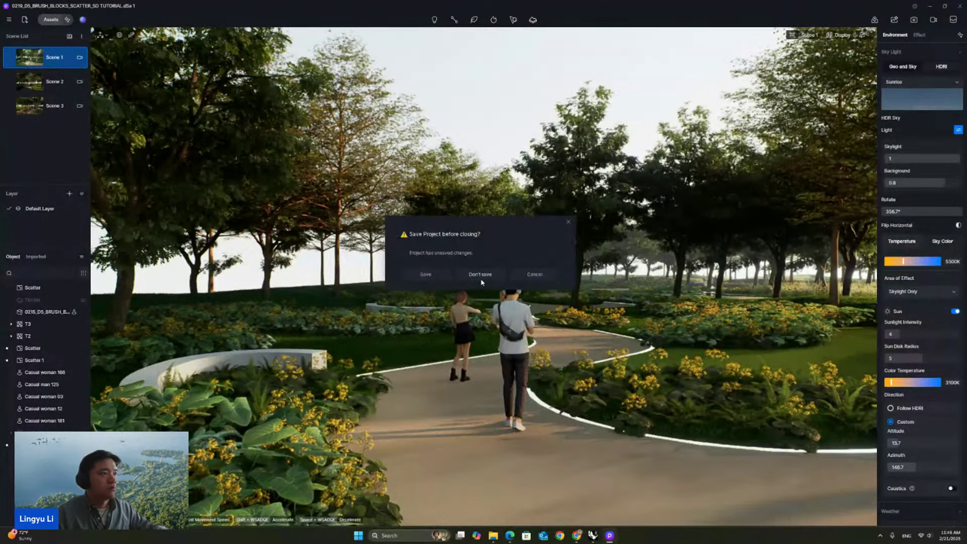
left_click(482, 281)
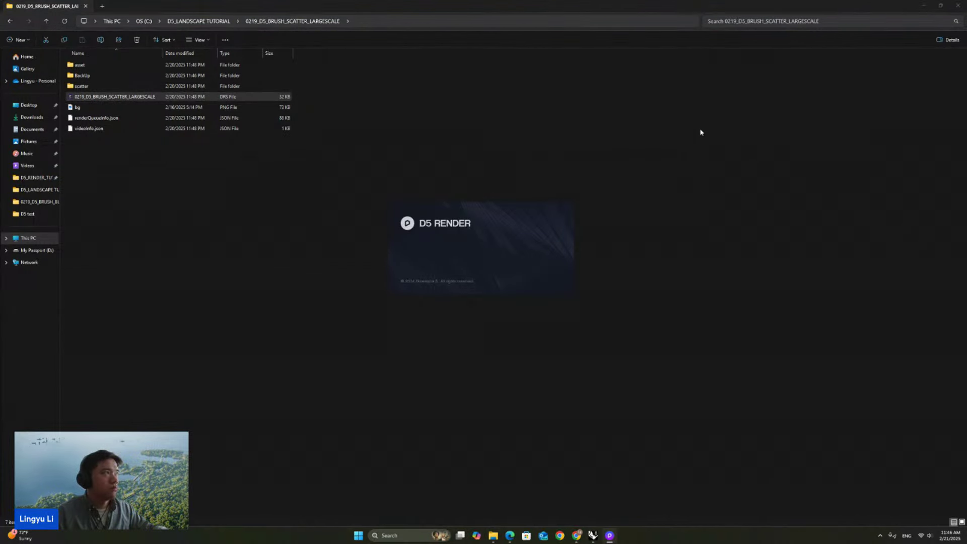
left_click(923, 5)
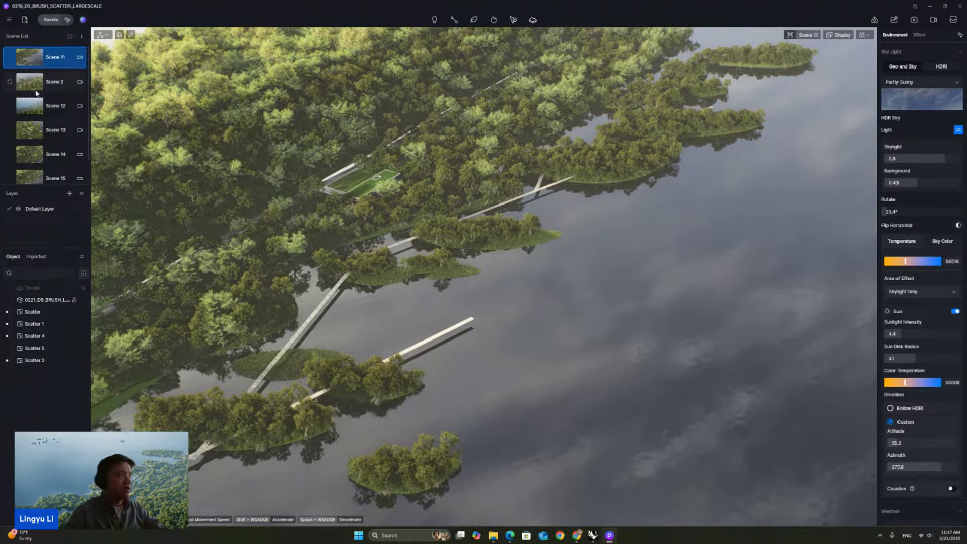
Step: Look through Scenes 2, 12, 13, 14 and 15 of the large-scale project
left_click(37, 84)
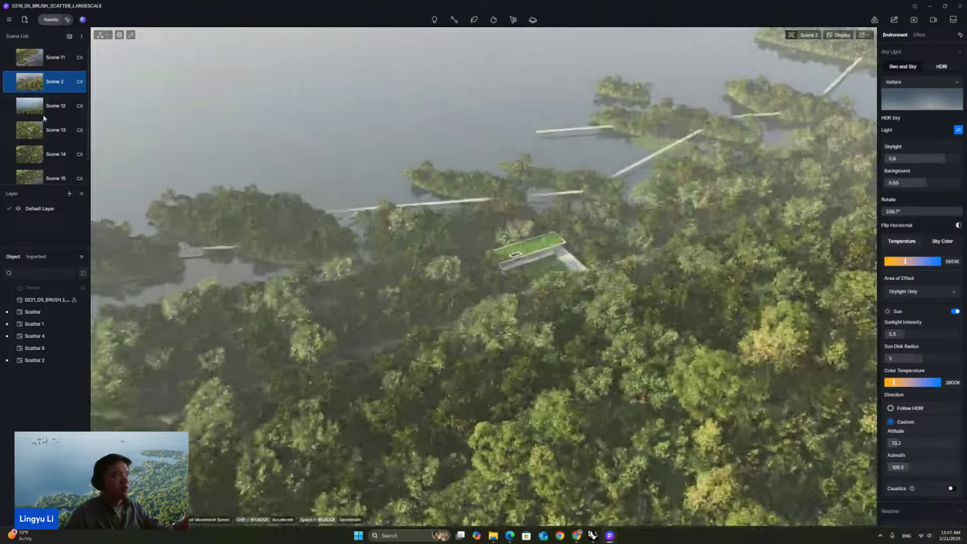
left_click(44, 107)
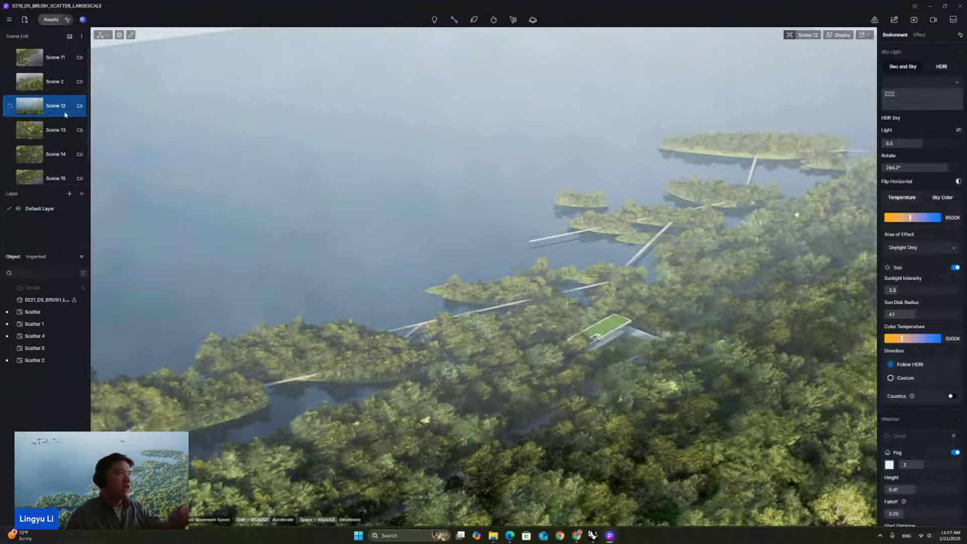
left_click(39, 130)
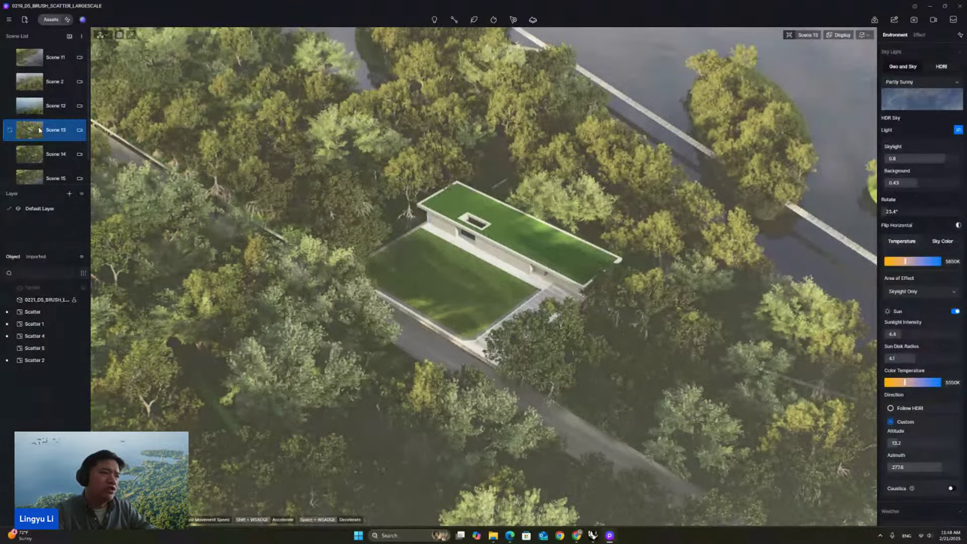
left_click(45, 152)
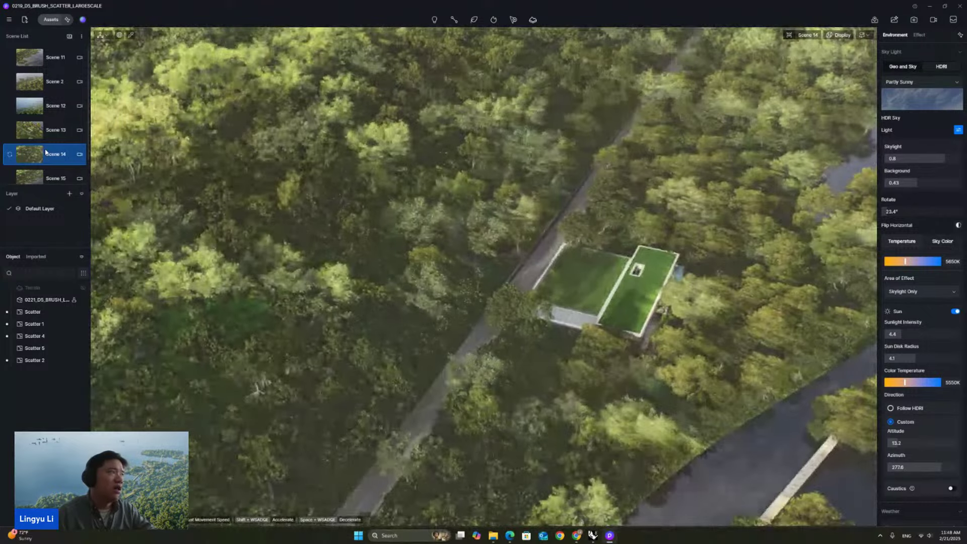
left_click(40, 174)
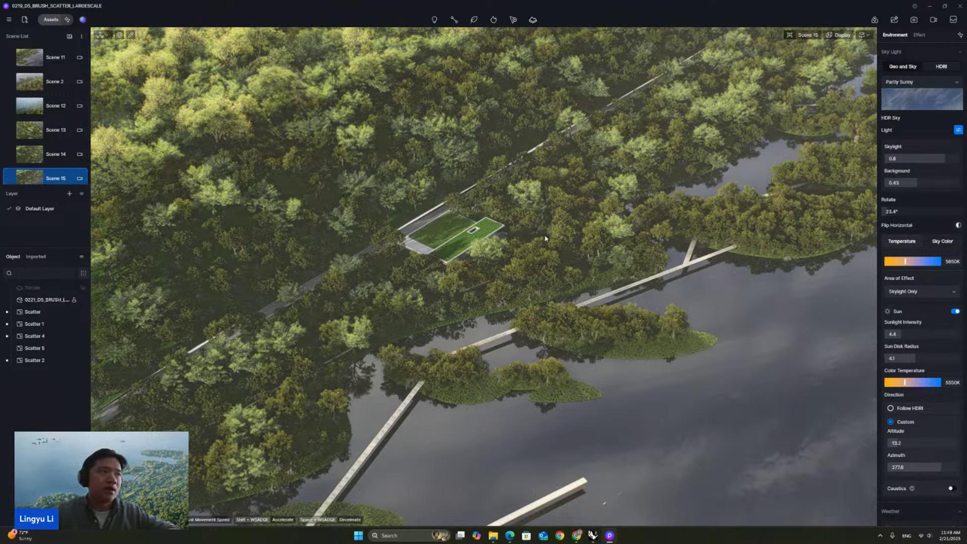
Step: Set up a still image render of Scene 15 with a 16:9 aspect ratio and the 16k preset size
left_click(914, 20)
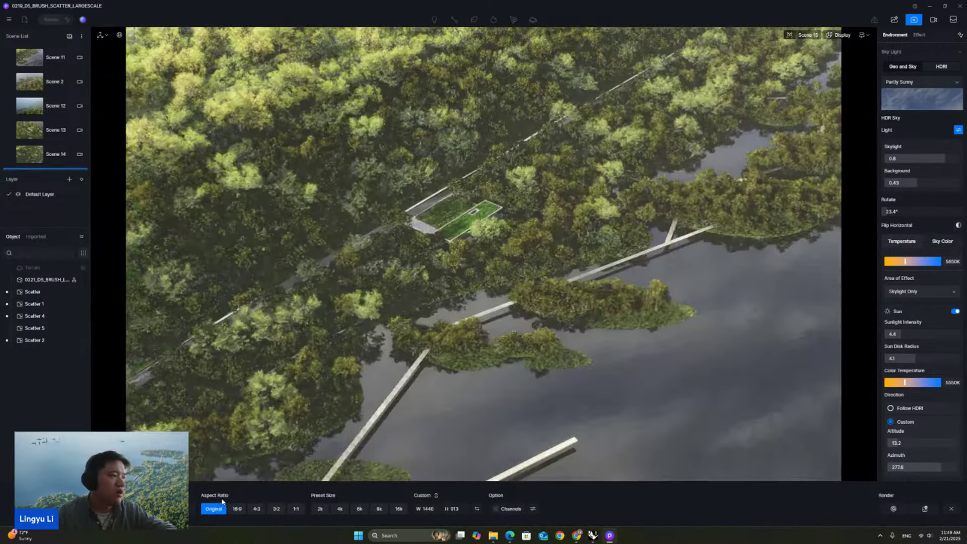
left_click(235, 510)
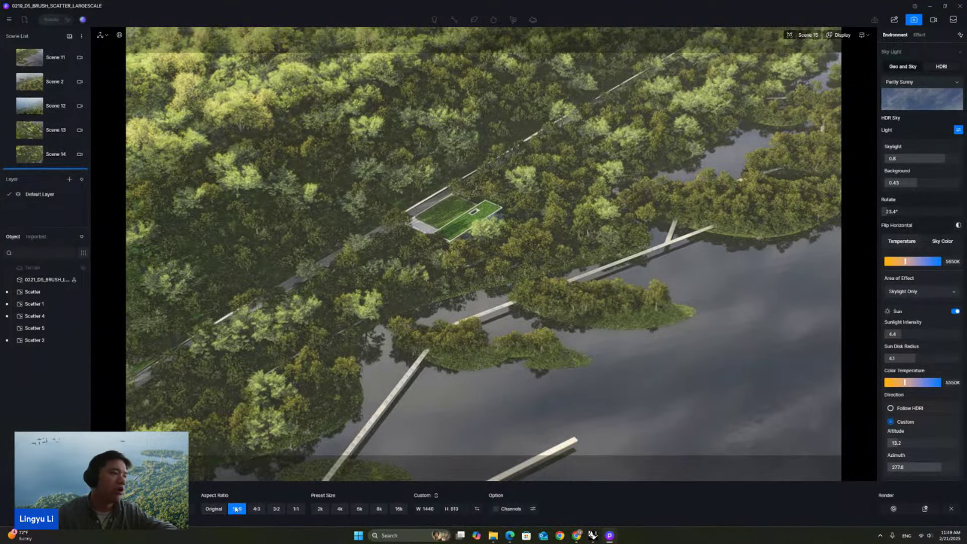
left_click(339, 509)
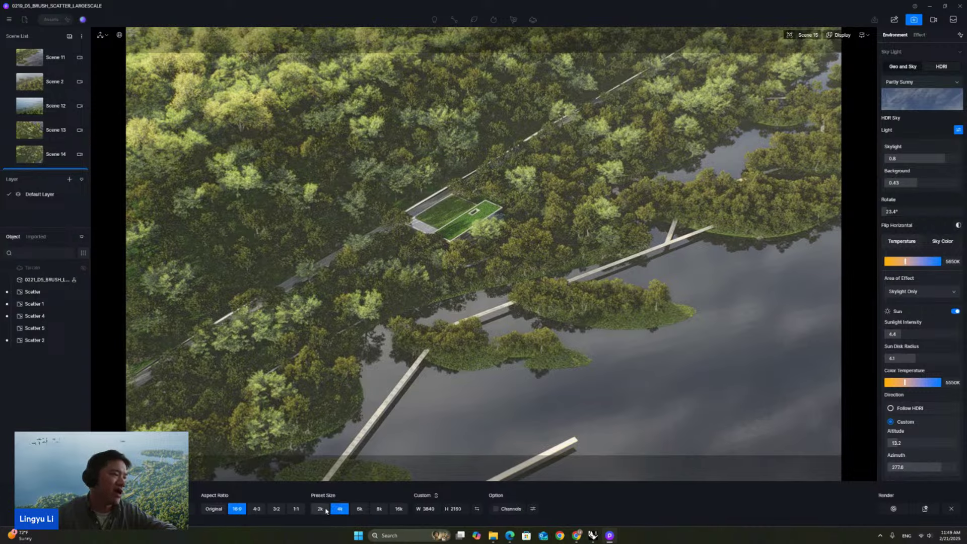
left_click(397, 509)
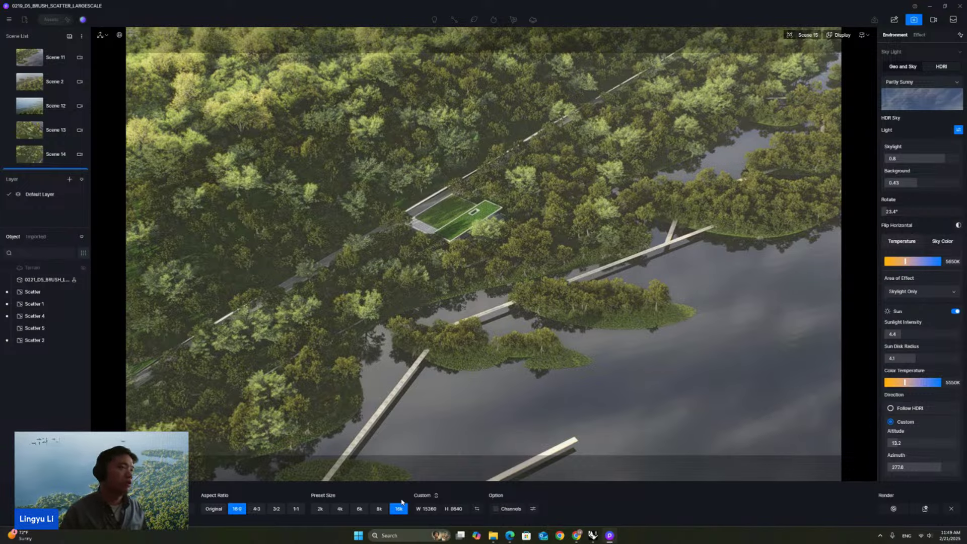
Step: Enable channel output for the image render and include the AI Post Channel
left_click(496, 508)
left_click(532, 509)
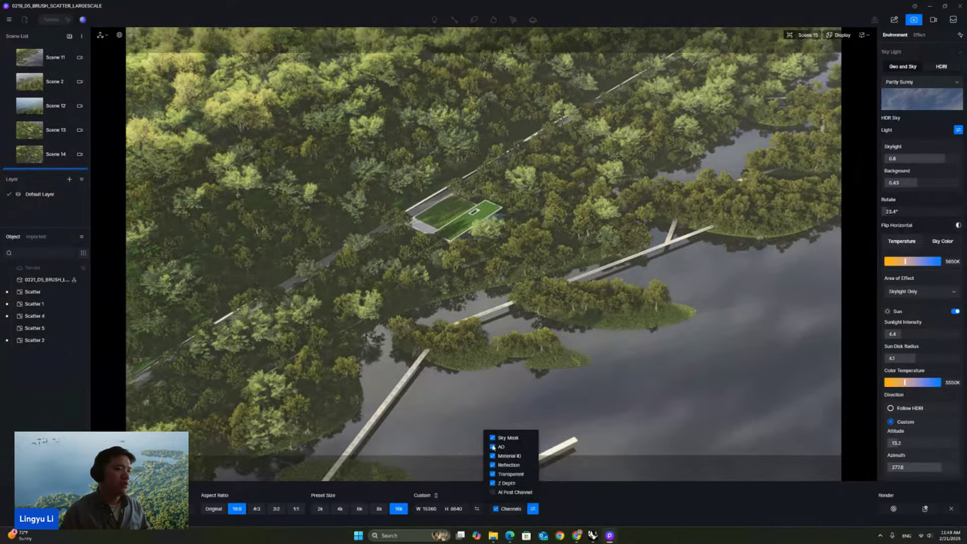
left_click(493, 491)
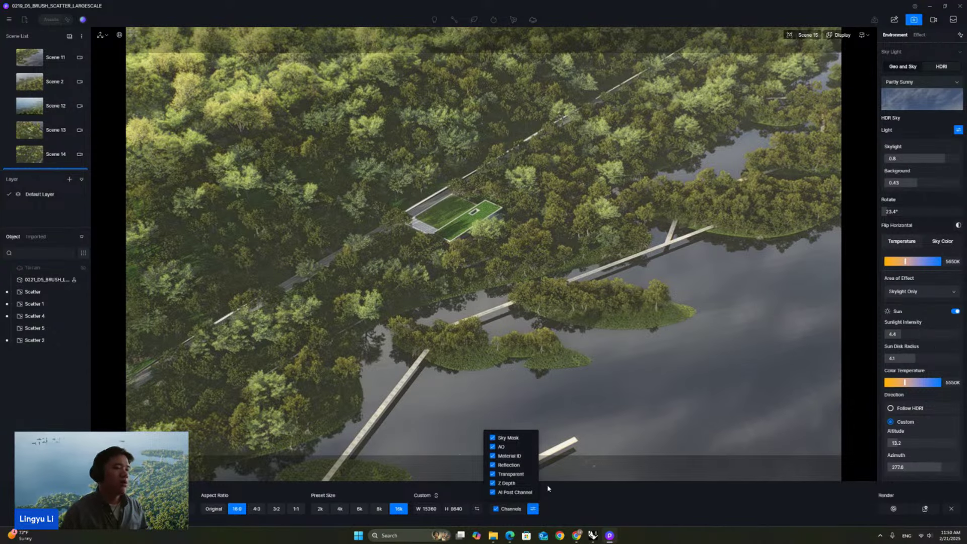
left_click(570, 501)
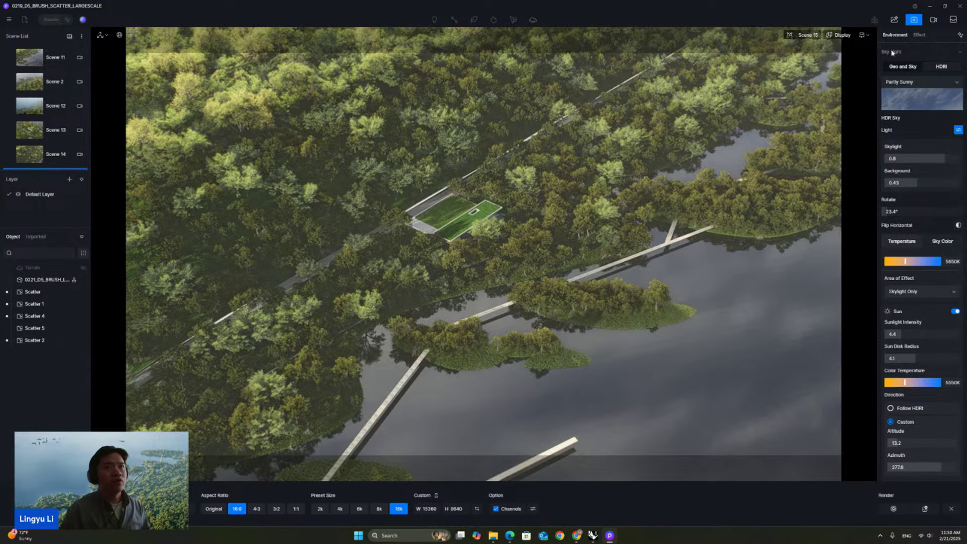
Step: Set the sky light's temperature to 5750K and display the effect settings
left_click_drag(905, 261, 906, 261)
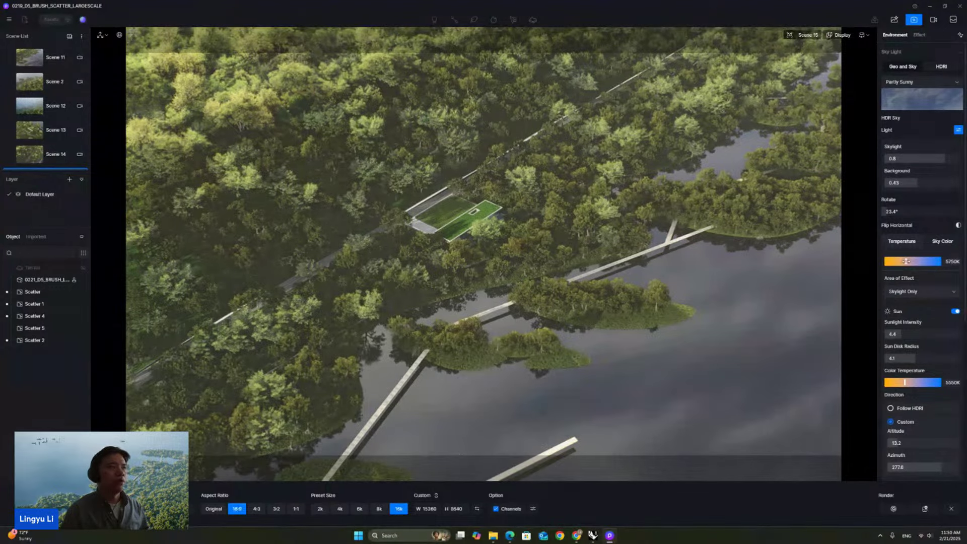
left_click(920, 35)
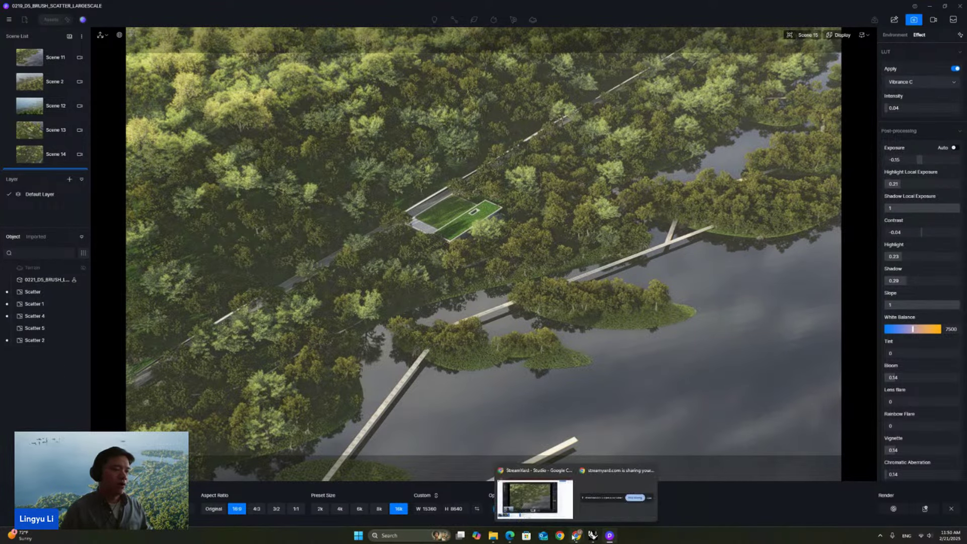
Step: Switch to the landscape presentation in the browser and show the Efficient Strategies for Landscape Rendering slide
left_click(510, 535)
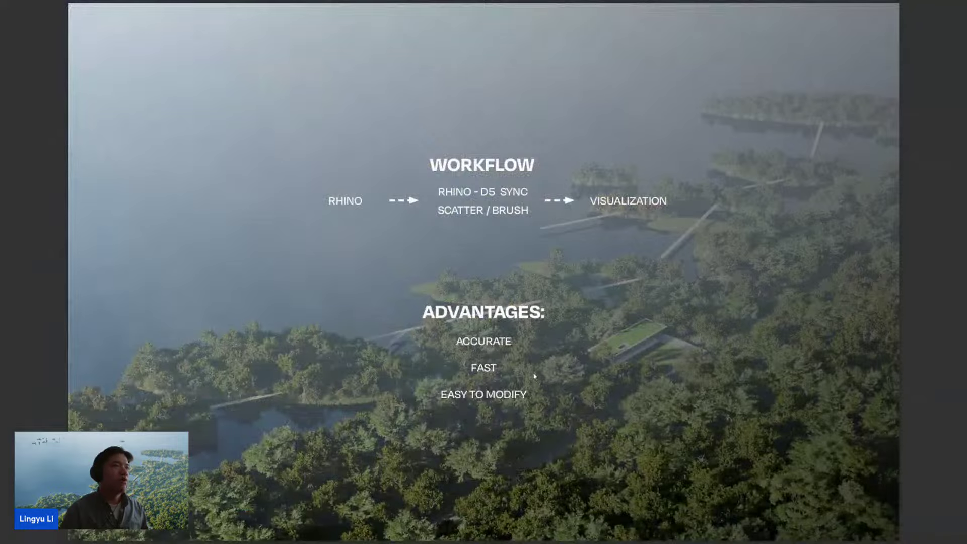
key("Left")
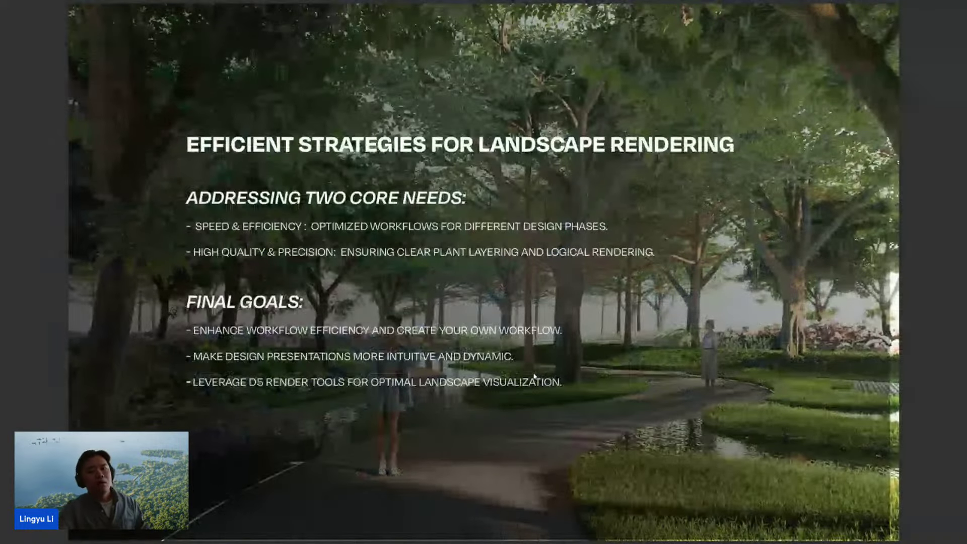
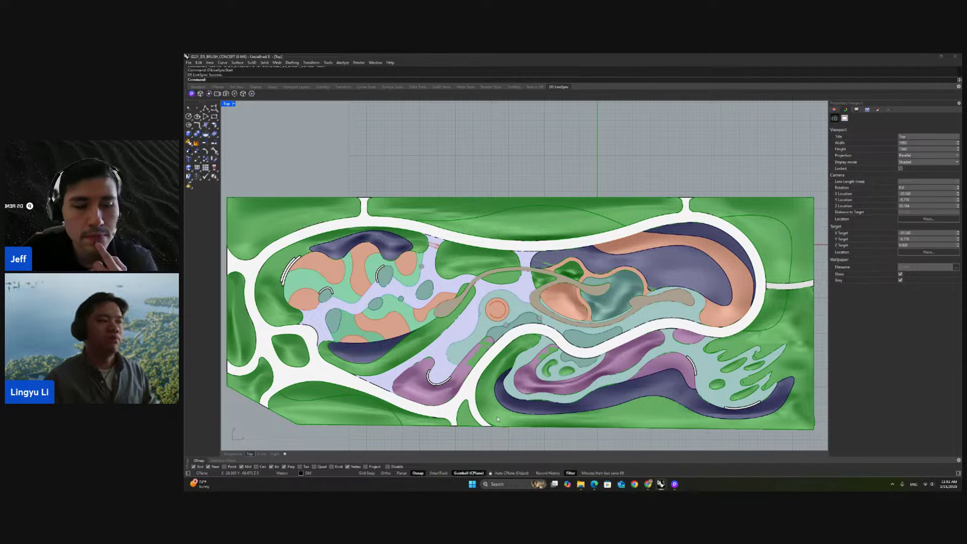
Step: Examine the concept landscape model in Rhino's Perspective view at ground level, then minimize Rhino
mouse_move(648, 484)
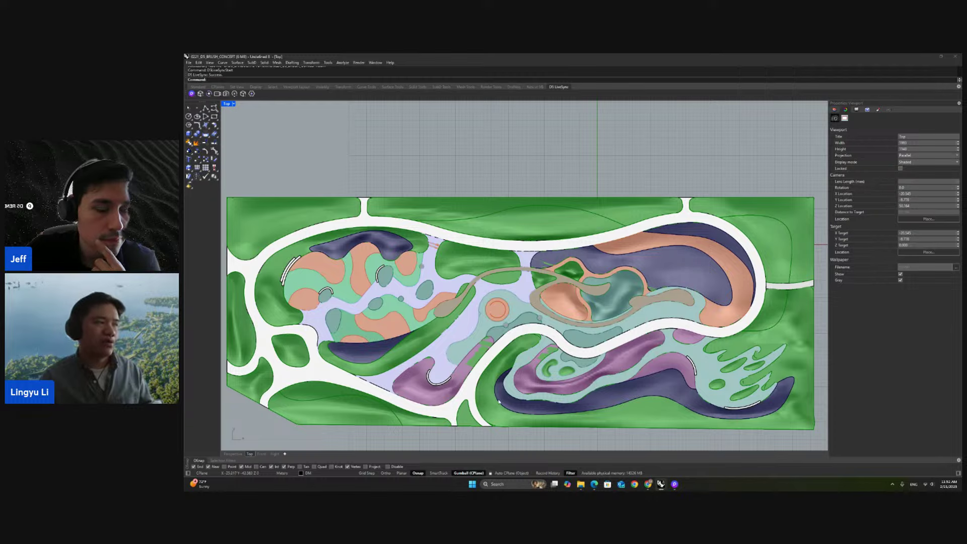
left_click(233, 454)
scroll(511, 307, "up", 5)
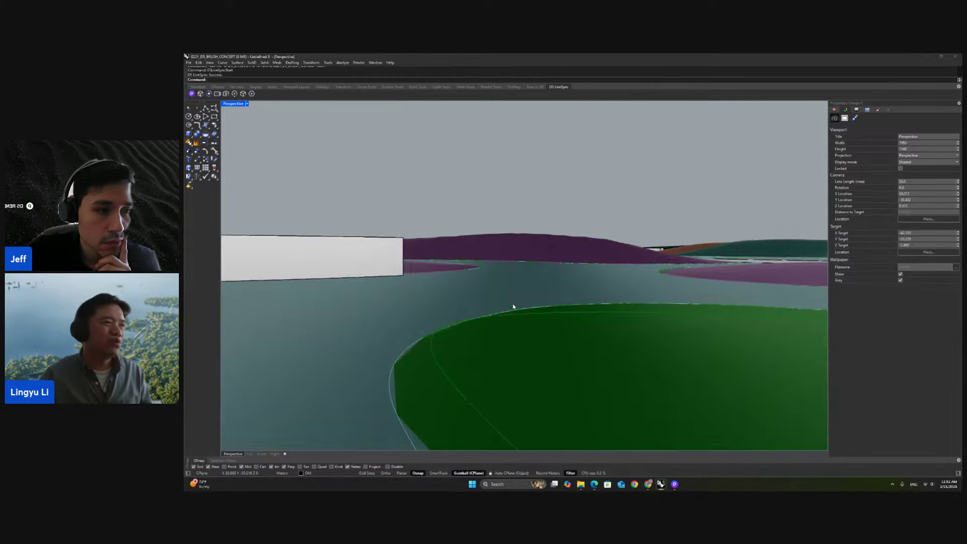
right_click_drag(543, 302, 554, 258)
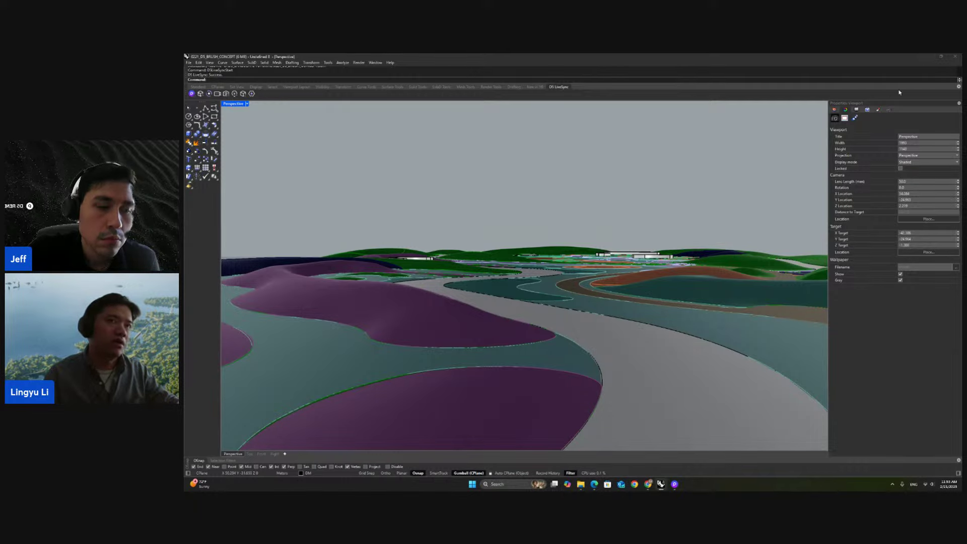
left_click(925, 56)
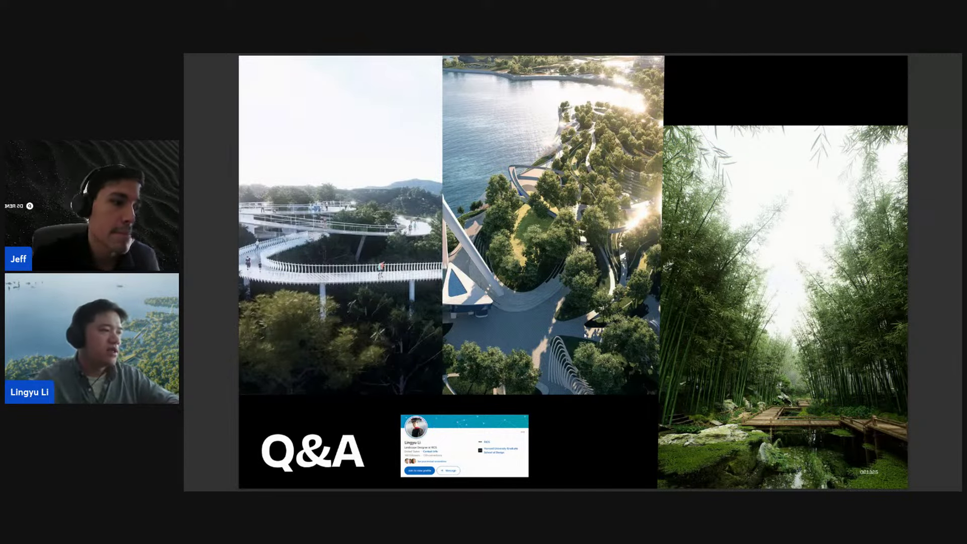
Step: Switch from the presentation to D5 Render and leave the image render mode
key("super")
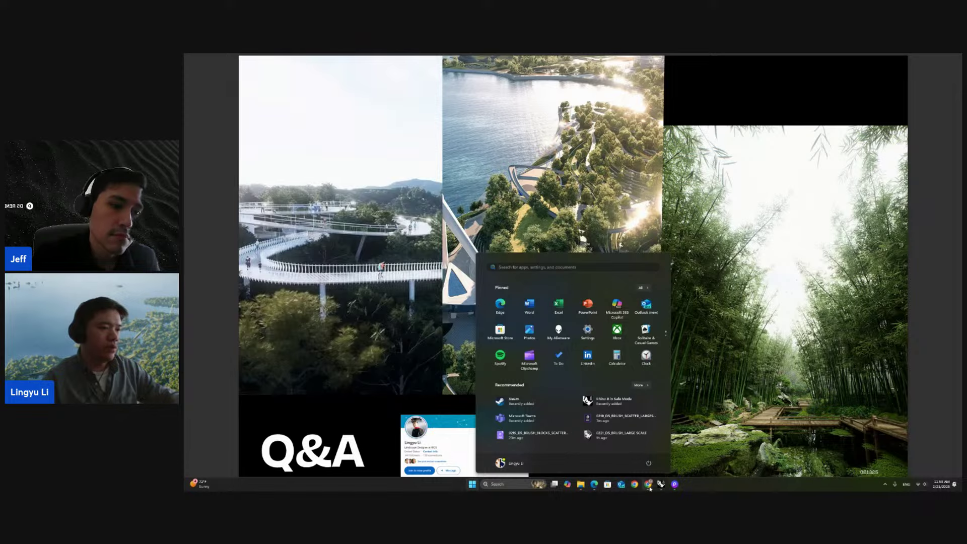
left_click(674, 484)
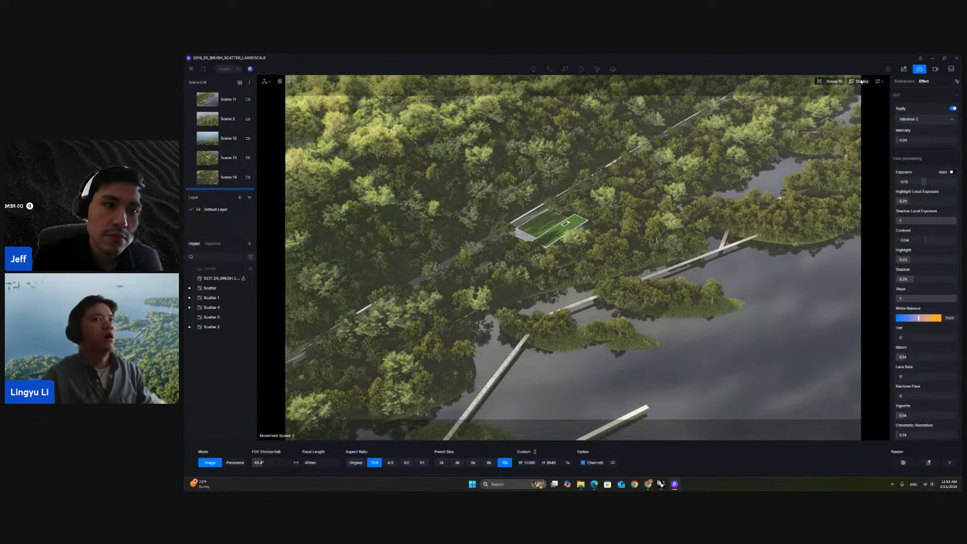
left_click(918, 71)
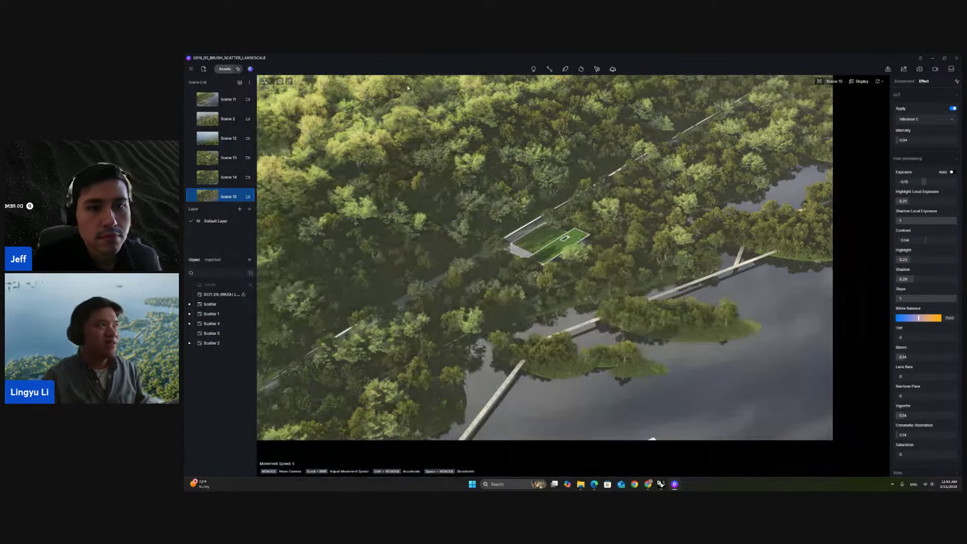
Step: Apply the Exterior-Aerial-Sunset preset from Studio's D5 Curated collection to Scene 15 and move the Studio window off the building
left_click(250, 69)
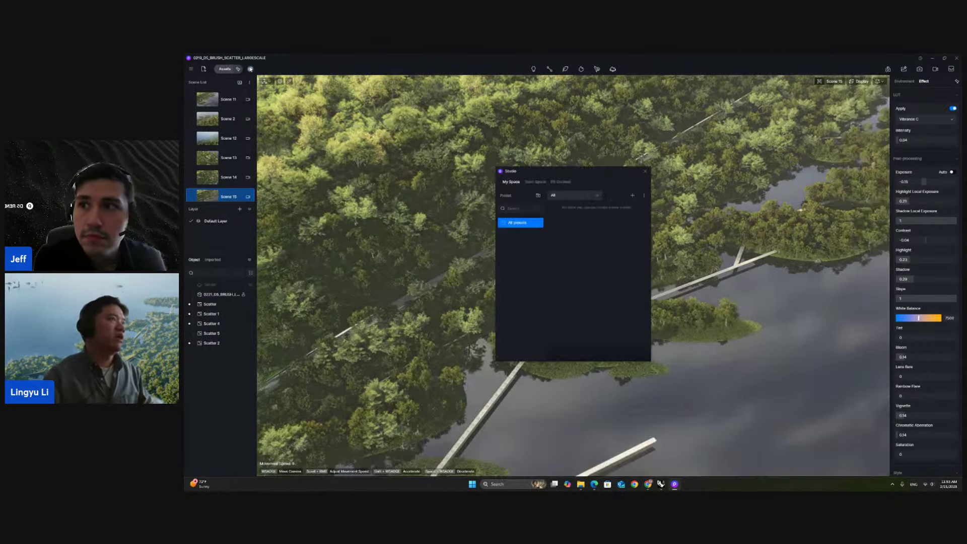
left_click(560, 182)
scroll(605, 226, "down", 3)
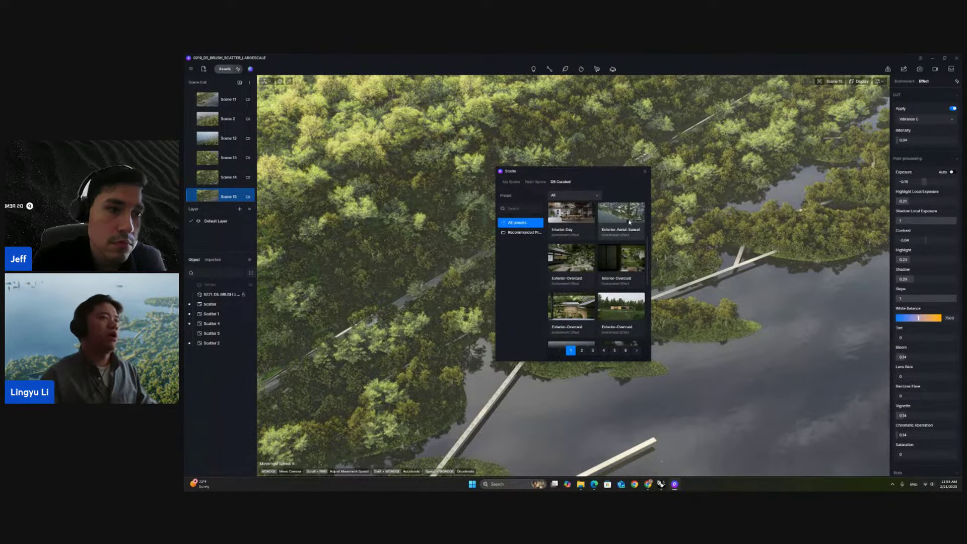
left_click(629, 222)
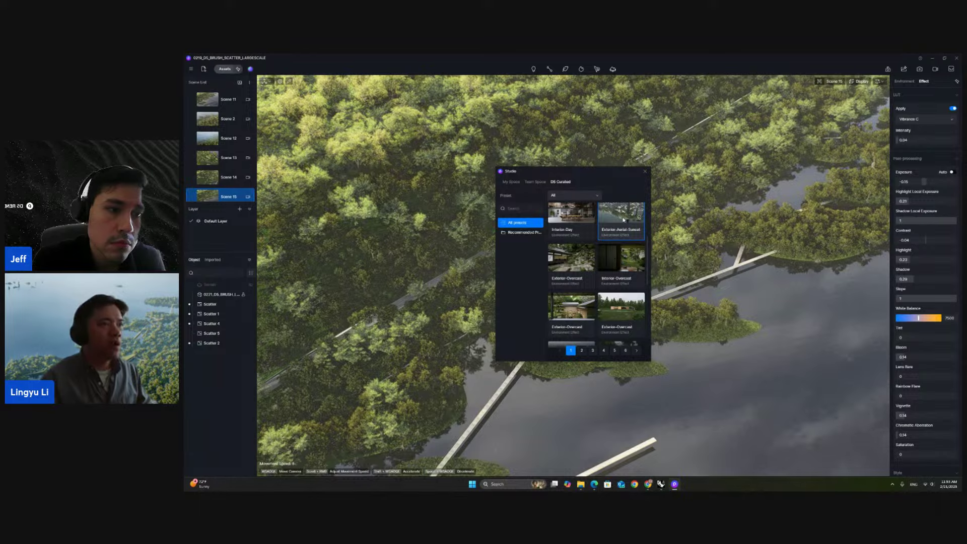
left_click(623, 219)
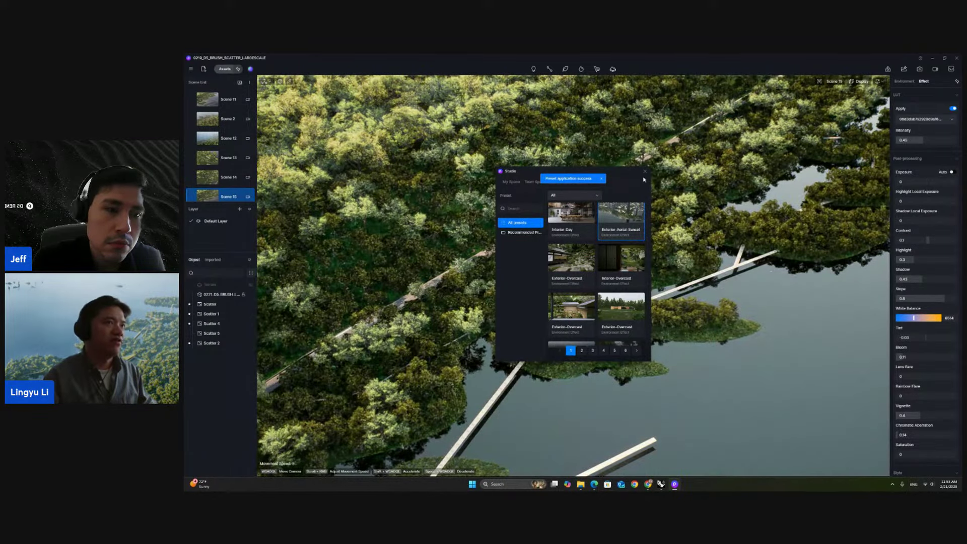
left_click_drag(623, 180, 360, 152)
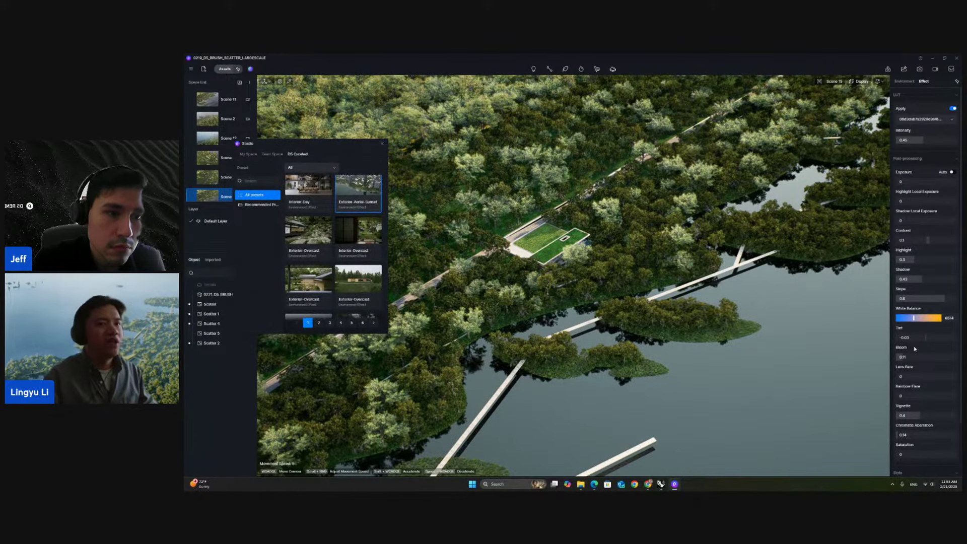
Step: Apply the Interior-Overcast preset to Scene 15 and display its environment settings
left_click(368, 259)
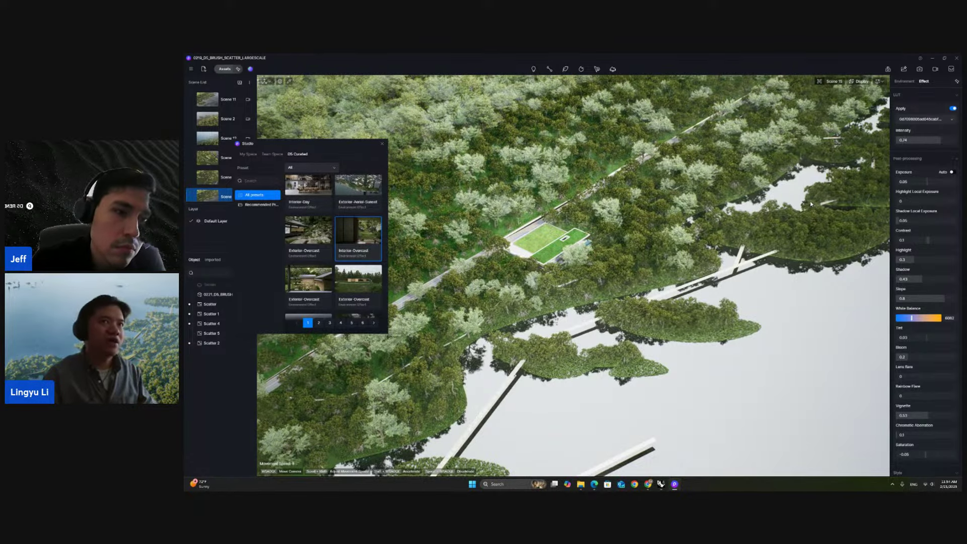
left_click(902, 81)
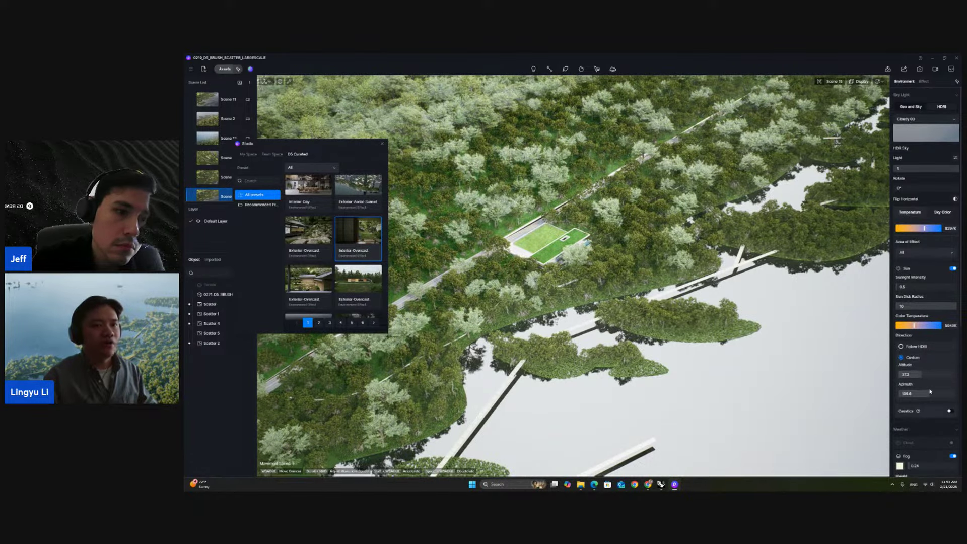
Step: Set the custom sun direction to altitude 50.4 and azimuth 148.7 in Scene 15's environment settings
scroll(926, 386, "down", 2)
scroll(926, 386, "down", 2)
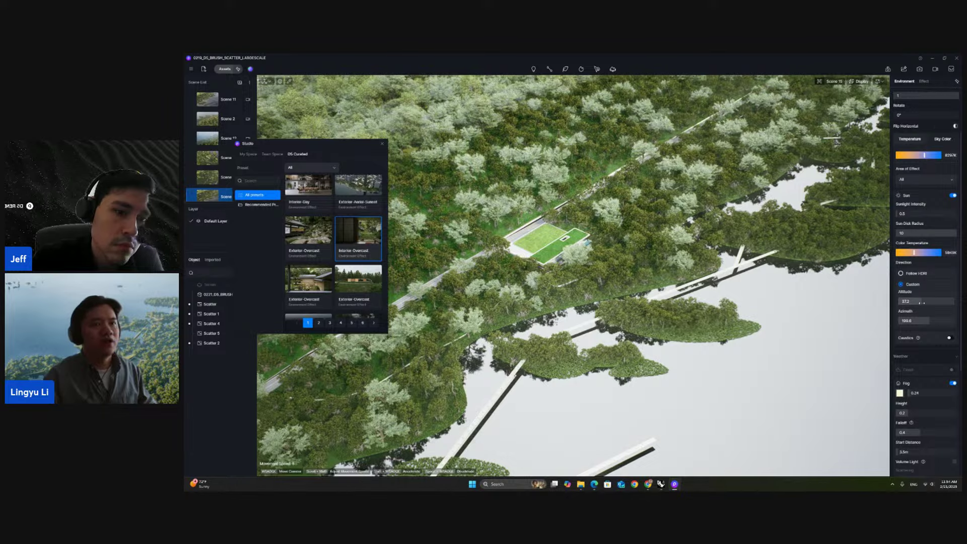
left_click_drag(921, 302, 908, 320)
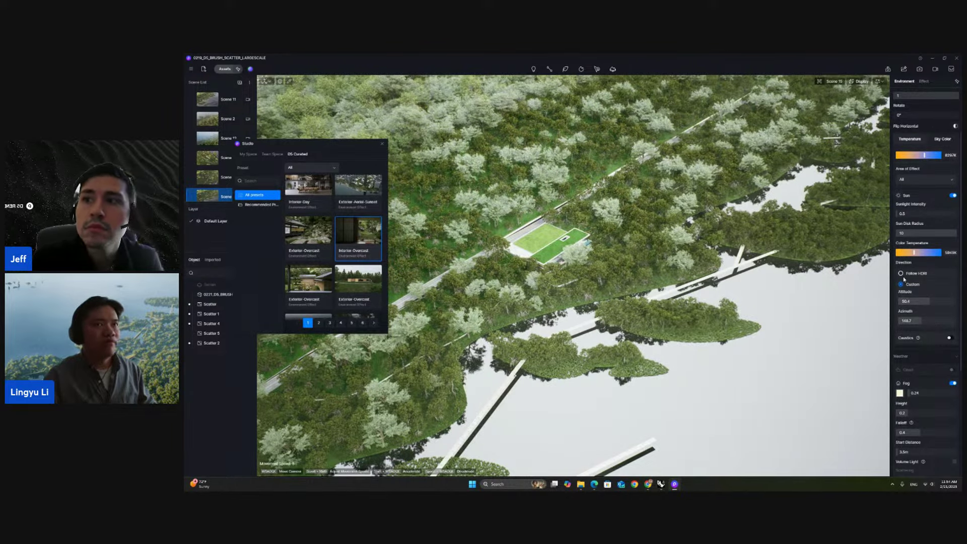
Step: Change the sky HDRI to Midday, then set the fog amount to 1.23 and its height to 0.05
scroll(903, 279, "up", 4)
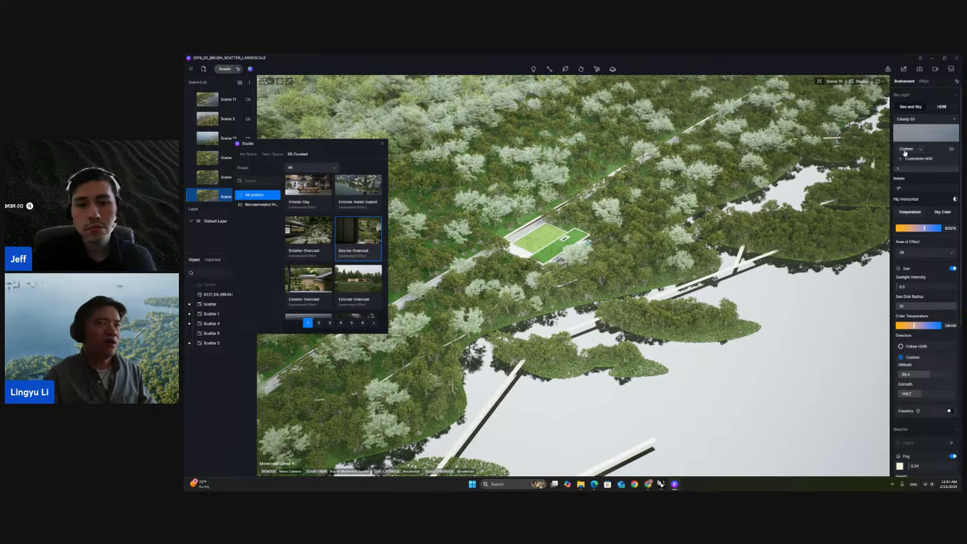
left_click(904, 151)
left_click(909, 158)
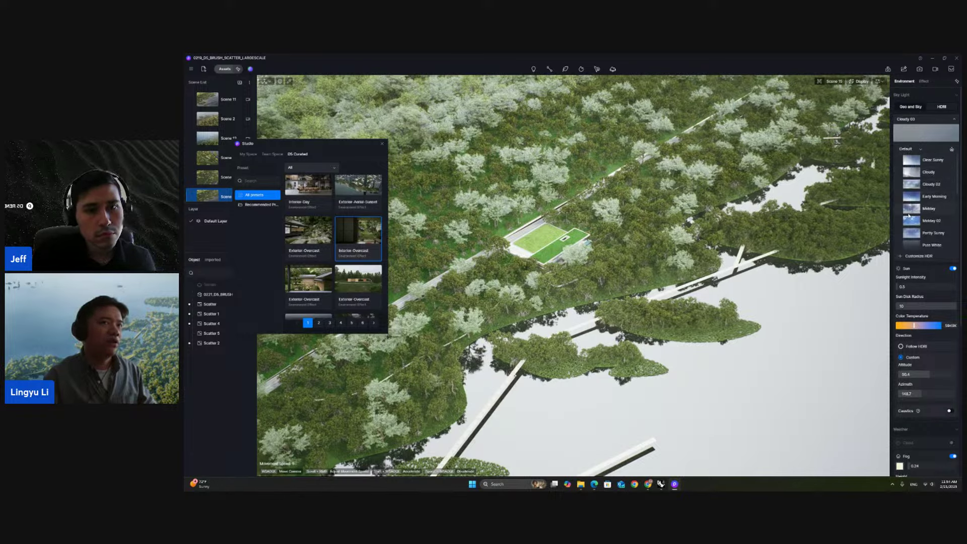
left_click(910, 210)
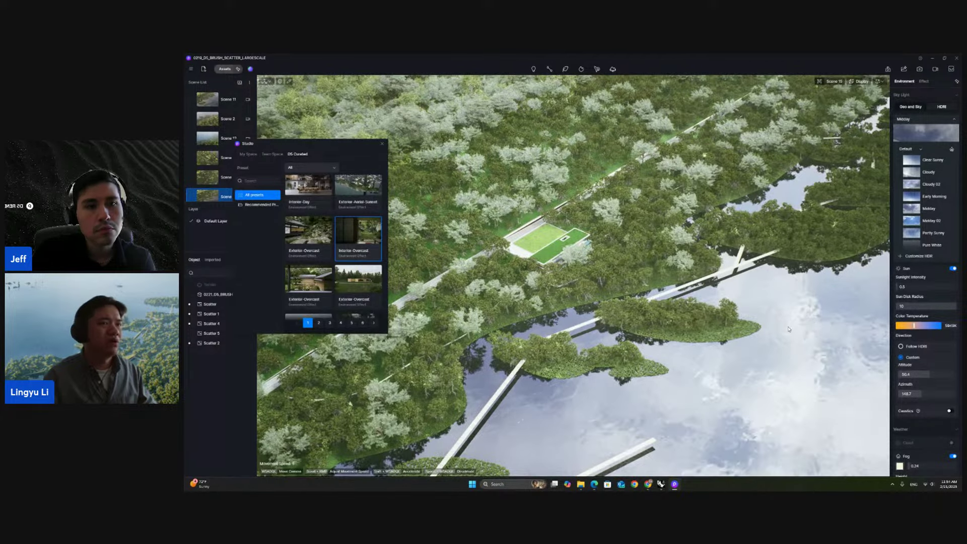
scroll(912, 367, "down", 4)
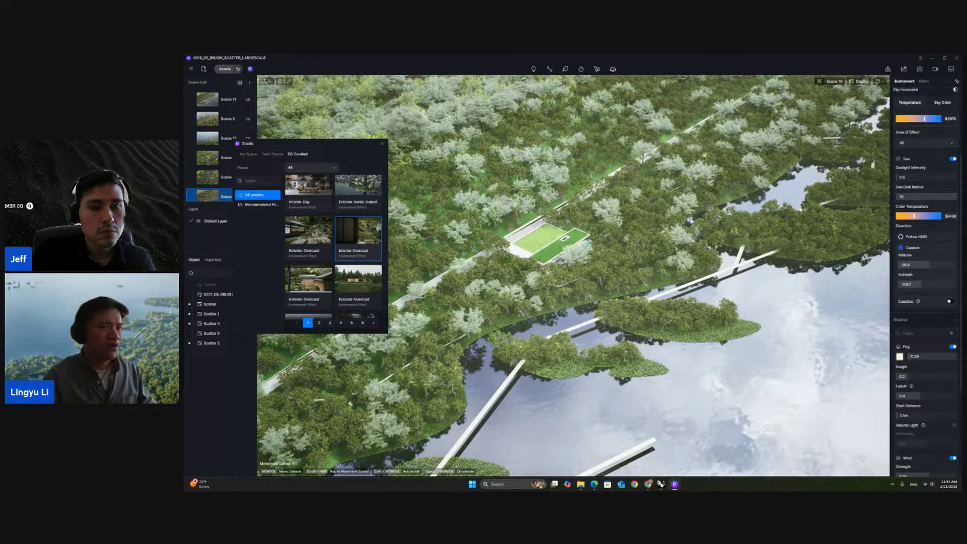
left_click_drag(912, 356, 898, 375)
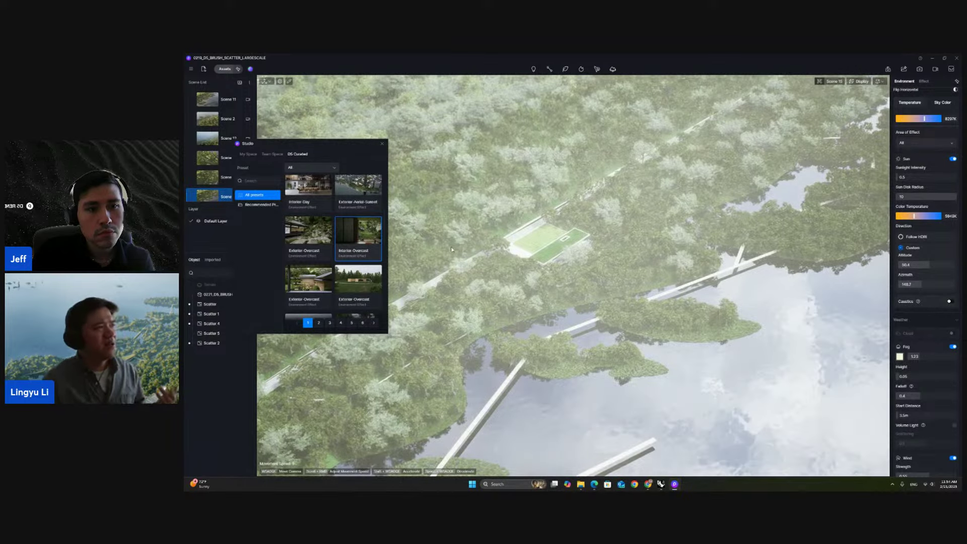
Step: Apply the Exterior-Day preset from the D5 Curated collection, turn the camera slightly, and return to the Q&A slide
scroll(334, 233, "up", 3)
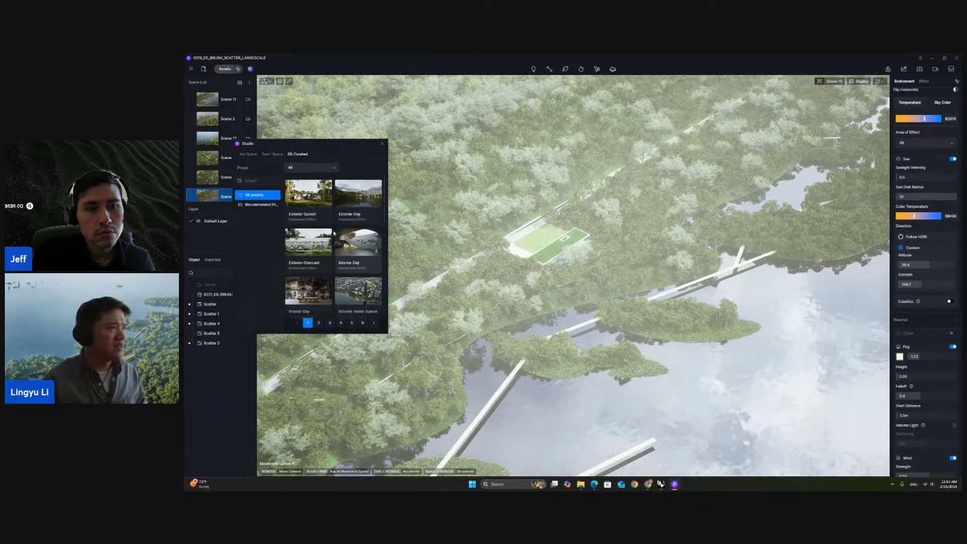
left_click(349, 205)
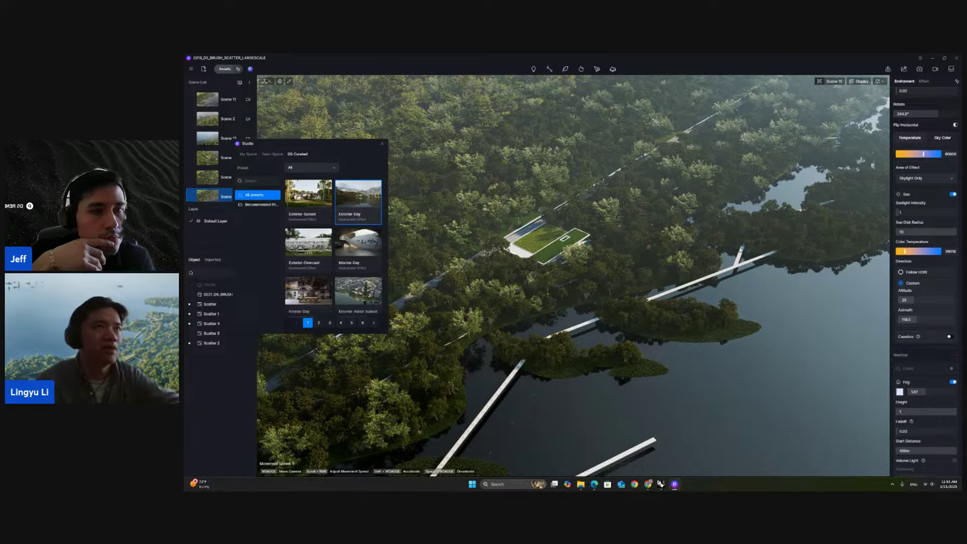
right_click_drag(740, 250, 755, 259)
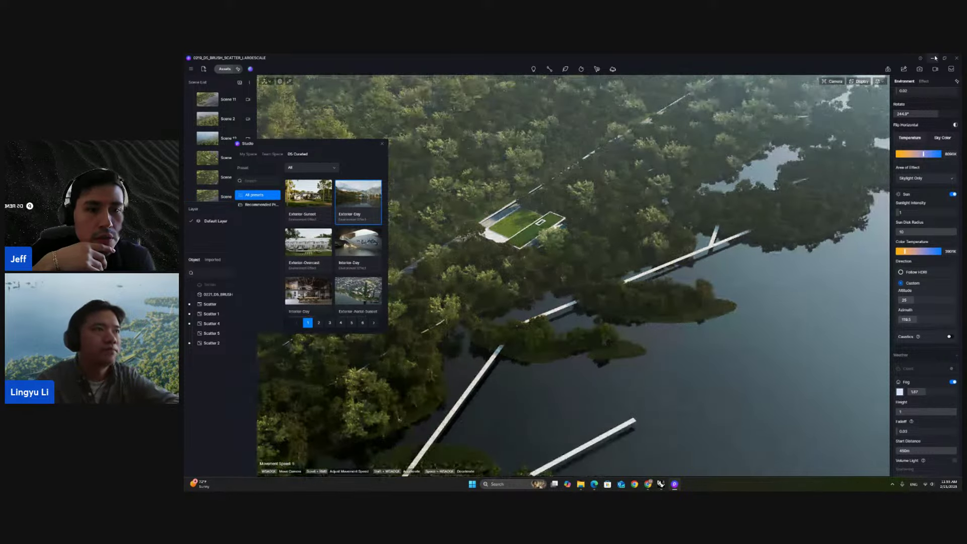
left_click(933, 59)
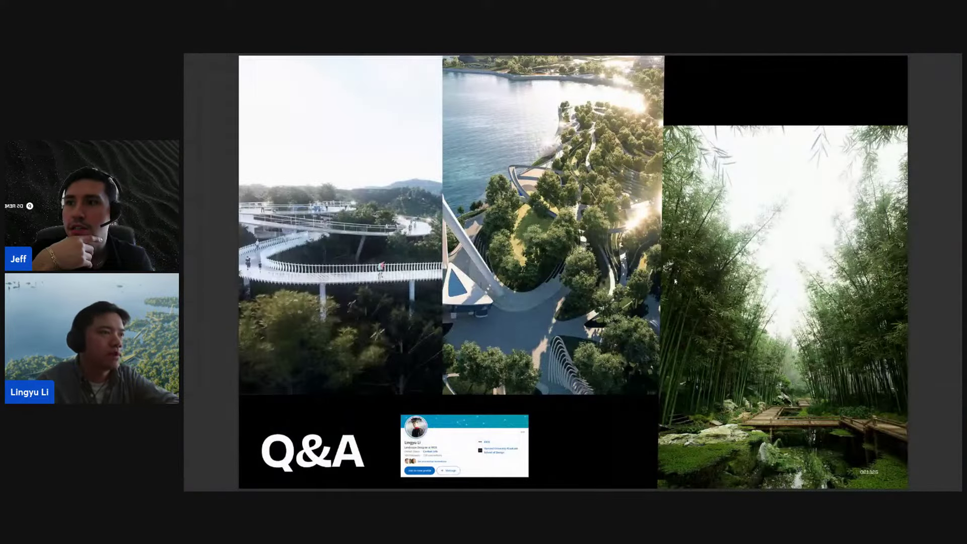
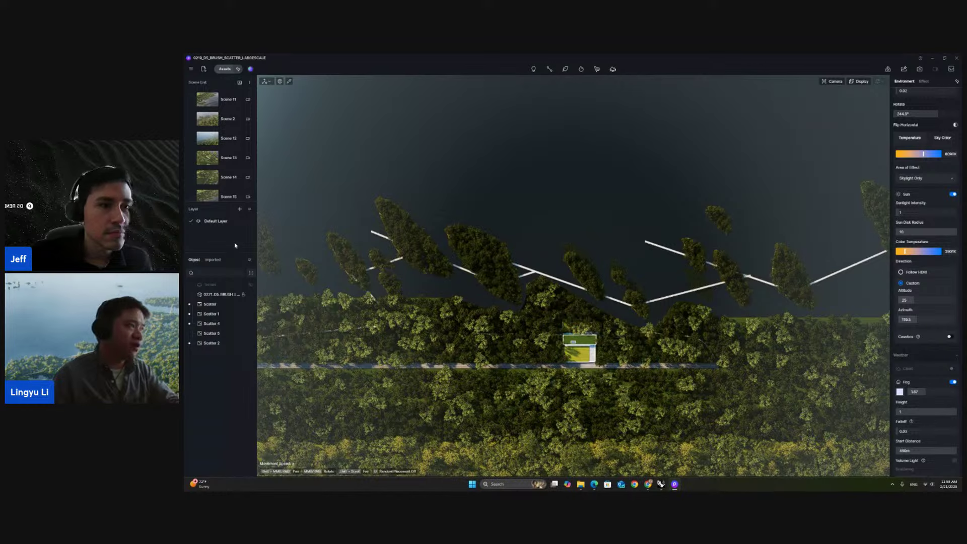
Step: Add a new layer and rename it "tree"
left_click(224, 298)
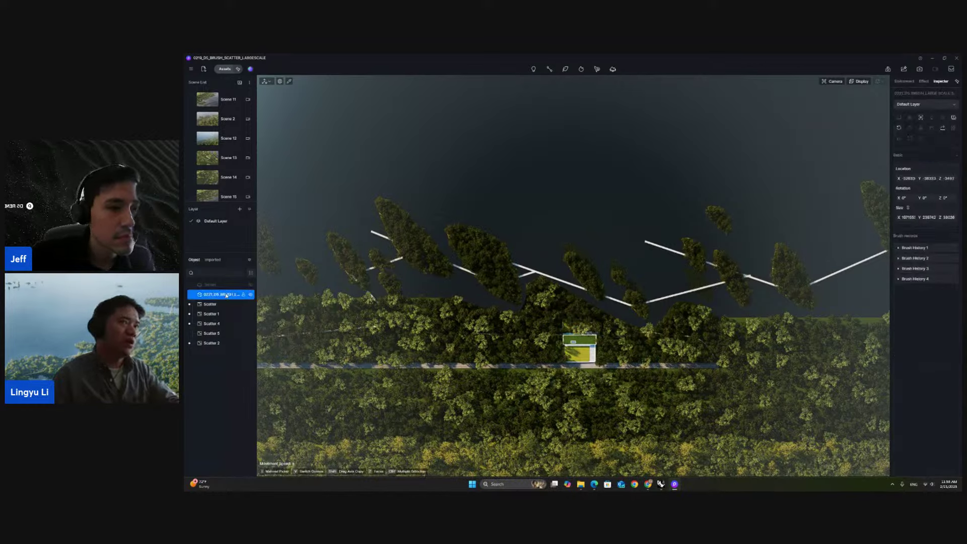
left_click(239, 209)
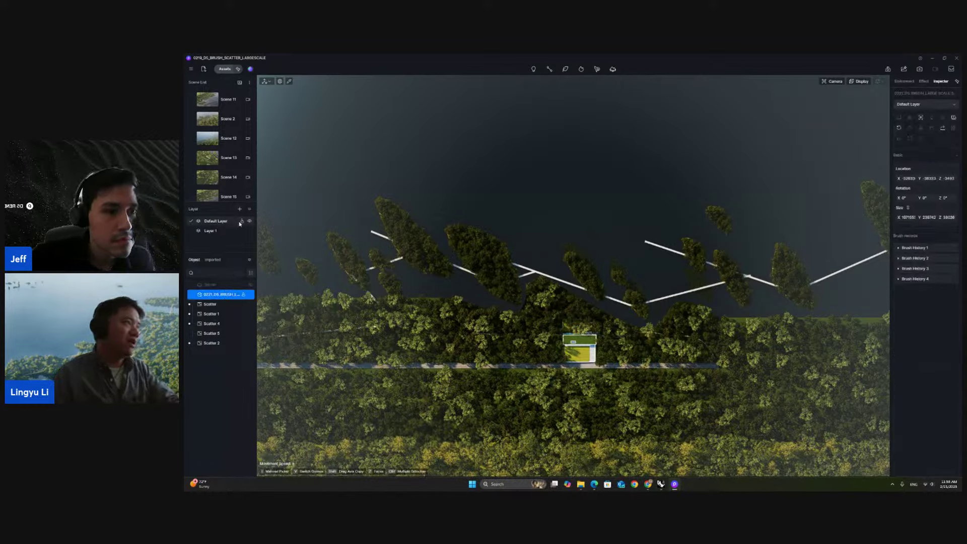
double_click(233, 231)
key("BackSpace")
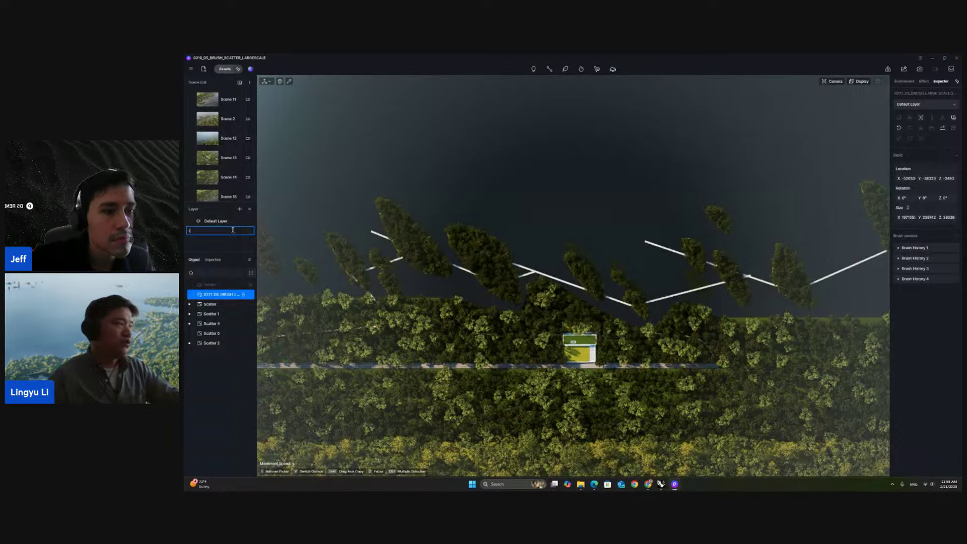
type("tree")
key("Return")
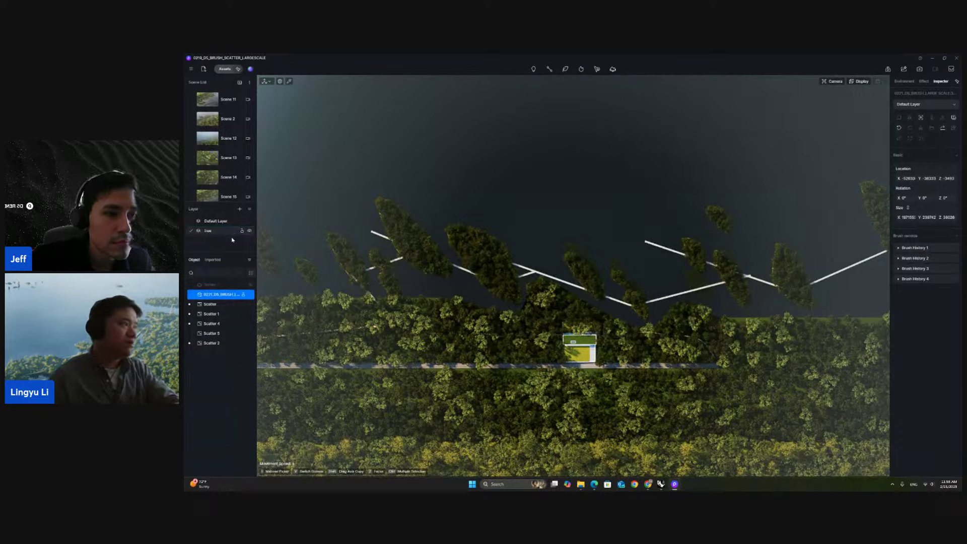
Step: Assign the first Scatter object to the tree layer
left_click(216, 306)
left_click(212, 344, "shift")
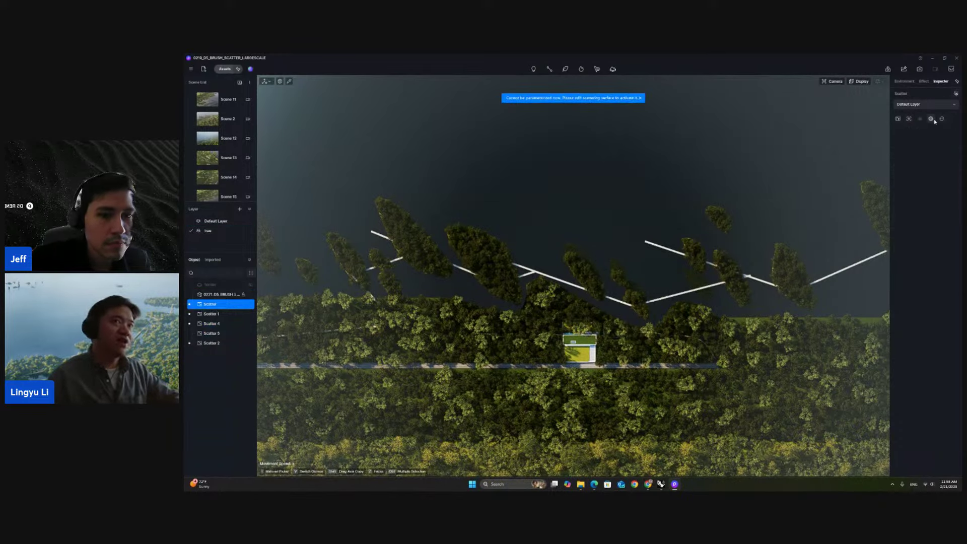
left_click(944, 105)
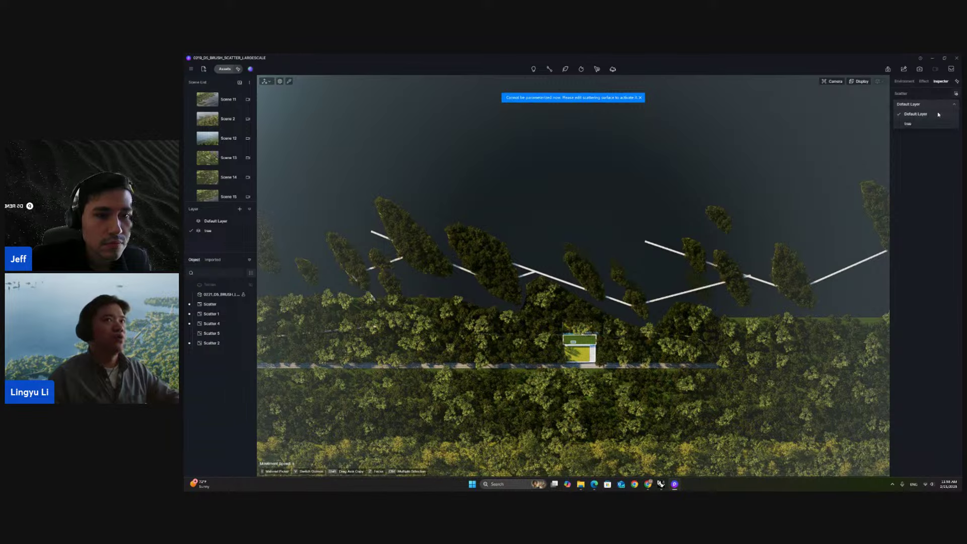
left_click(931, 124)
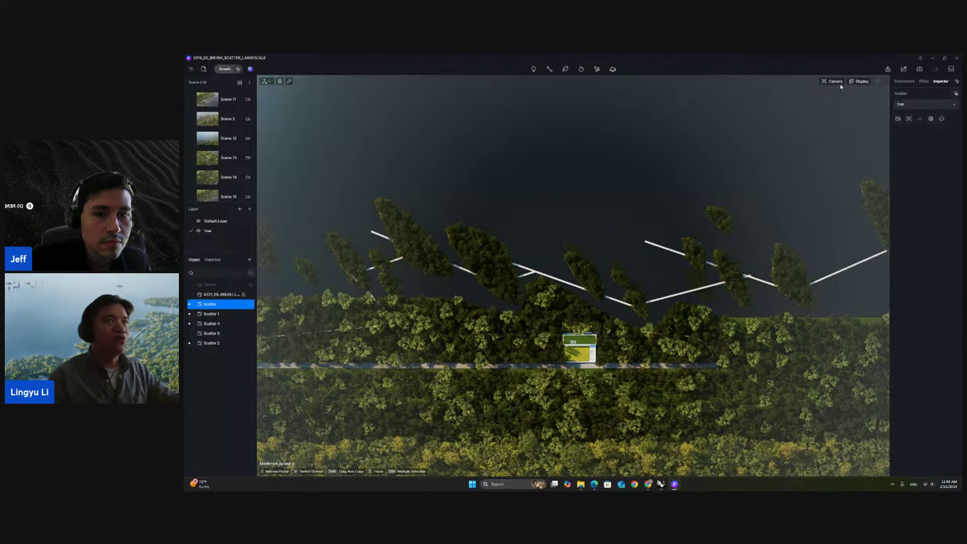
Step: Set the post-processing exposure to 0.2
left_click(924, 81)
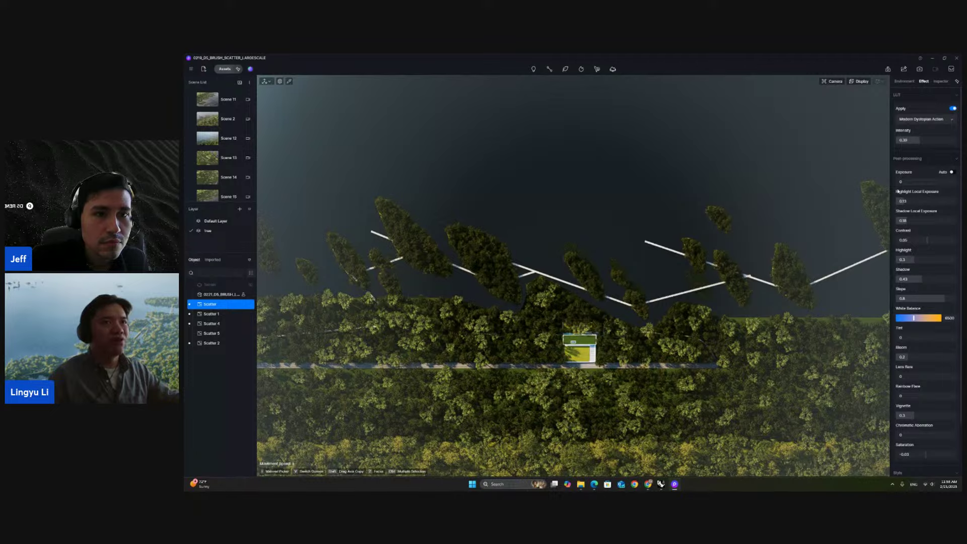
left_click(930, 181)
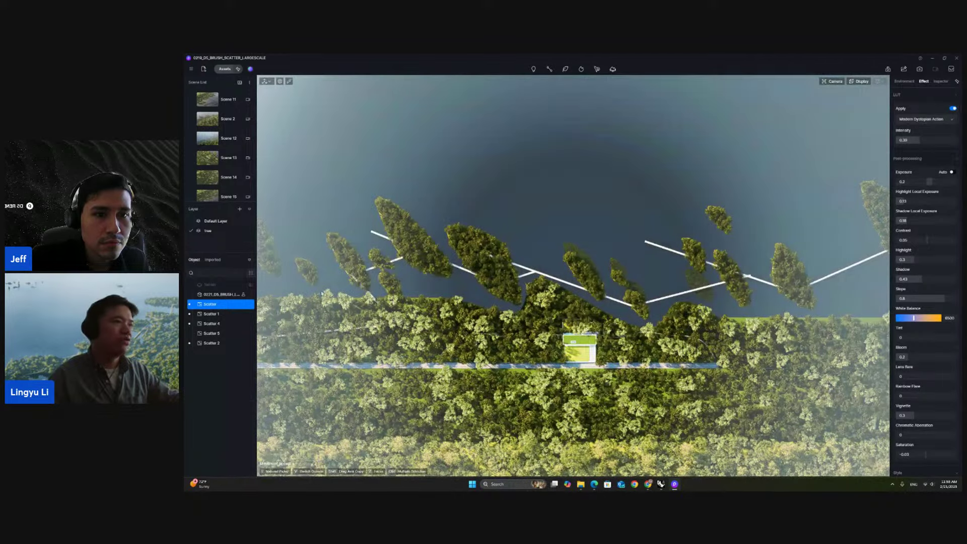
Step: Hide the tree layer and each remaining Scatter object to expose the bare ground surfaces
left_click(249, 231)
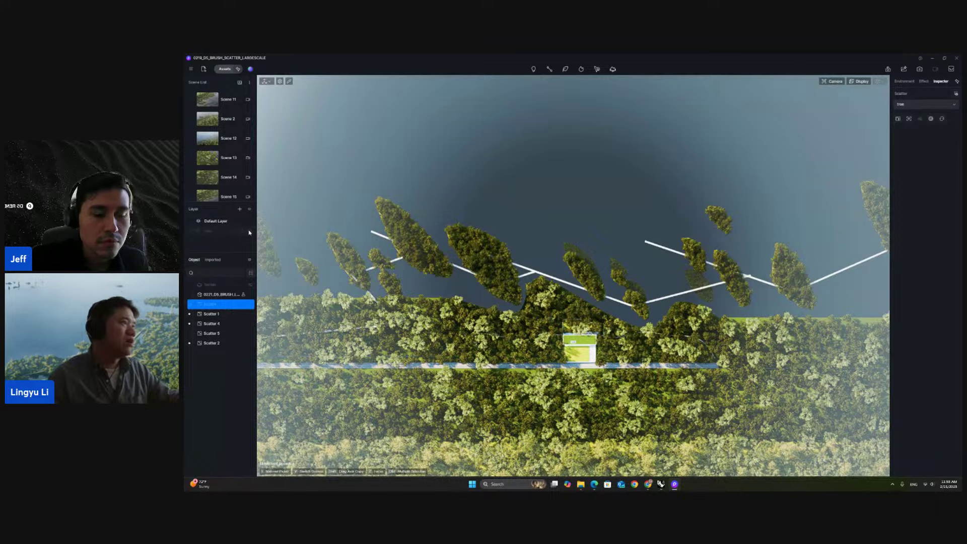
left_click(251, 315)
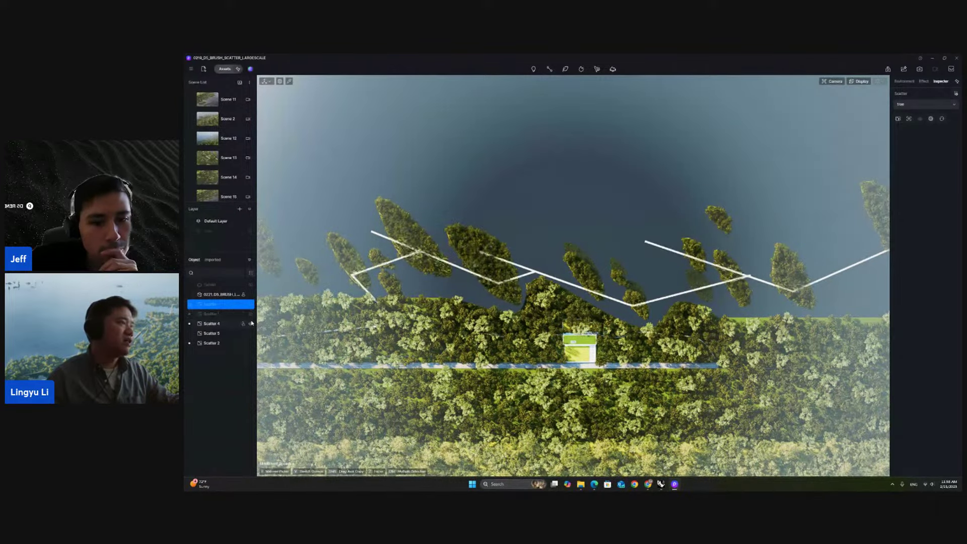
left_click(251, 324)
left_click(251, 333)
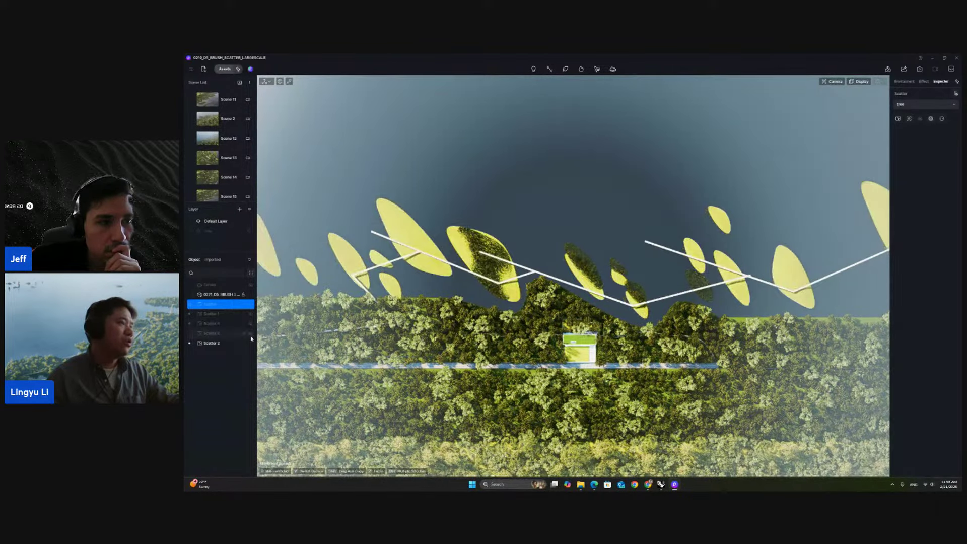
left_click(250, 343)
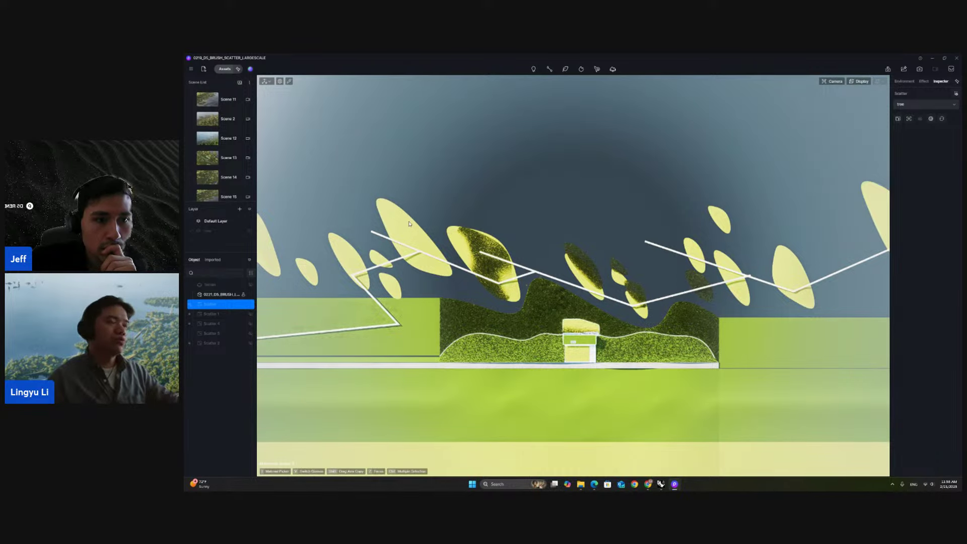
Step: Change the ground's grass material to the yellowish grass template and deselect it
left_click(431, 322)
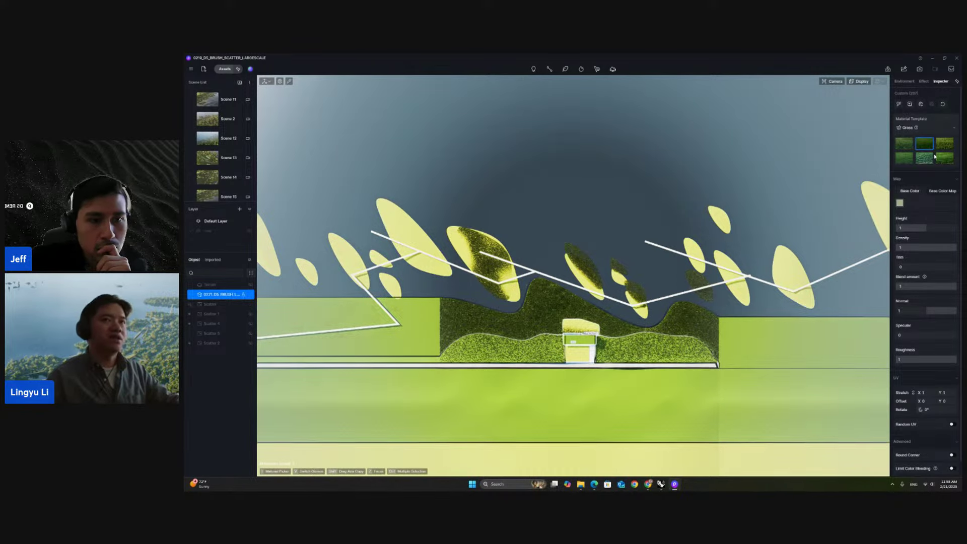
left_click(940, 148)
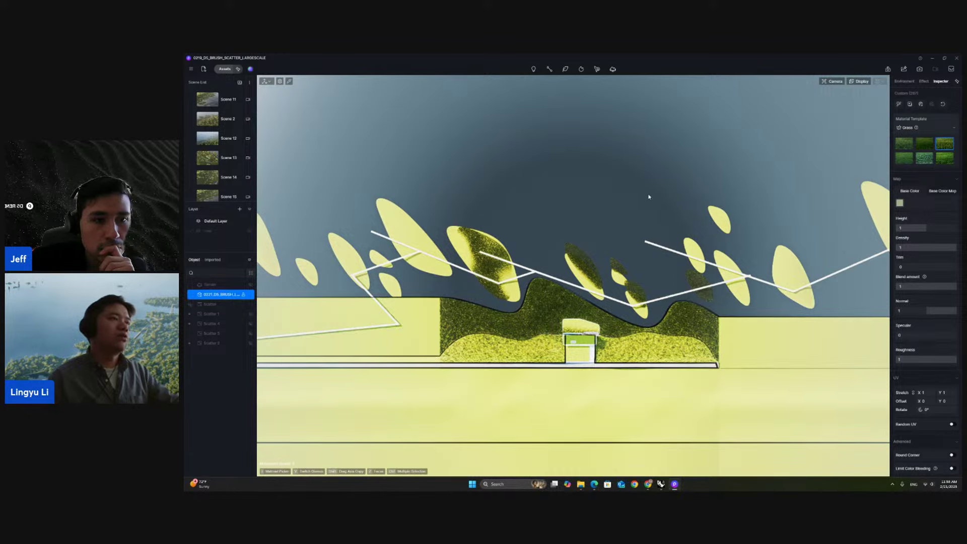
left_click(649, 197)
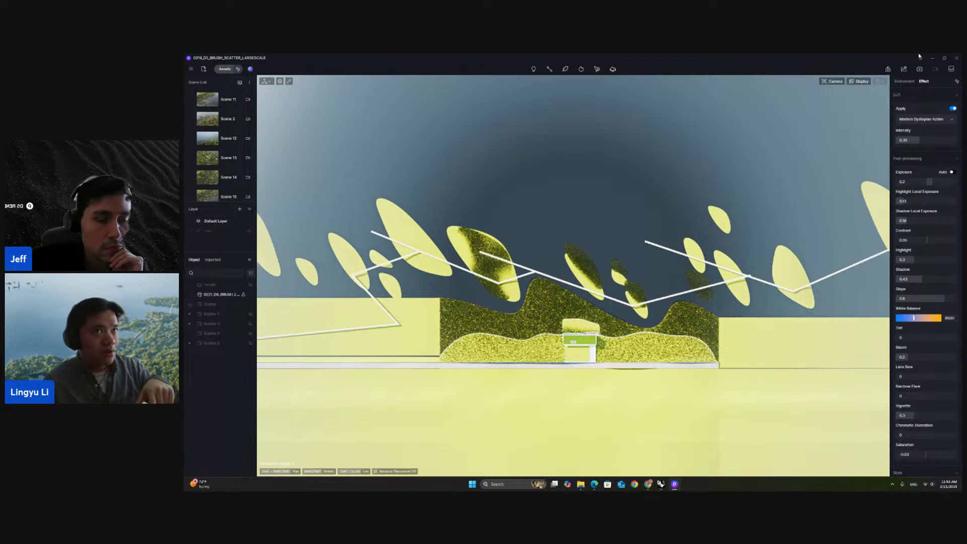
Step: Check the top view's framing in the image render mode, then leave that mode
left_click(919, 69)
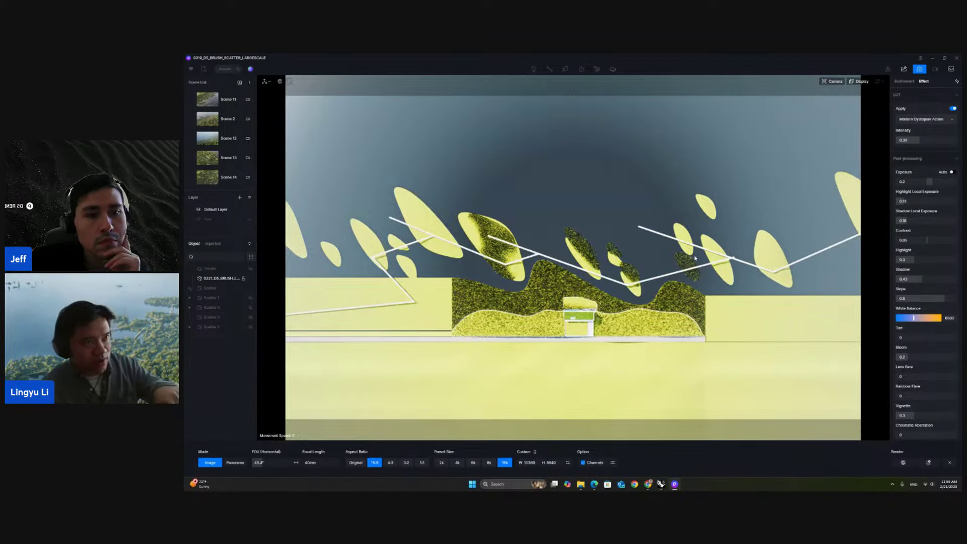
left_click(919, 69)
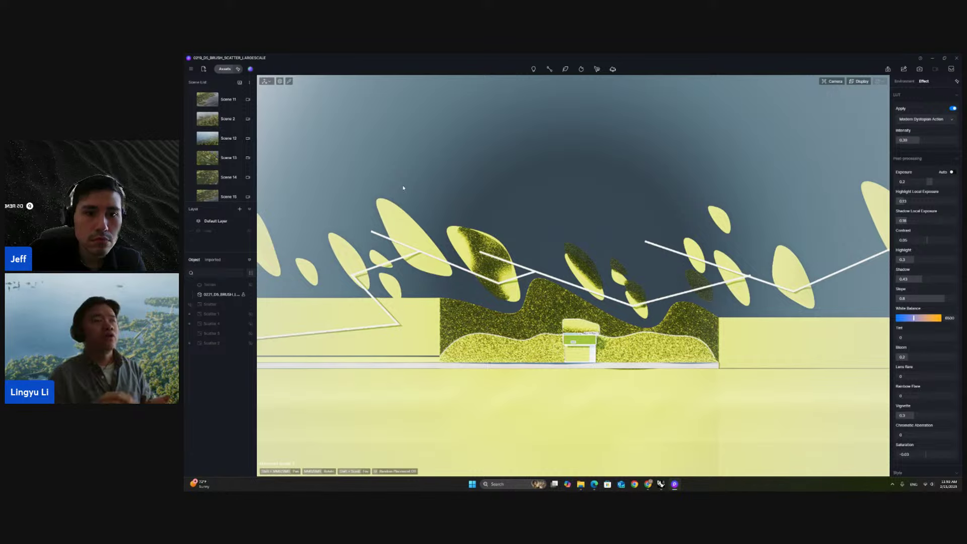
Step: Enter 99999 for the Preview Cull Distance in the rendering preferences, then close the preferences
left_click(190, 69)
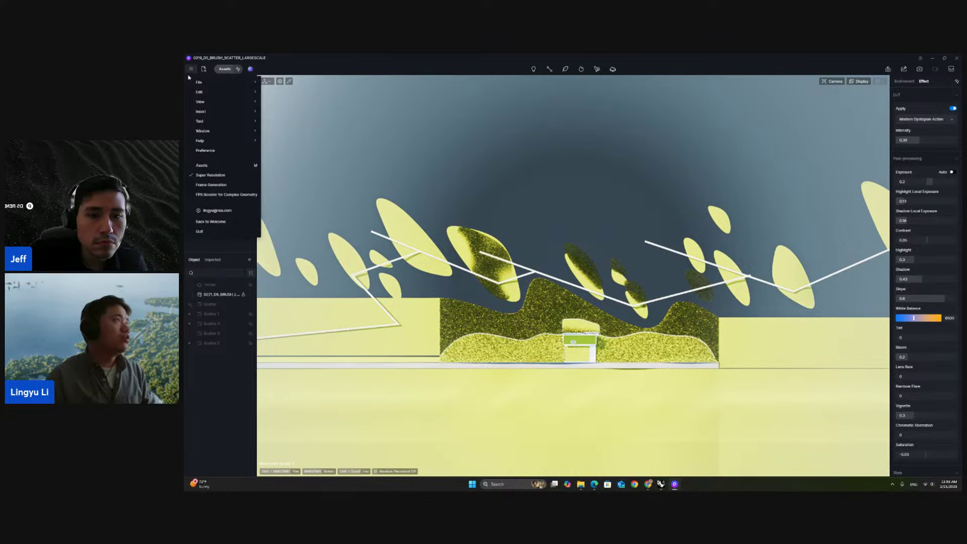
mouse_move(204, 83)
left_click(205, 150)
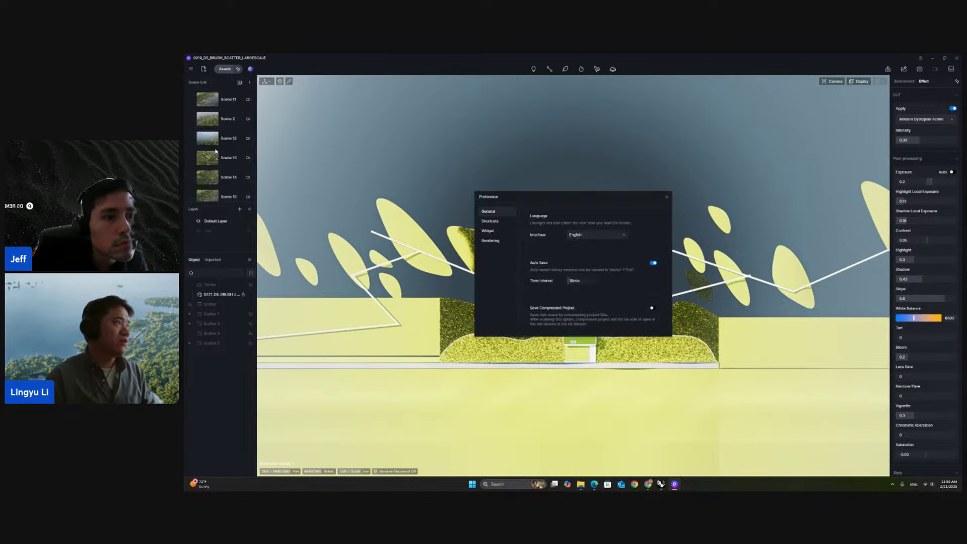
left_click(490, 241)
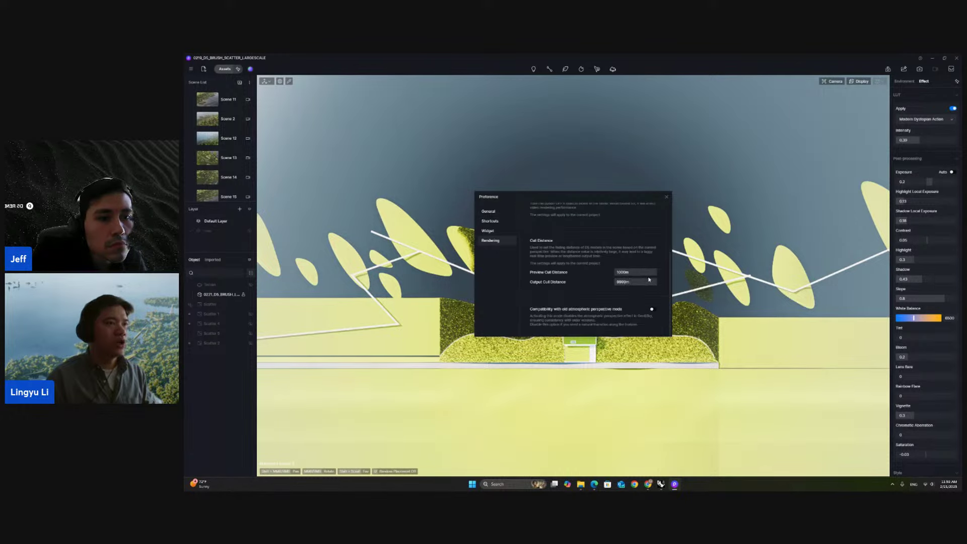
left_click(639, 274)
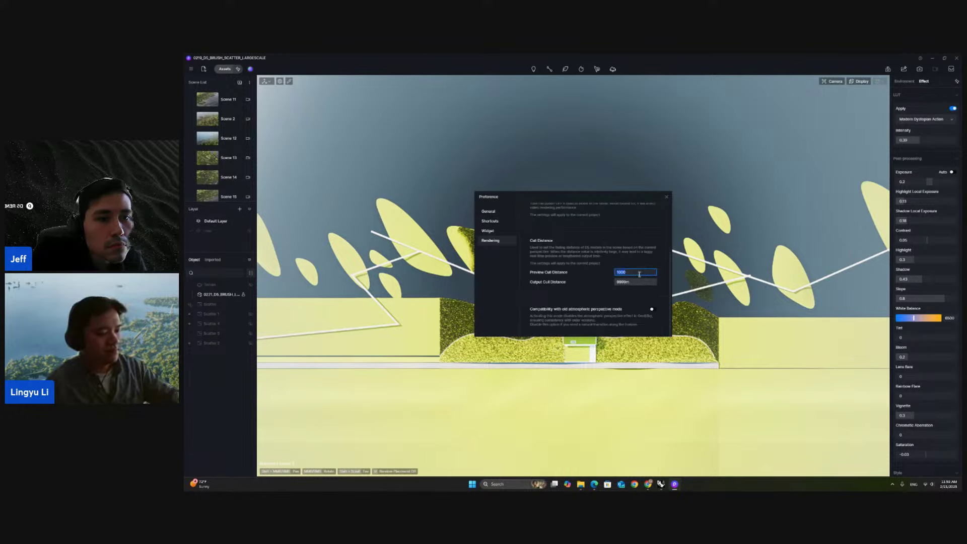
type("99999")
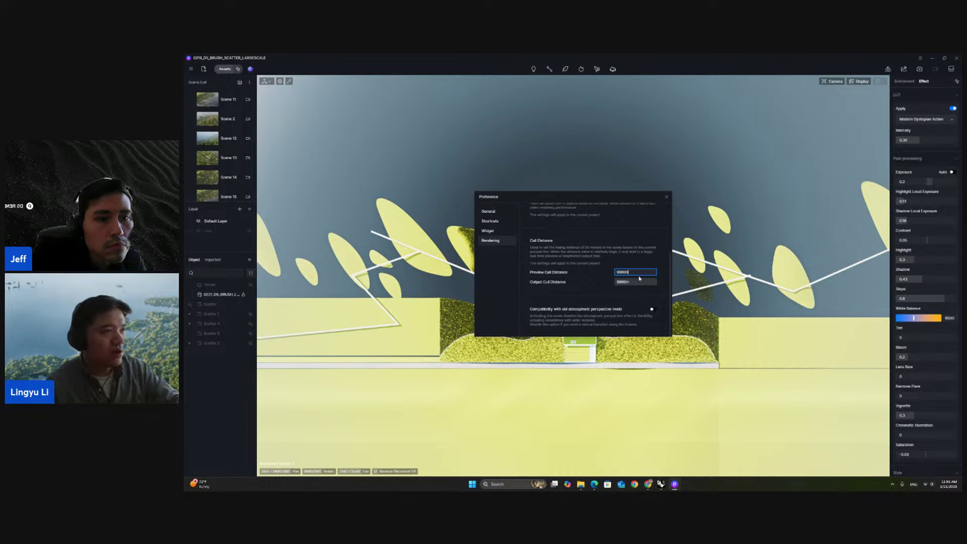
left_click(633, 294)
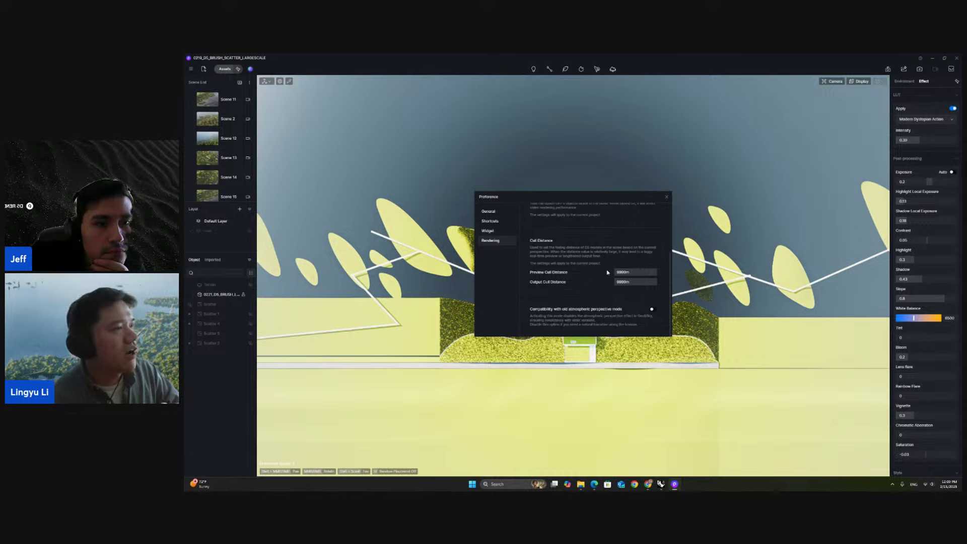
left_click(666, 196)
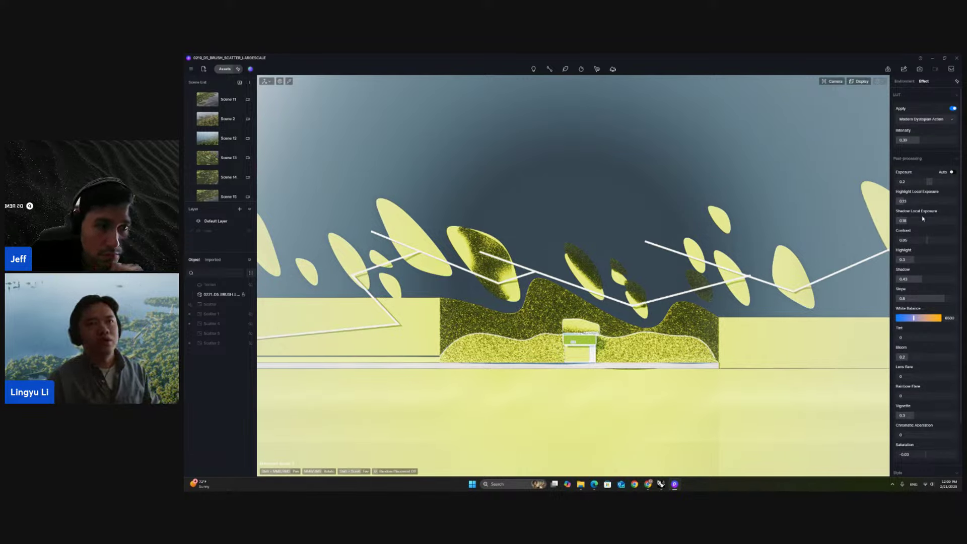
Step: Lower the post-processing saturation slightly, then return to the Q&A slide
scroll(929, 402, "down", 2)
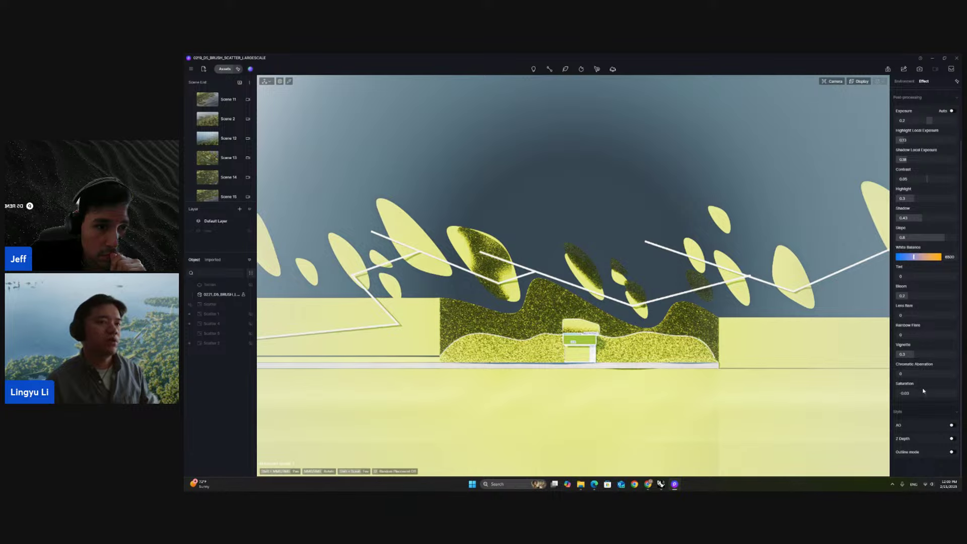
left_click_drag(922, 390, 922, 392)
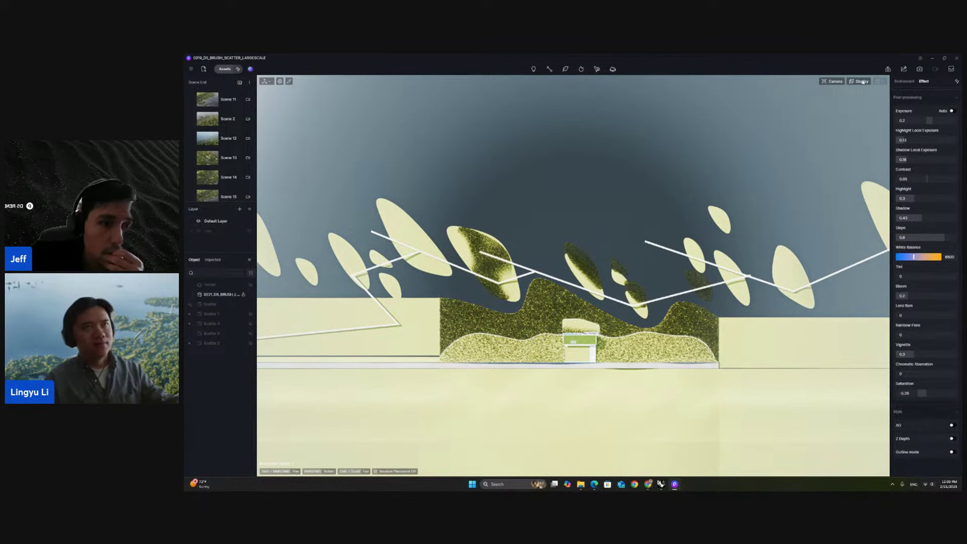
left_click(931, 57)
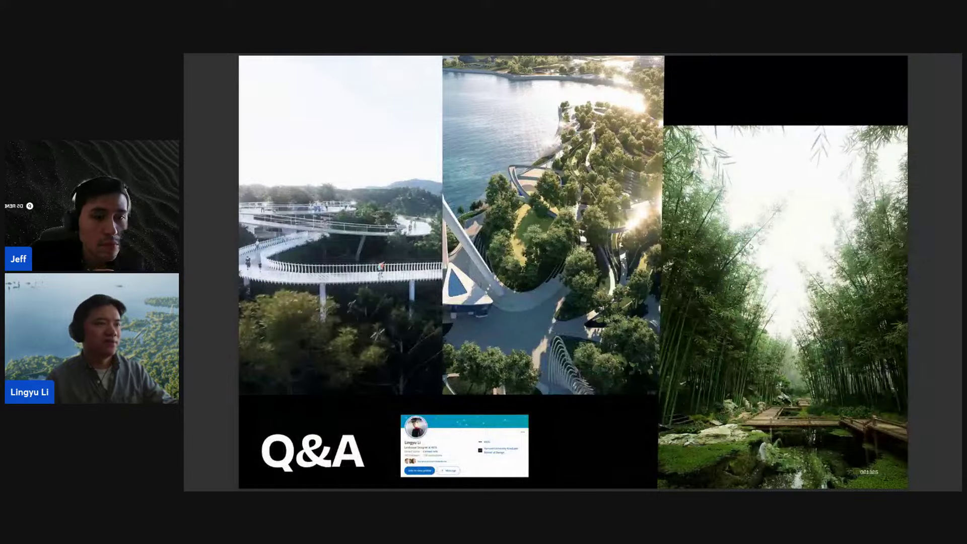